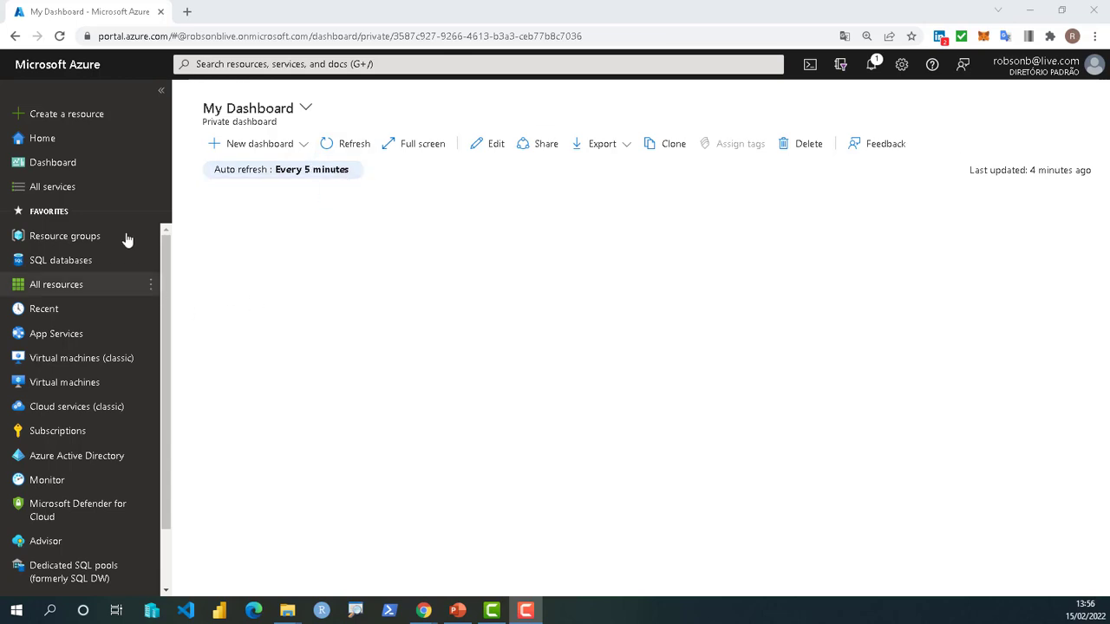
- Open the Hands-on-lab-rb resource group and scroll its resources to the SqlServer2008 entries
left_click(59, 244)
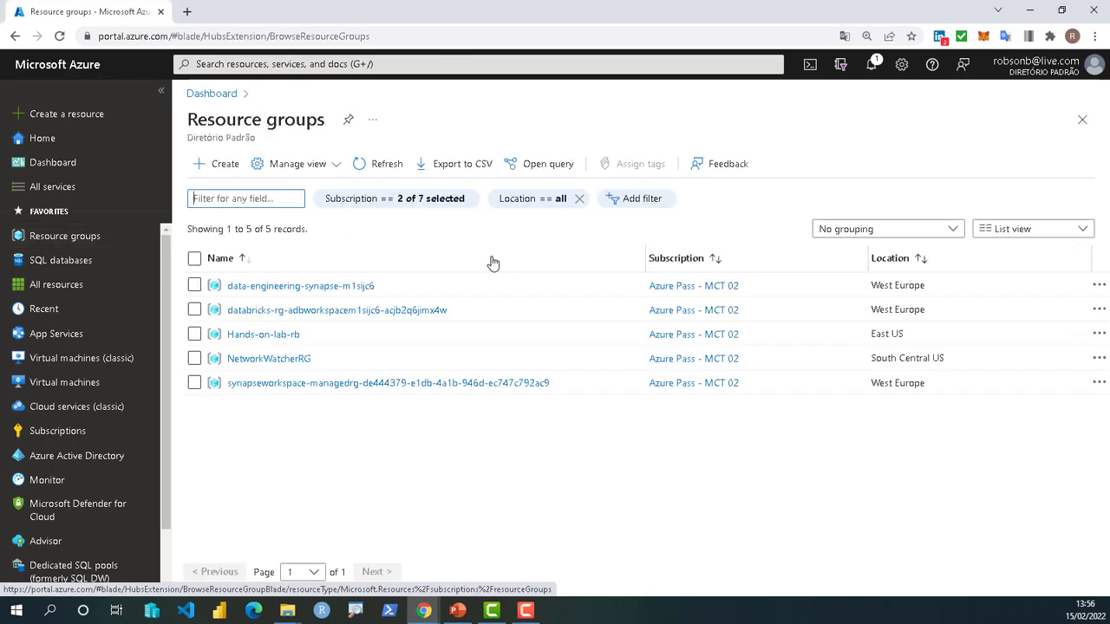
left_click(254, 338)
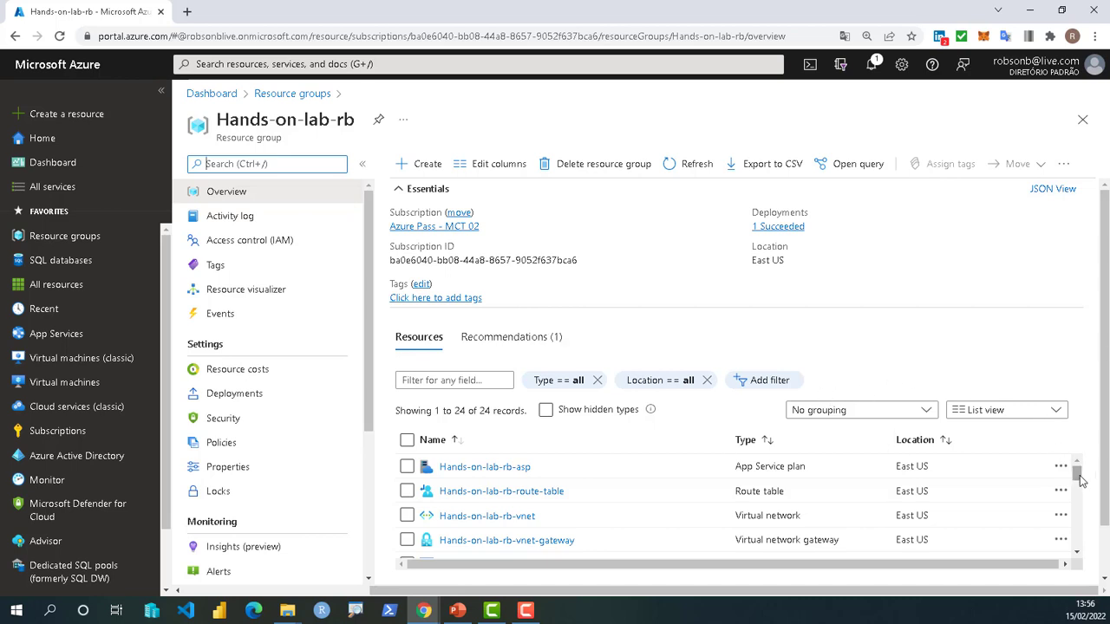
left_click_drag(1080, 483, 1081, 519)
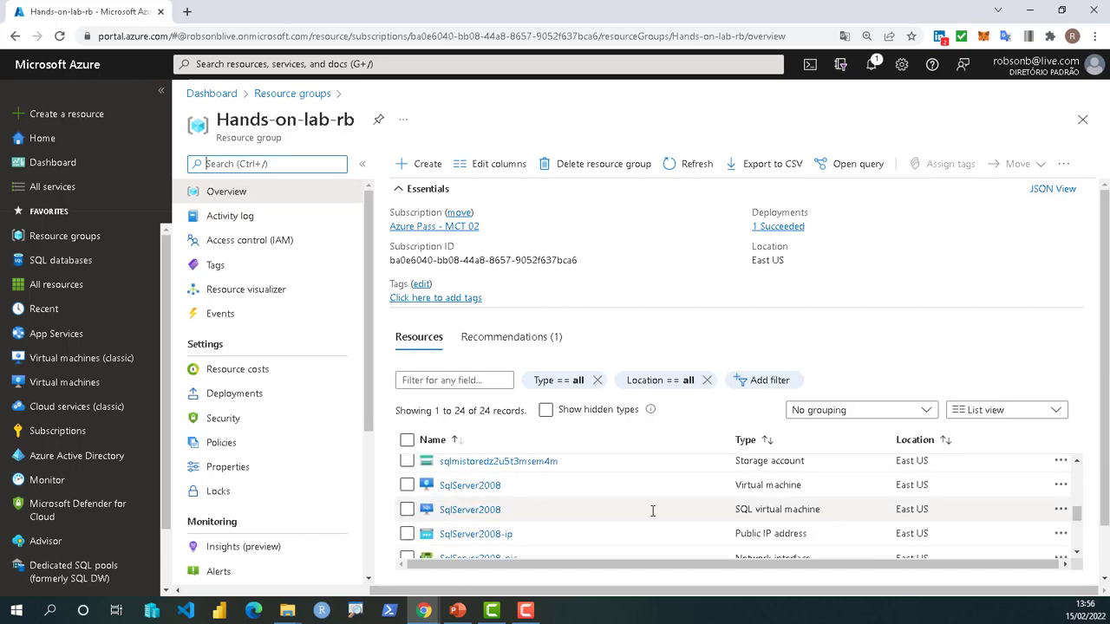
mouse_move(459, 488)
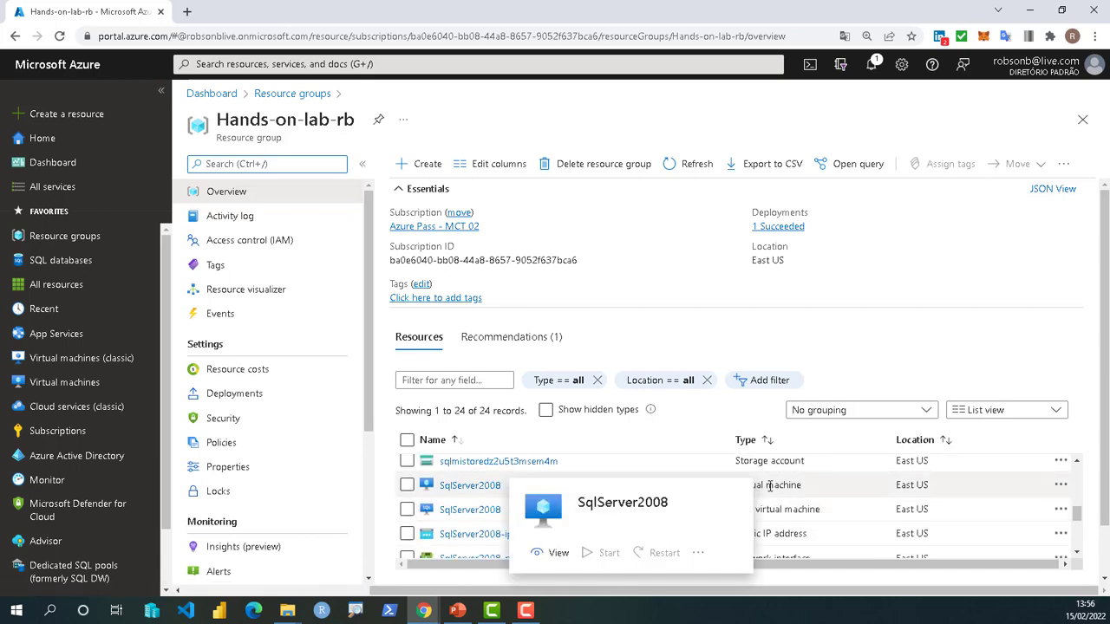
- Download the SqlServer2008 VM's RDP file via Connect > RDP and open SqlServer2008.rdp
left_click(471, 492)
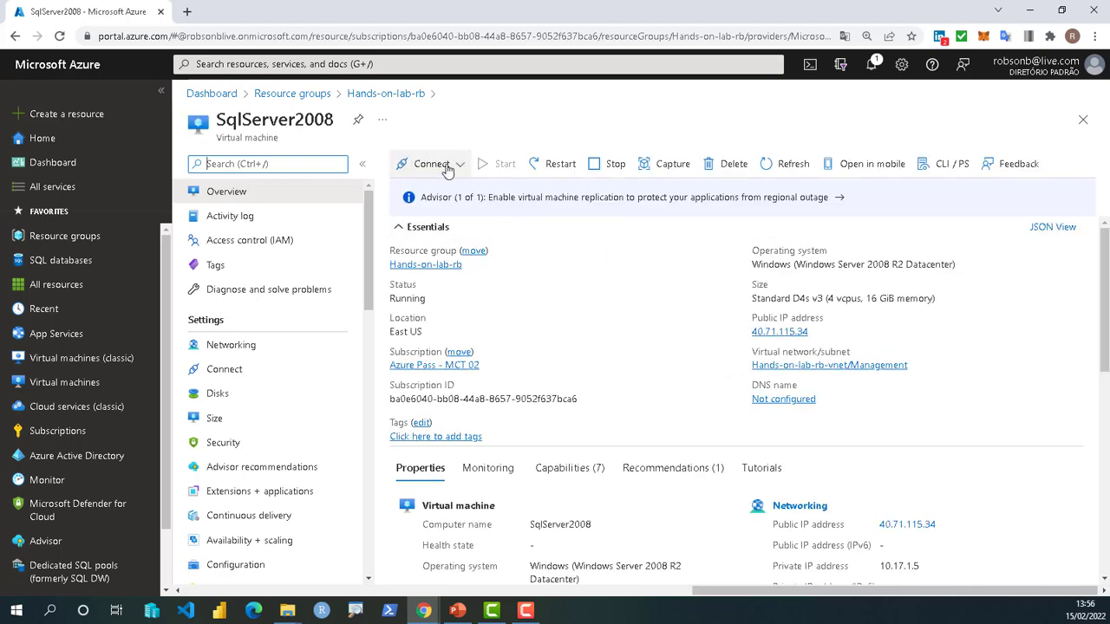
left_click(417, 168)
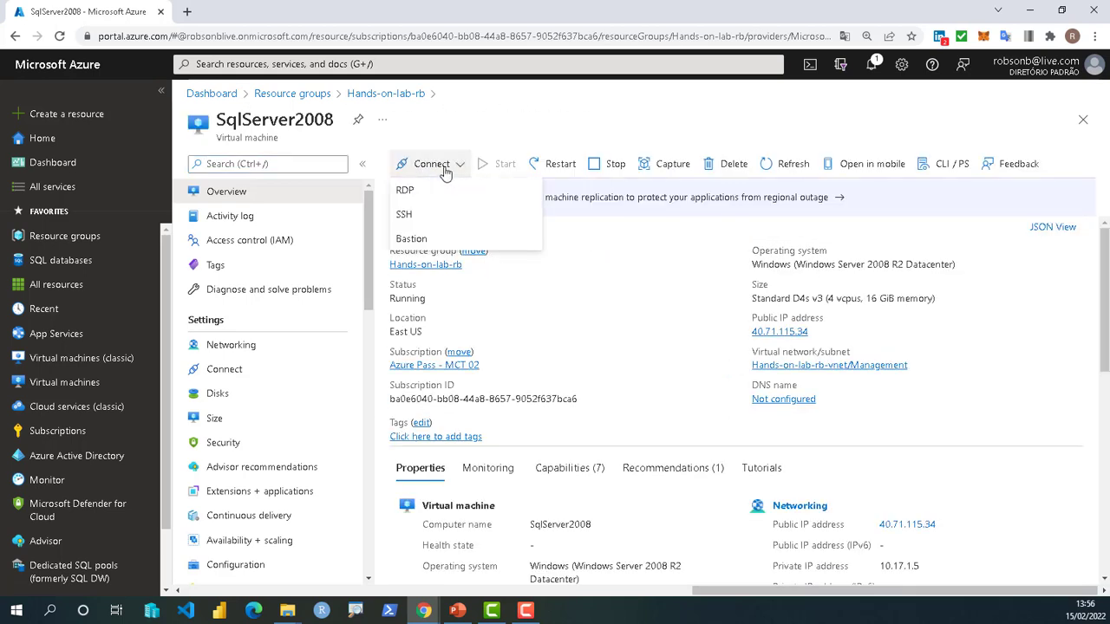
left_click(406, 190)
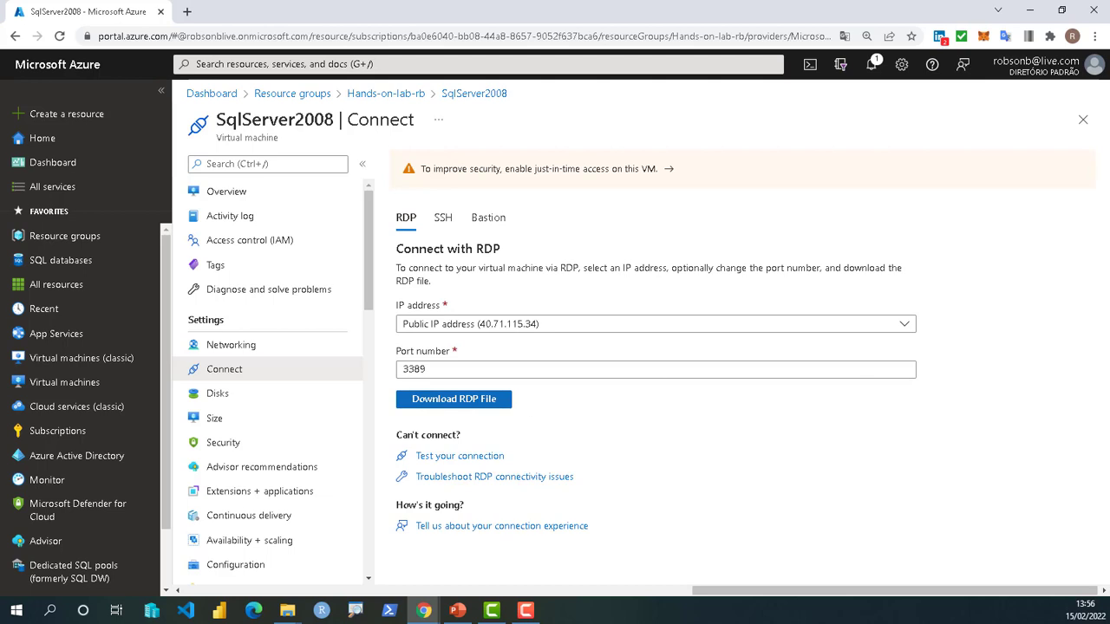
left_click(455, 406)
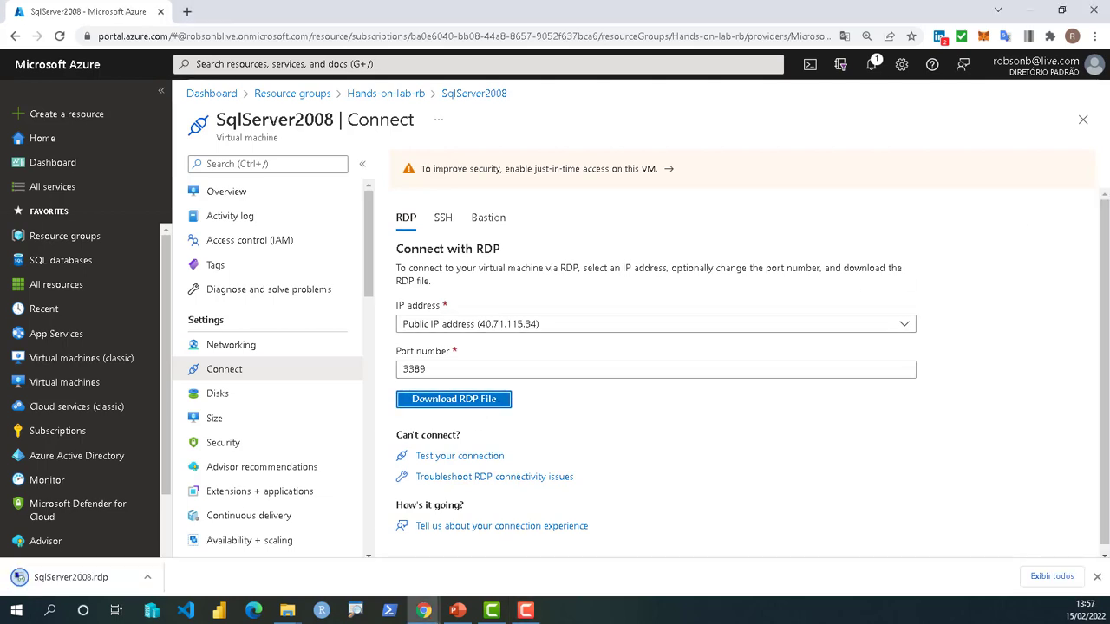
left_click(52, 579)
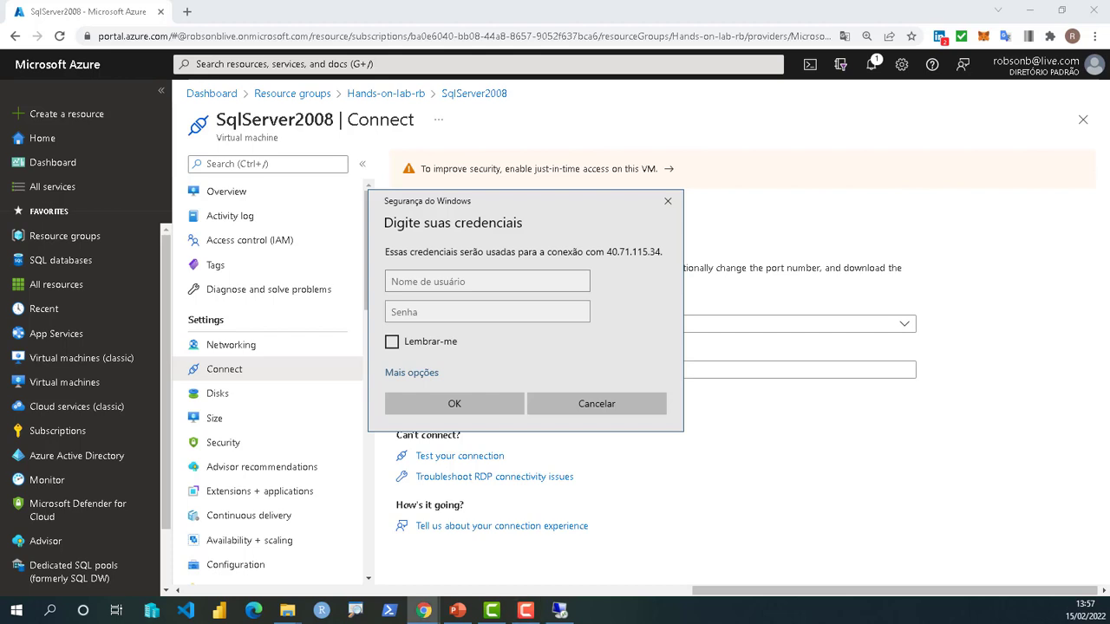
- Paste the VM account's user name and password into Windows Security and confirm
left_click(432, 284)
type("sqlmiuser")
left_click(472, 313)
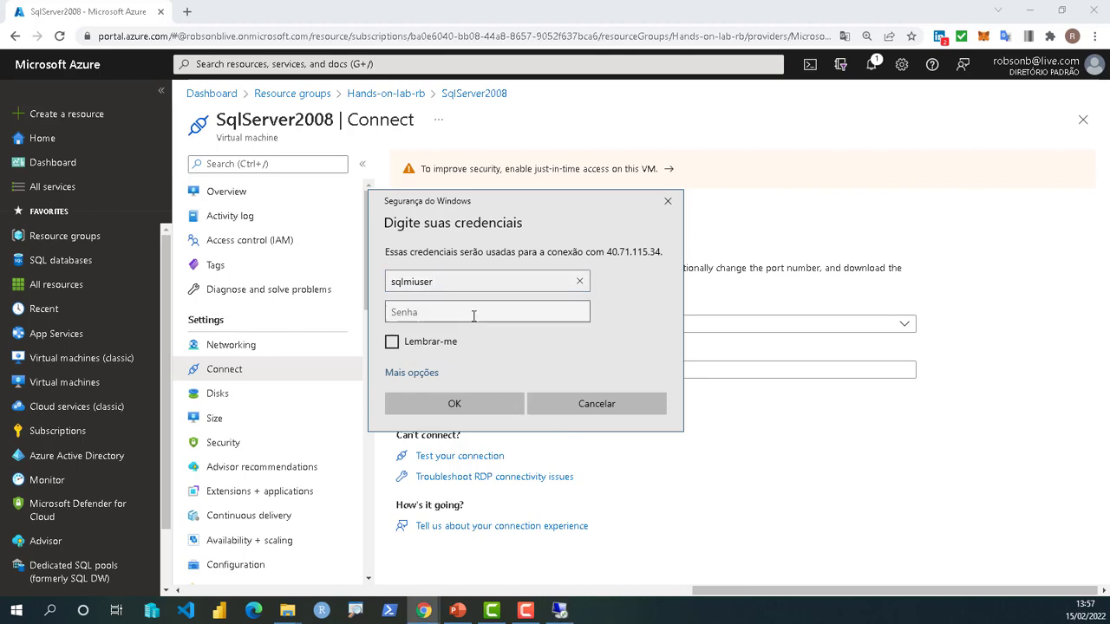
key("ctrl+v")
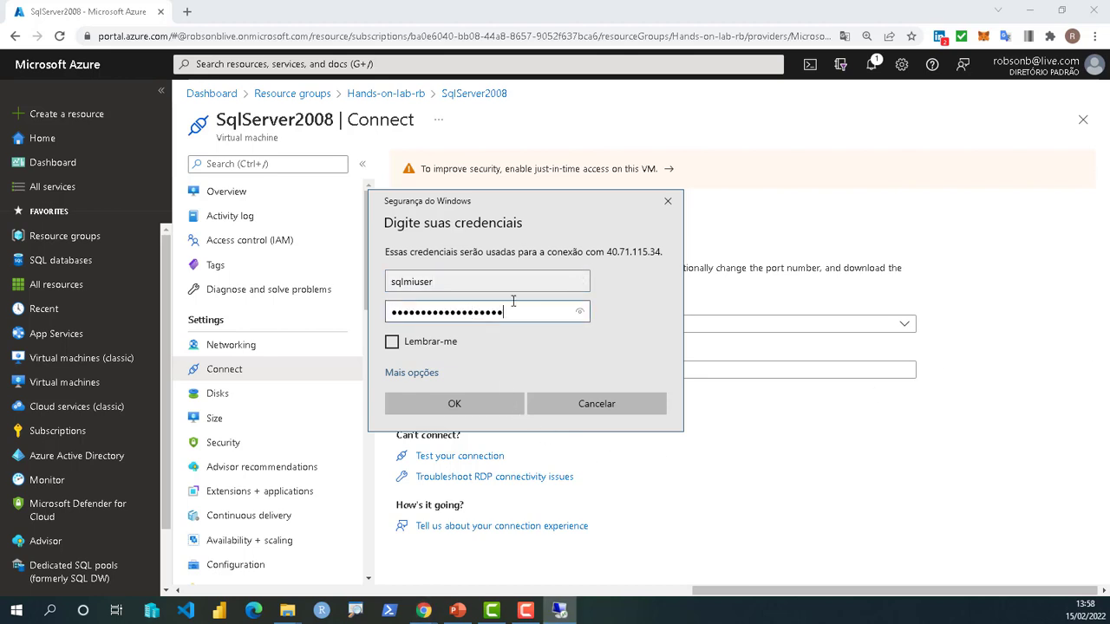
left_click(445, 413)
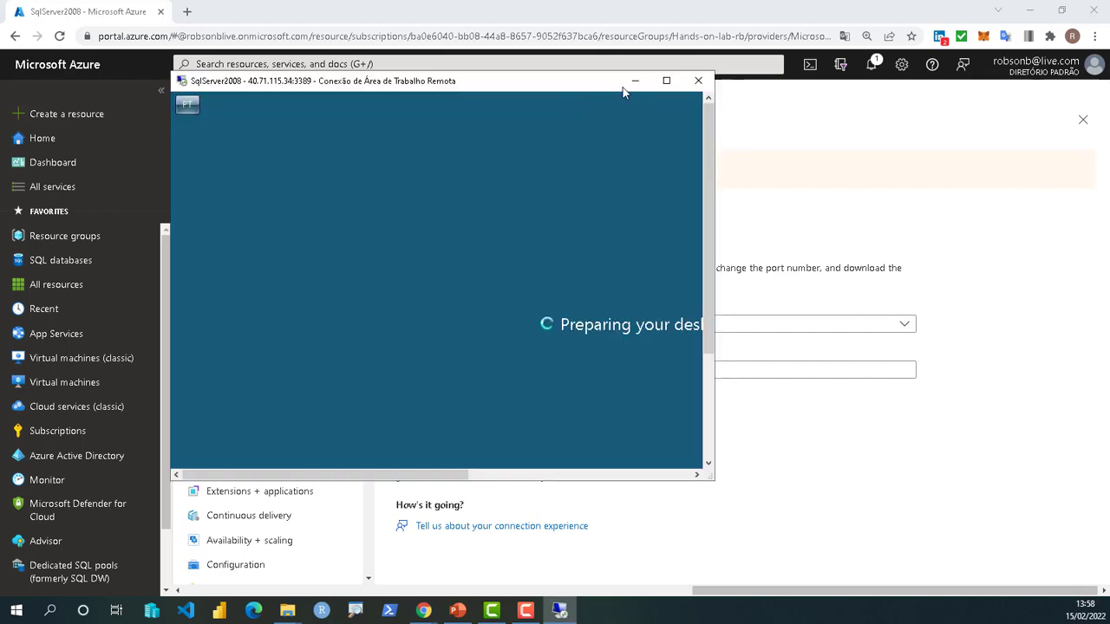
- Maximize the remote session and close Initial Configuration Tasks and Server Manager
left_click(664, 79)
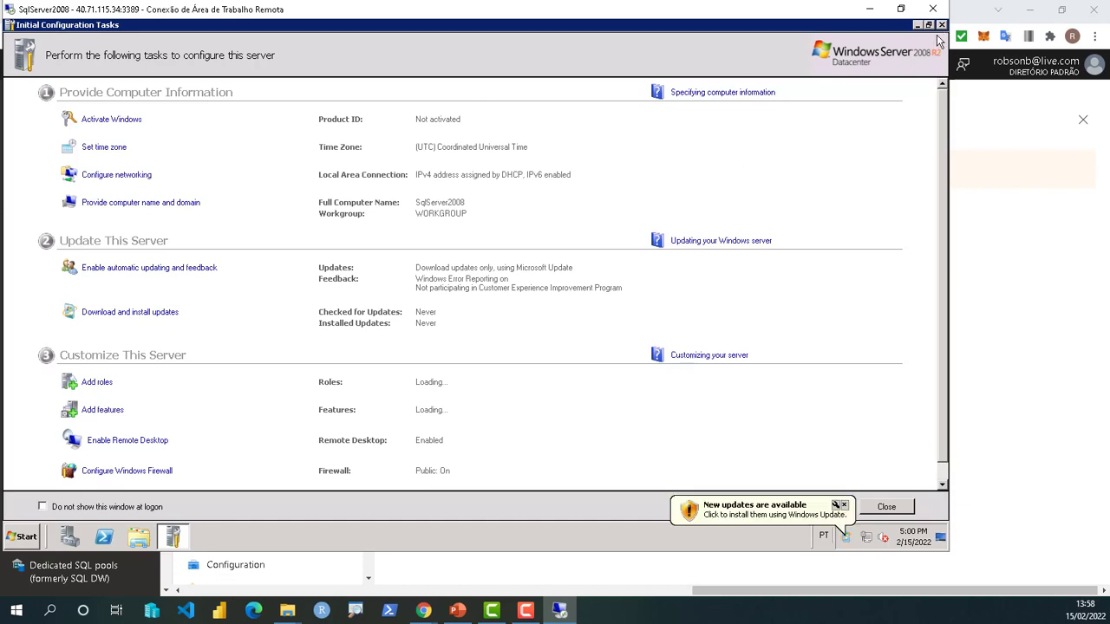
left_click(941, 25)
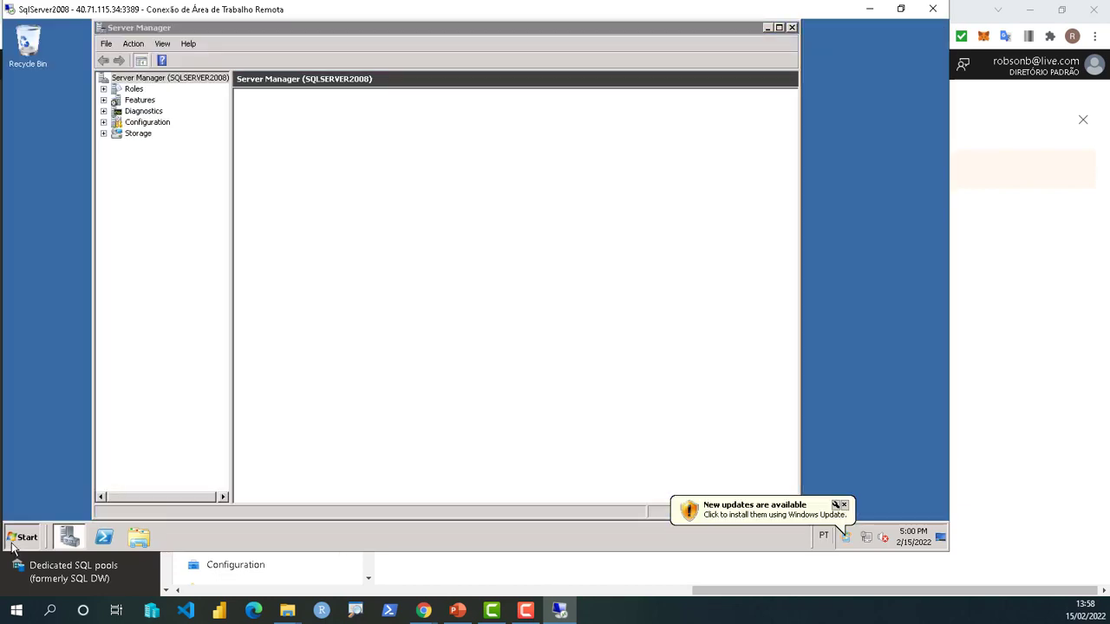
left_click(21, 538)
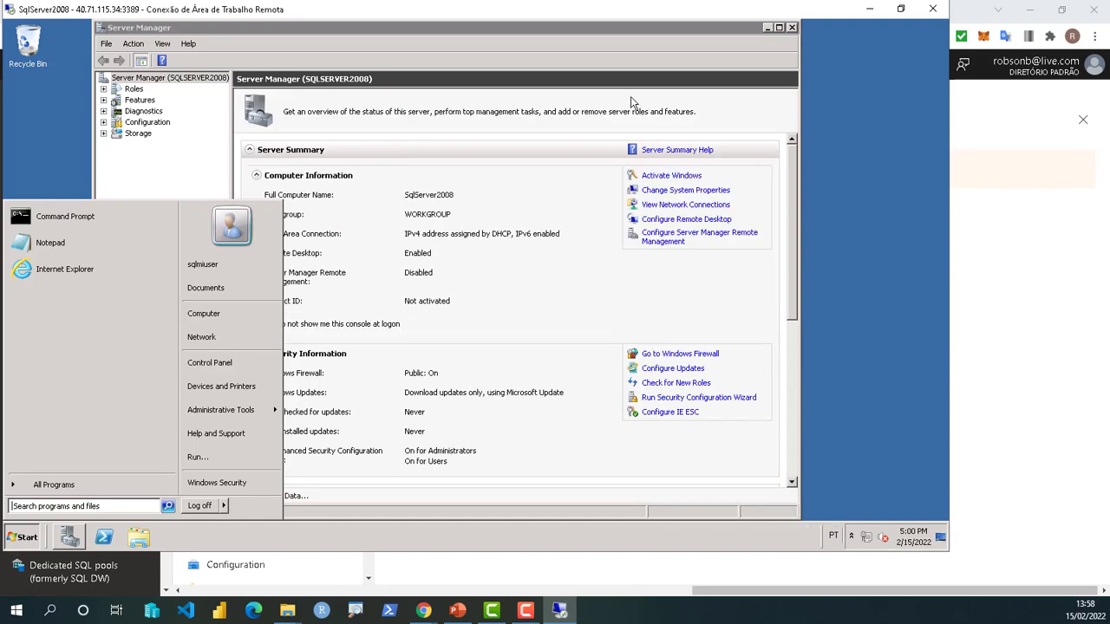
left_click(792, 27)
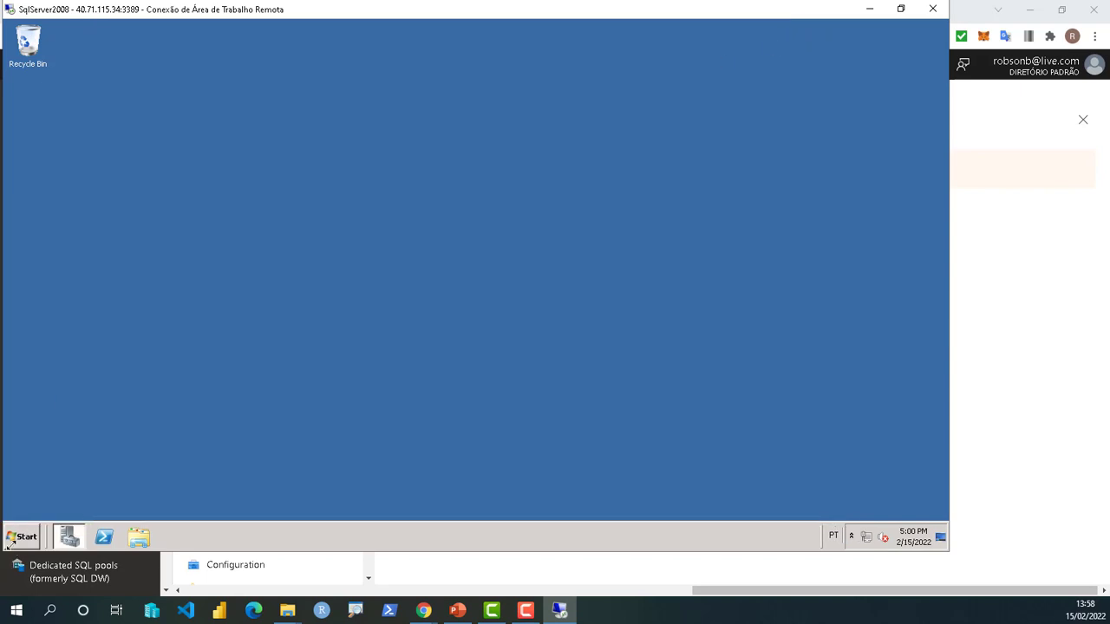
- Search Start for 'sql' and run Management Studio 17 as administrator
left_click(26, 539)
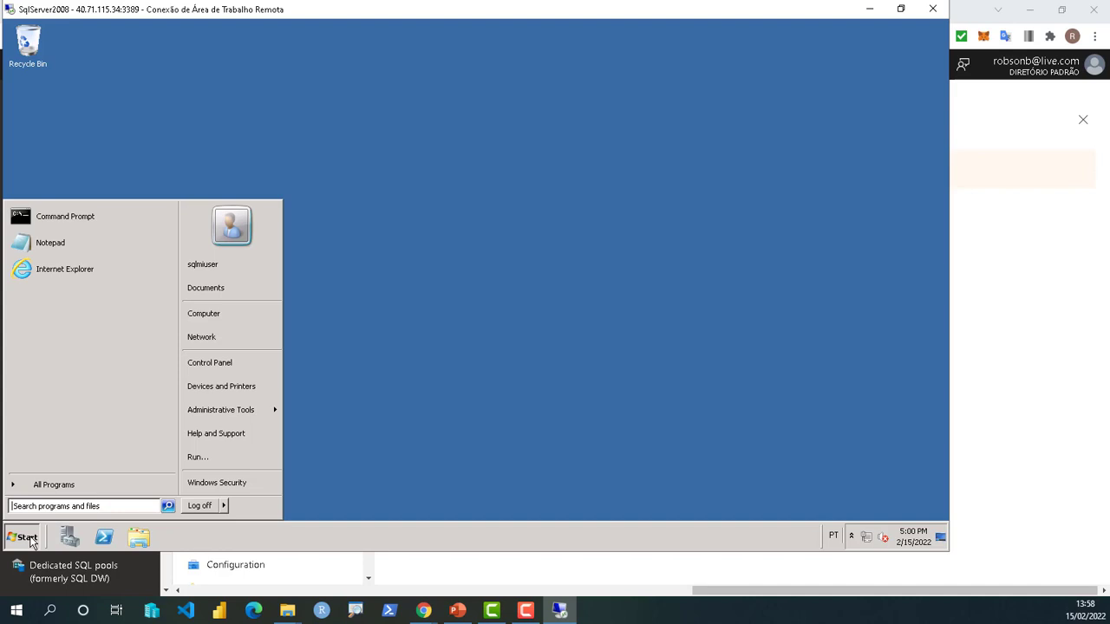
type("sql")
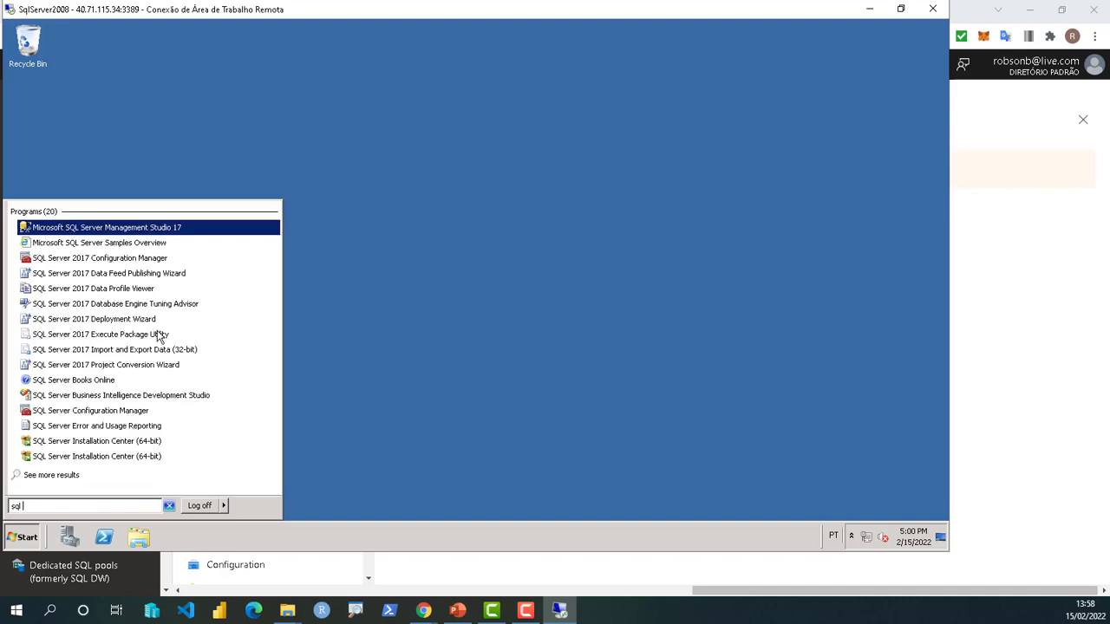
right_click(153, 232)
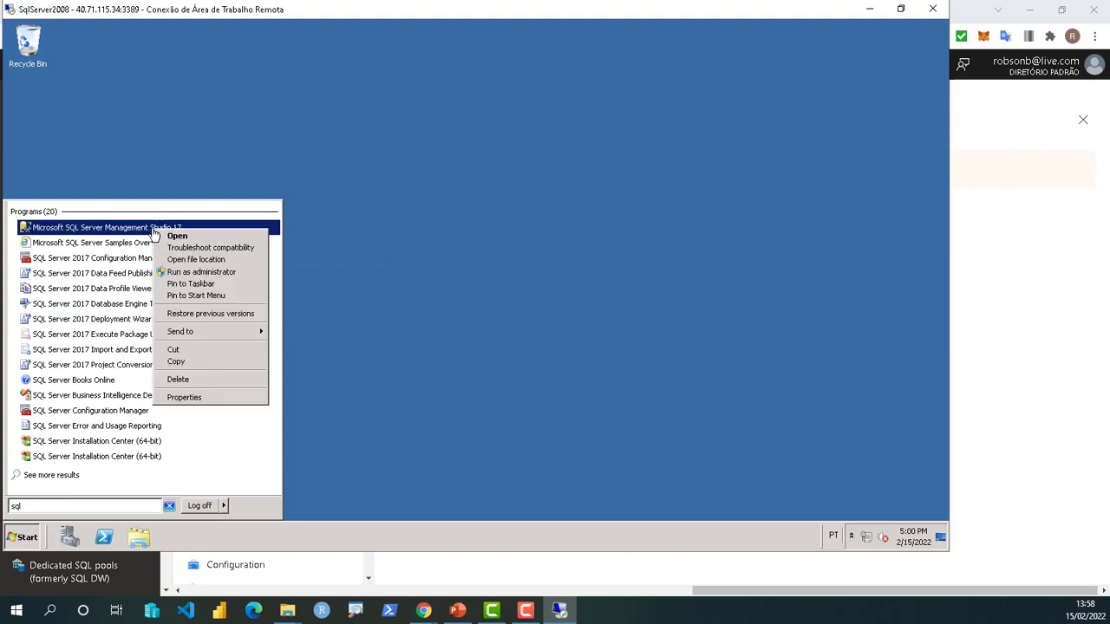
left_click(185, 285)
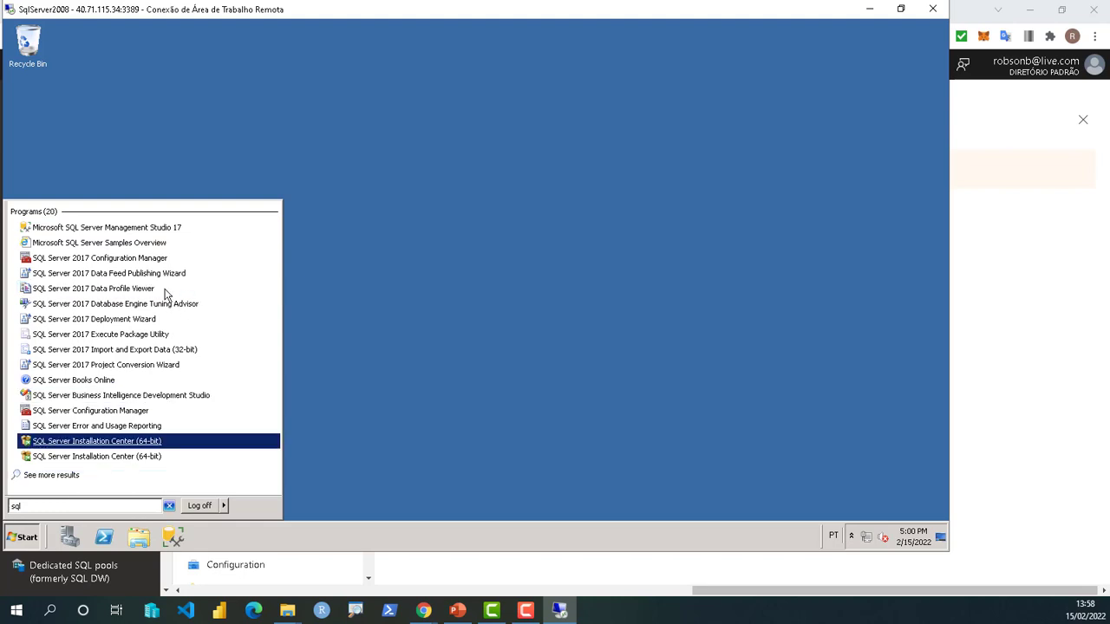
- Connect Management Studio to the SQLSERVER2008 database engine using Windows Authentication
left_click(132, 229)
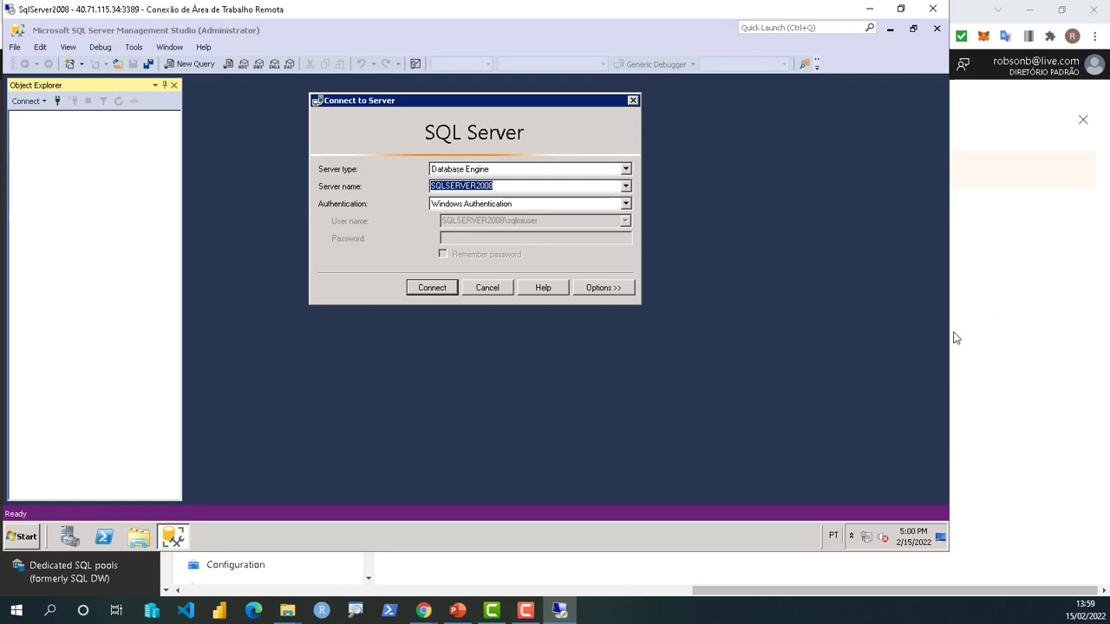
left_click(431, 288)
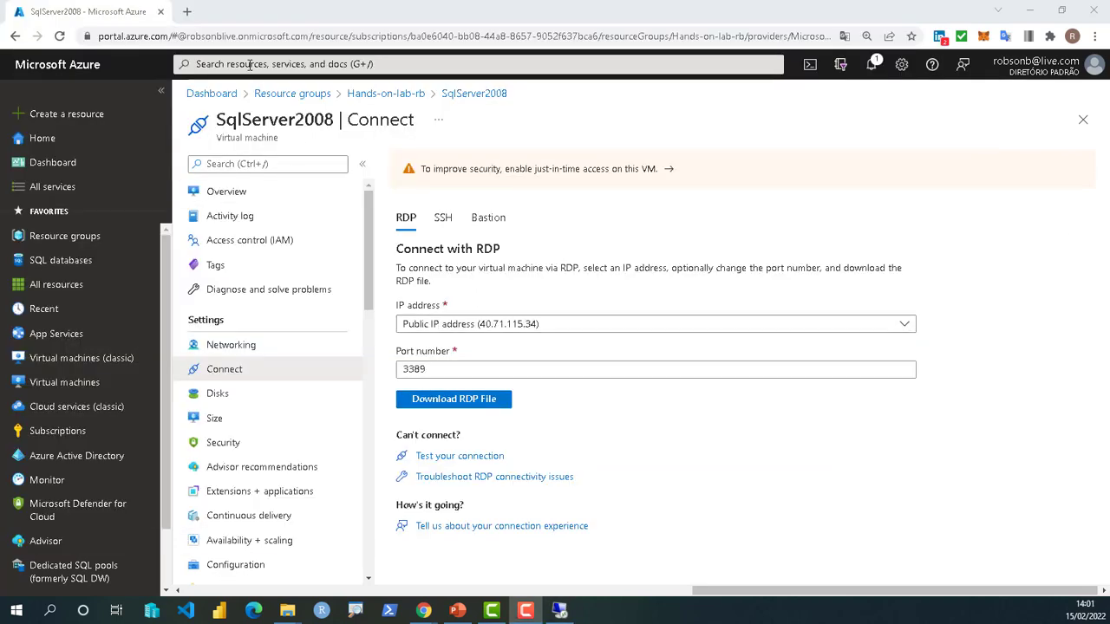
- Search the portal for 'azure Migrat' and open the Azure Migrate service
left_click(250, 65)
type("az")
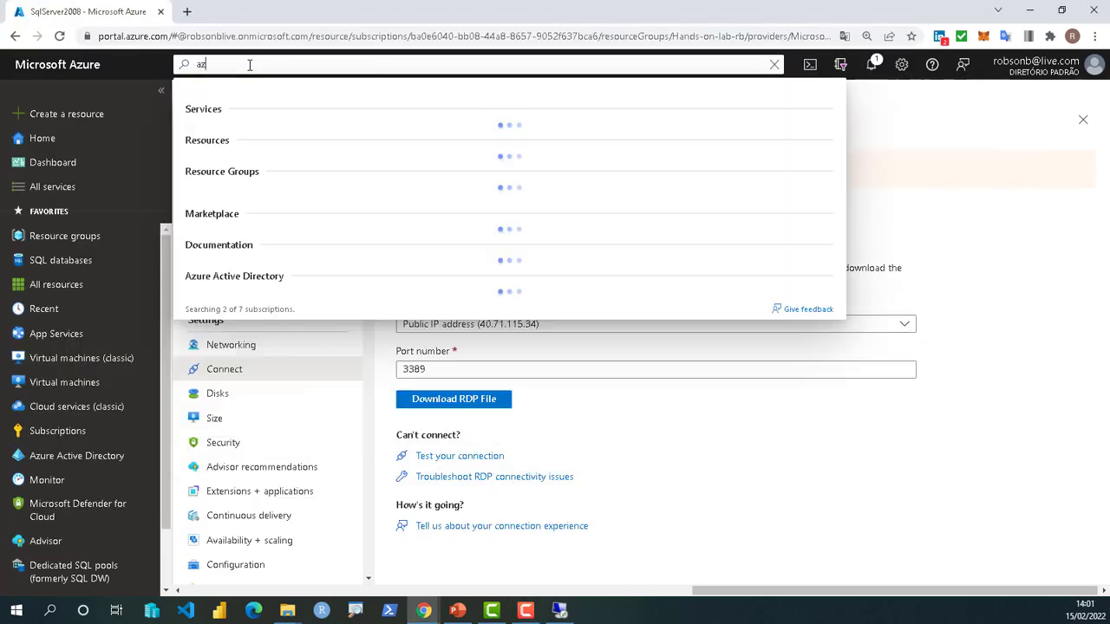
type("ure ")
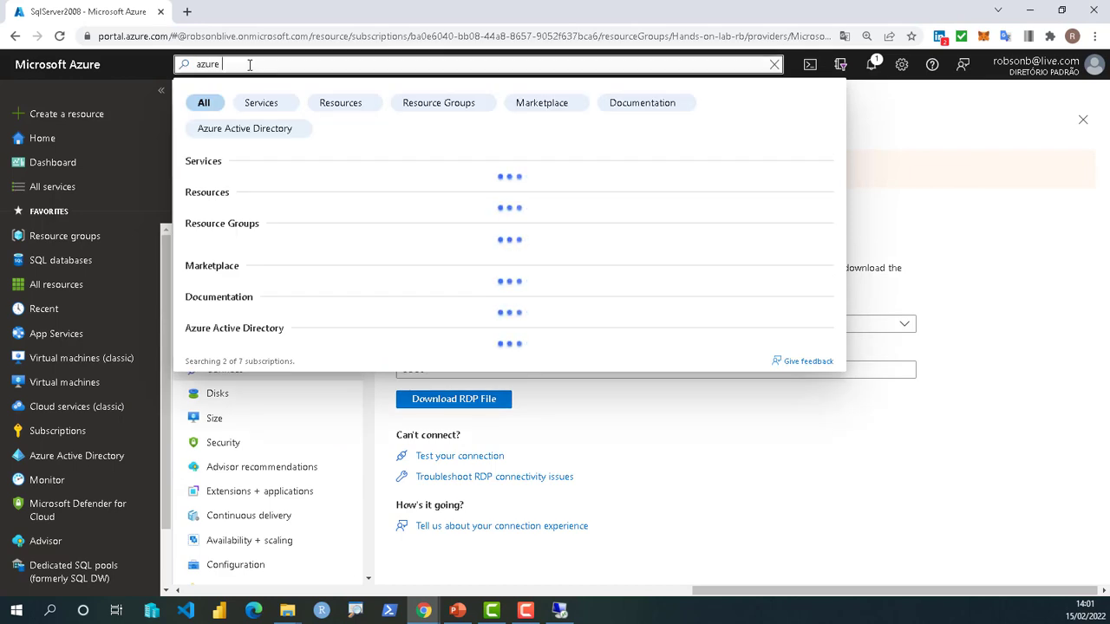
type("Migra")
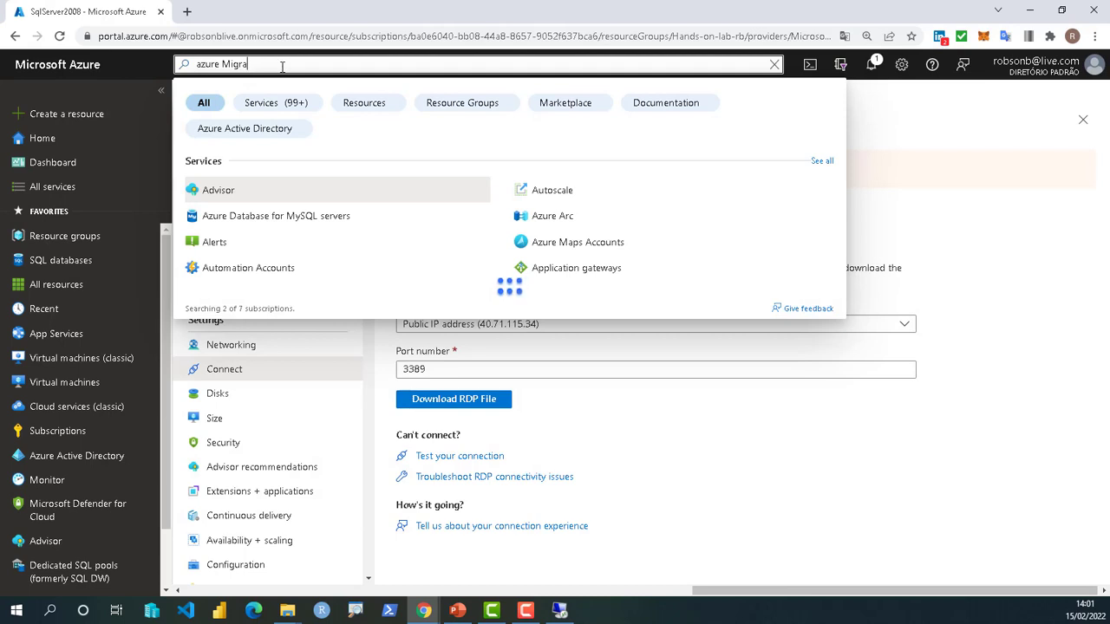
type("t")
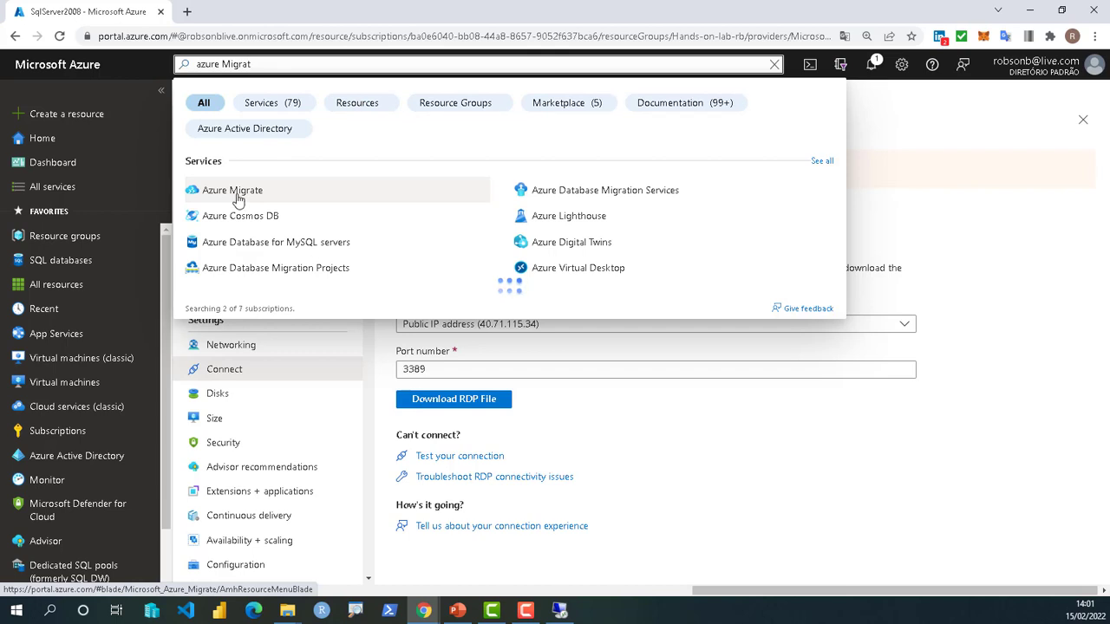
key("Escape")
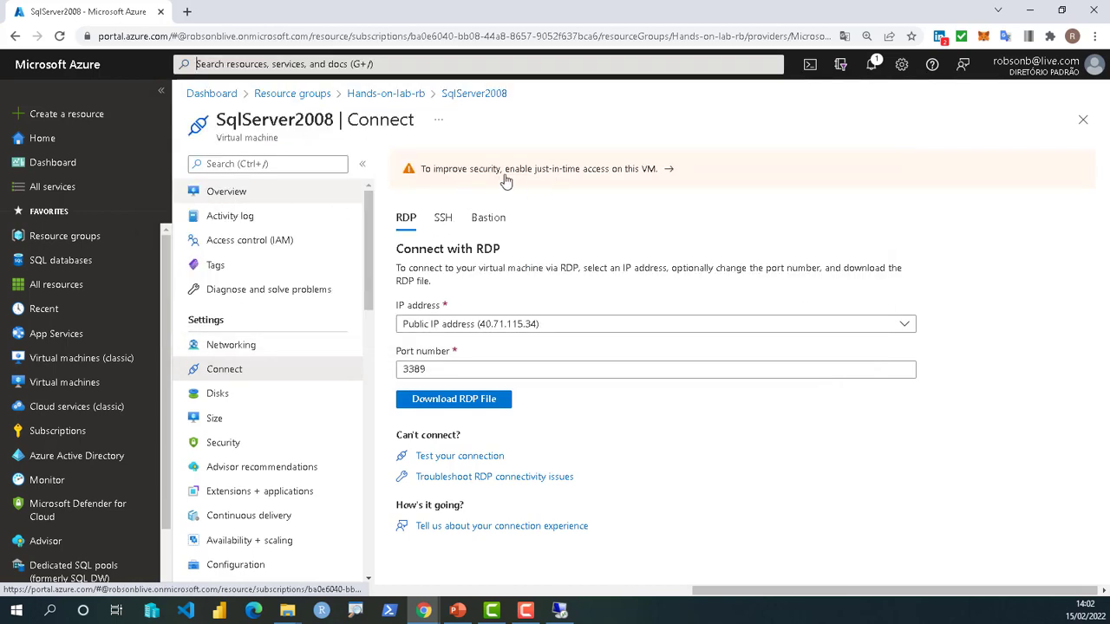
left_click(603, 187)
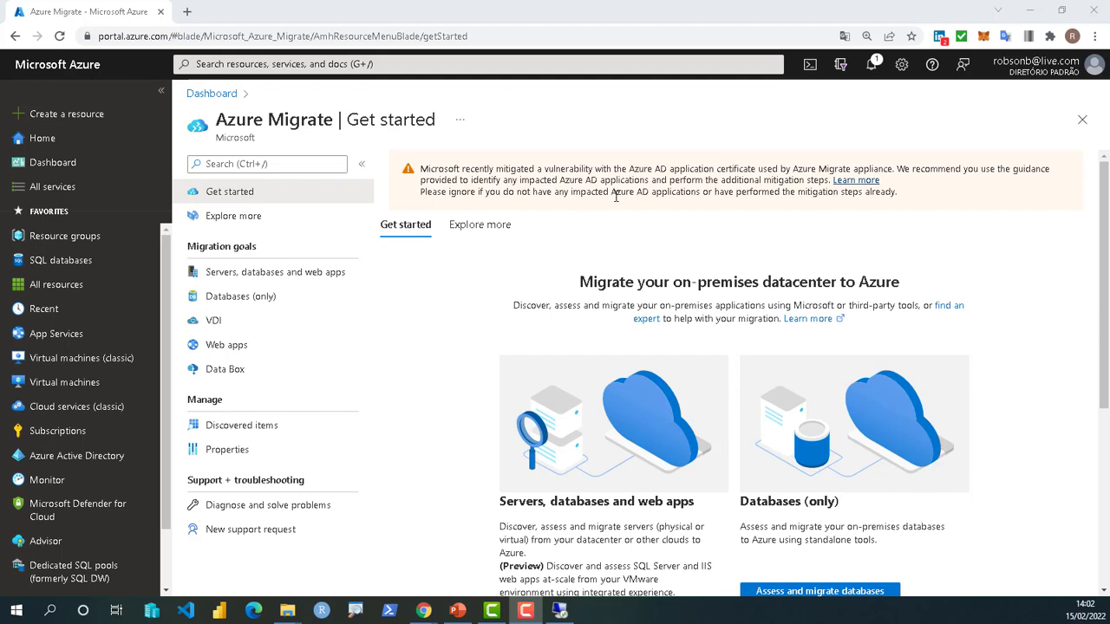
- Open 'Assess and migrate databases' under Databases (only) on the Azure Migrate Get started page
left_click_drag(651, 286, 841, 286)
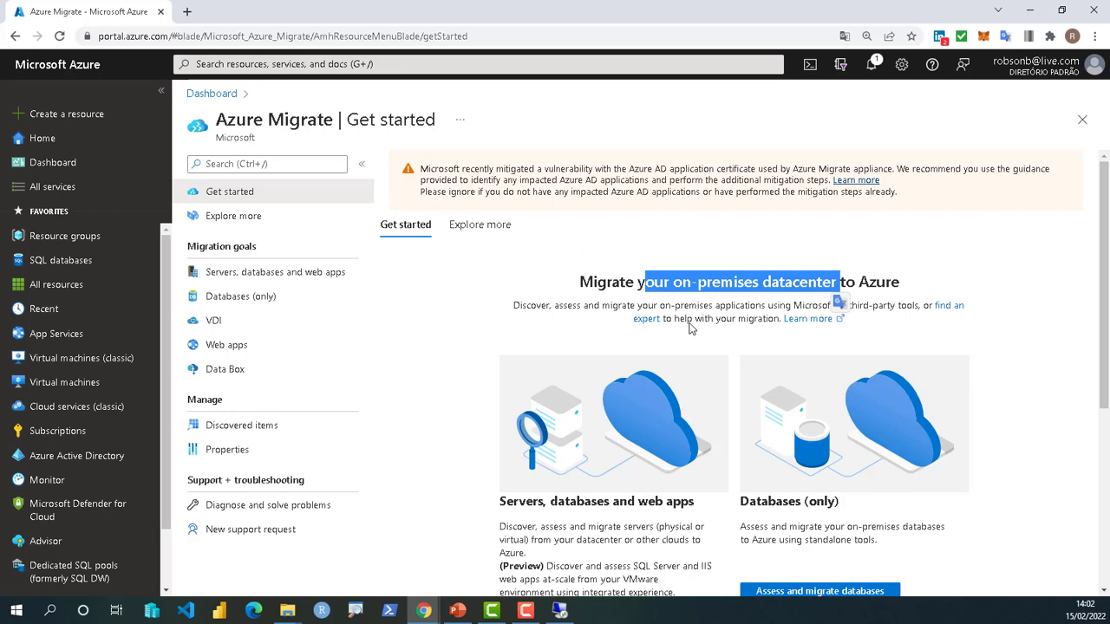
scroll(692, 328, "down", 3)
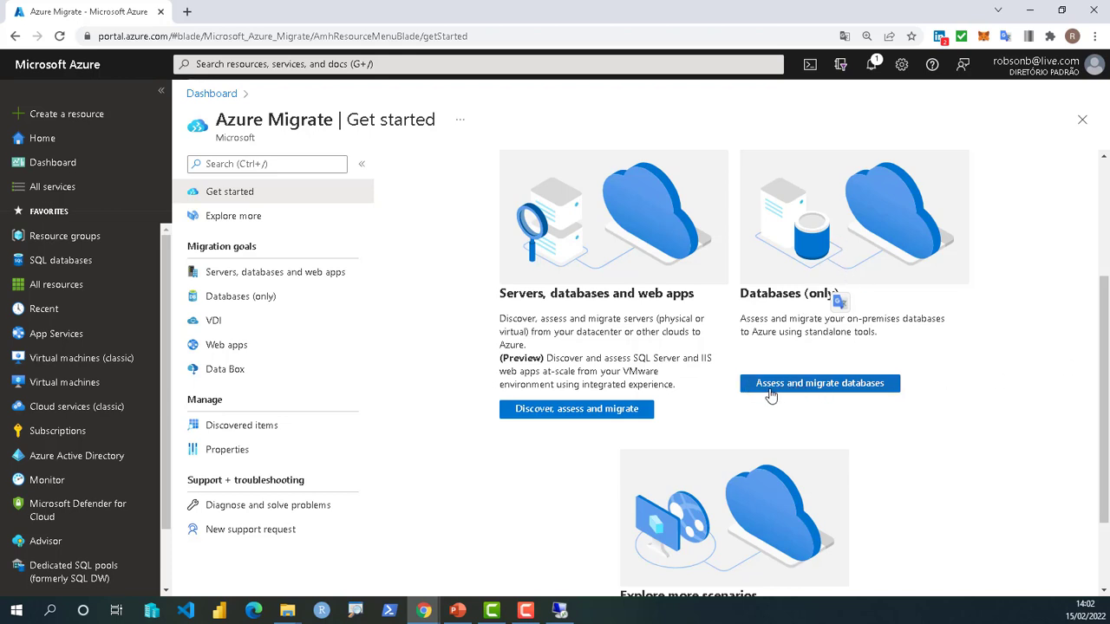
left_click(831, 395)
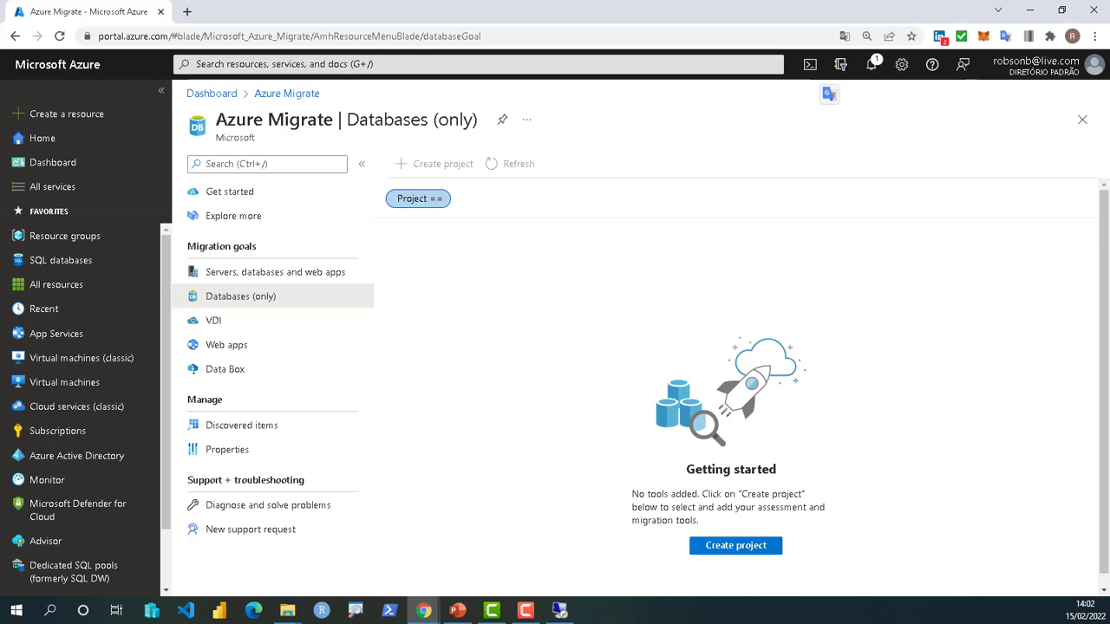
- Start a new Azure Migrate project in Hands-on-lab-rb named wwi-sql-migrate-rb01
key("alt+Tab")
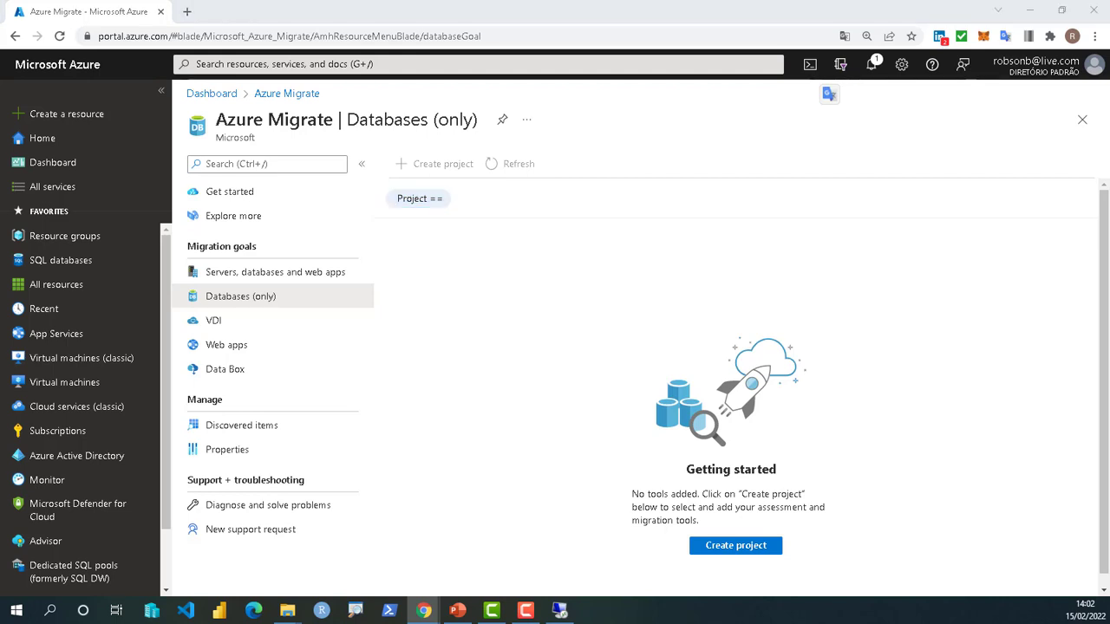
left_click(742, 551)
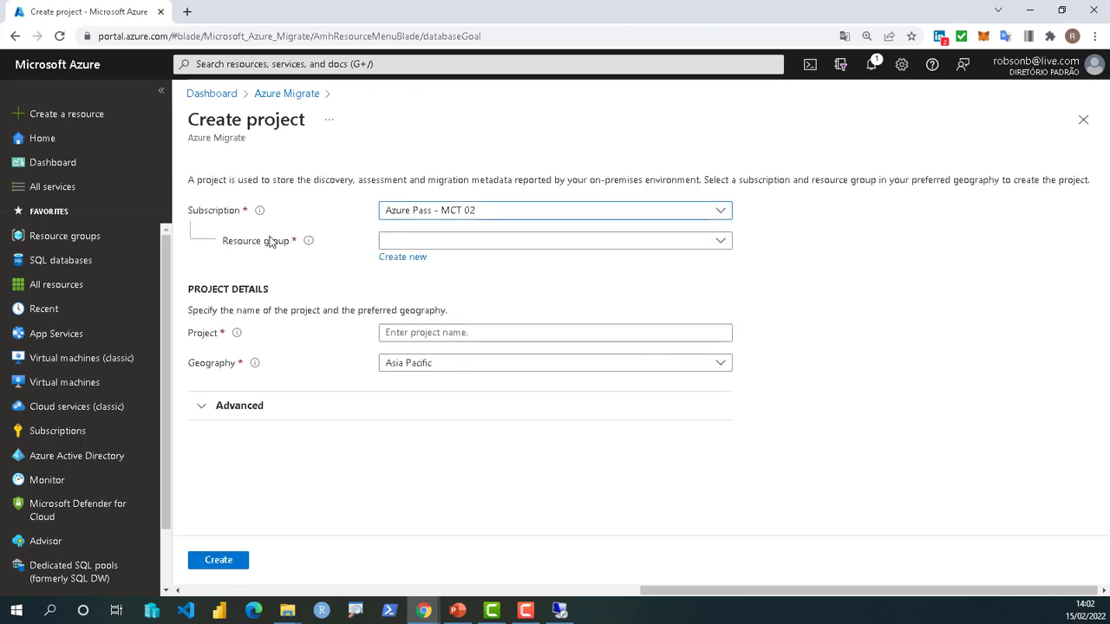
left_click(427, 246)
left_click(422, 344)
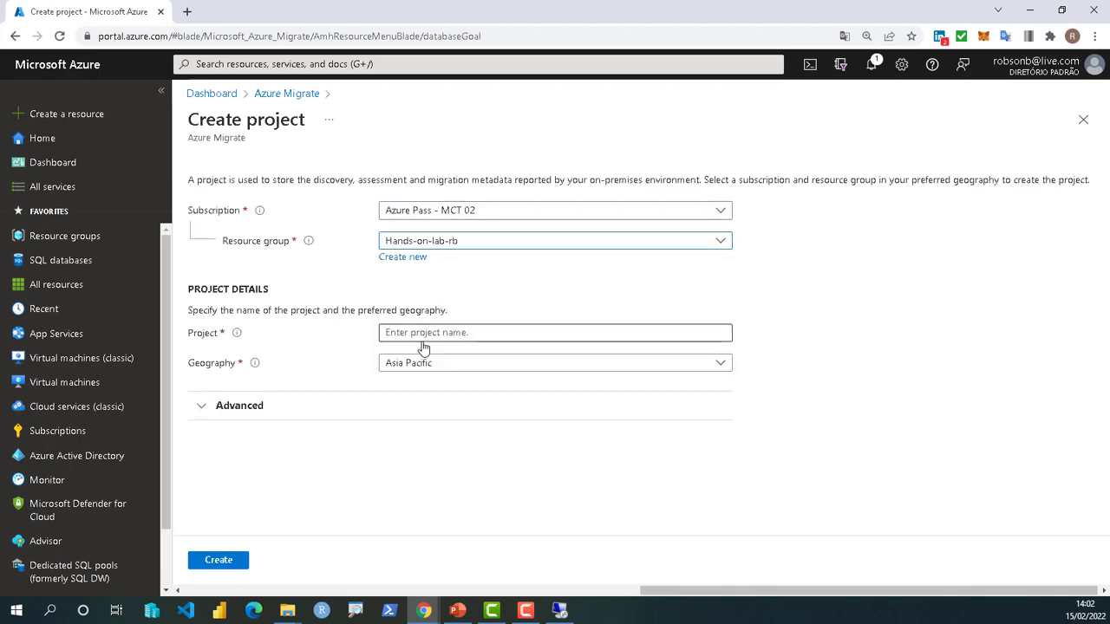
left_click(418, 334)
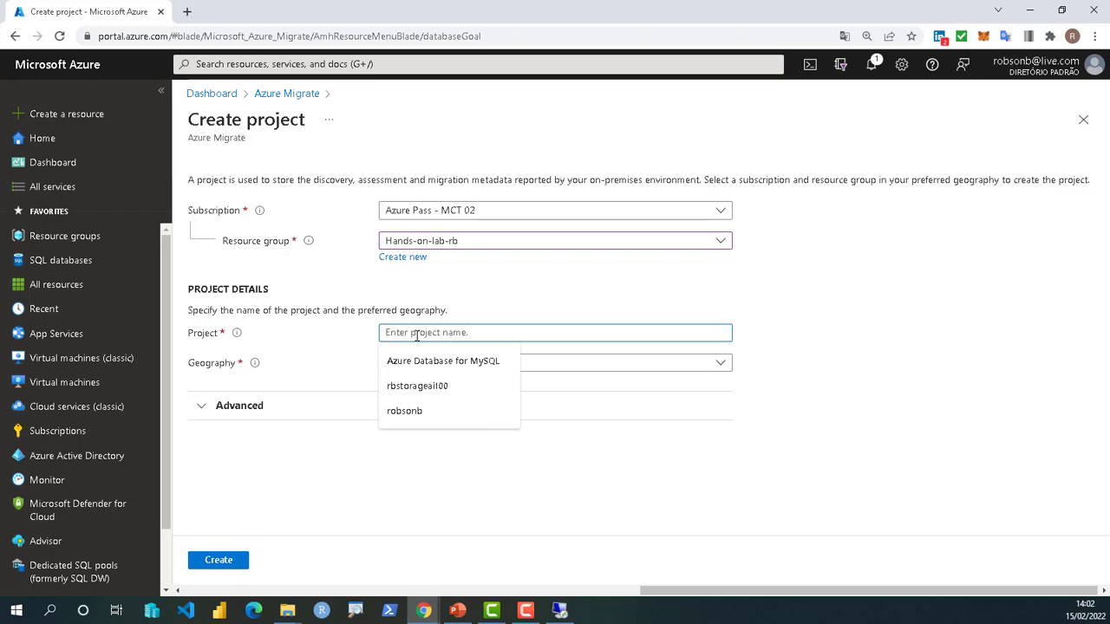
type("wwi-sql-migrate-")
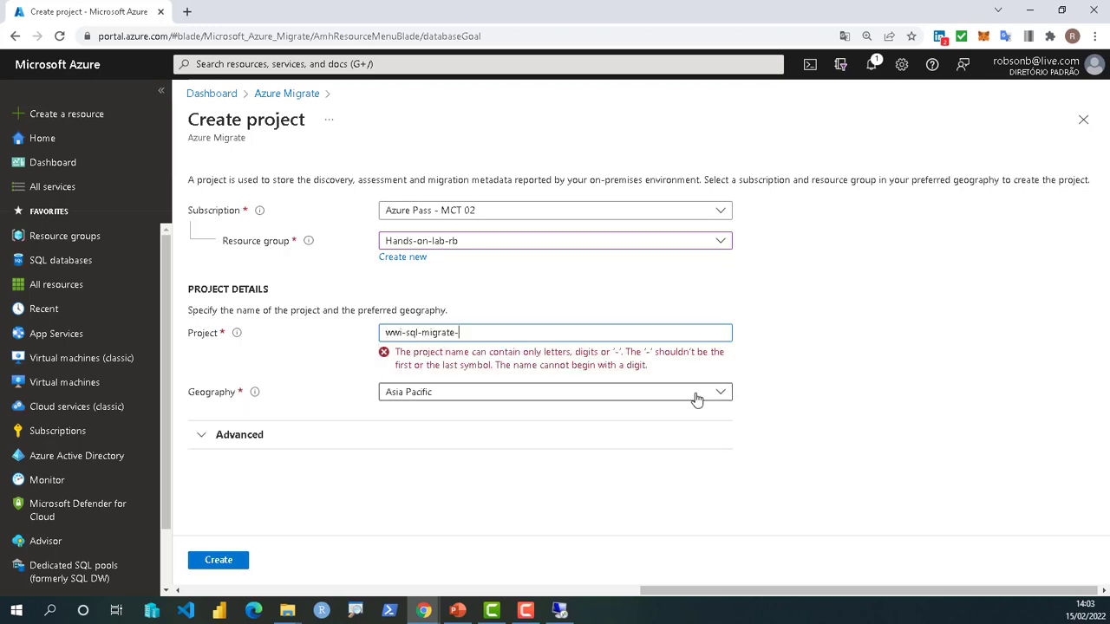
type("rb01")
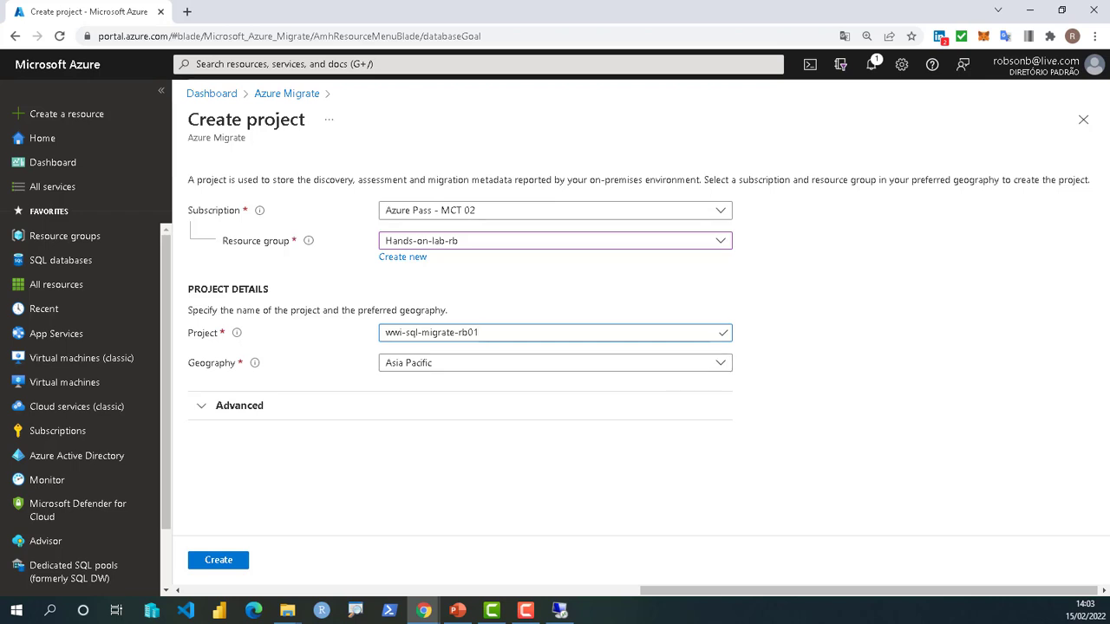
- Set the project geography to United States, review advanced settings, and create it
left_click(441, 368)
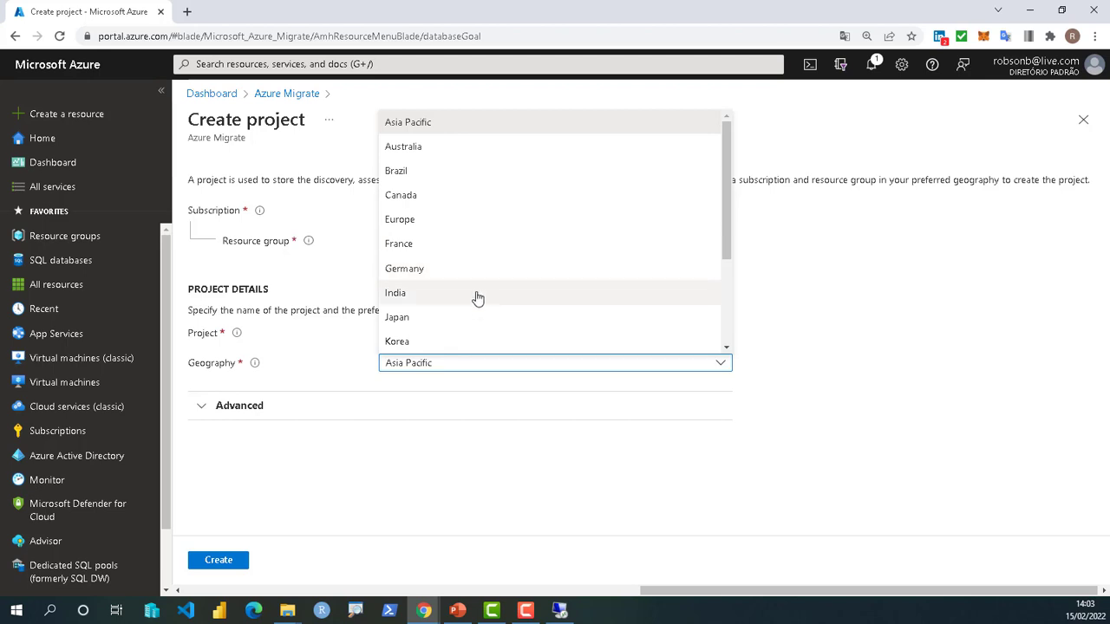
scroll(477, 307, "down", 3)
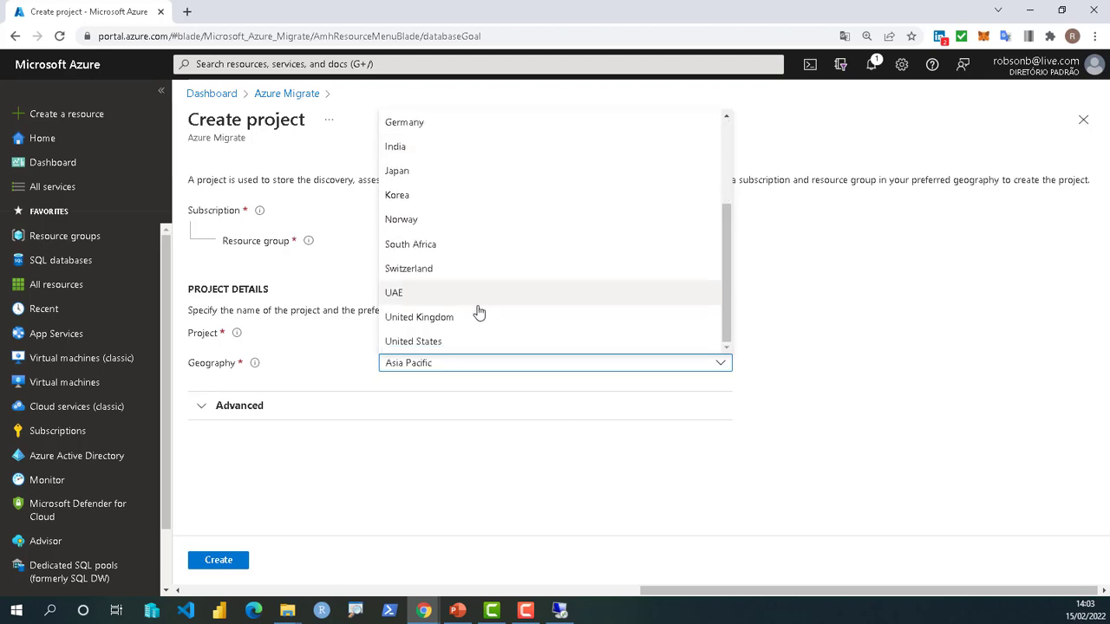
left_click(441, 342)
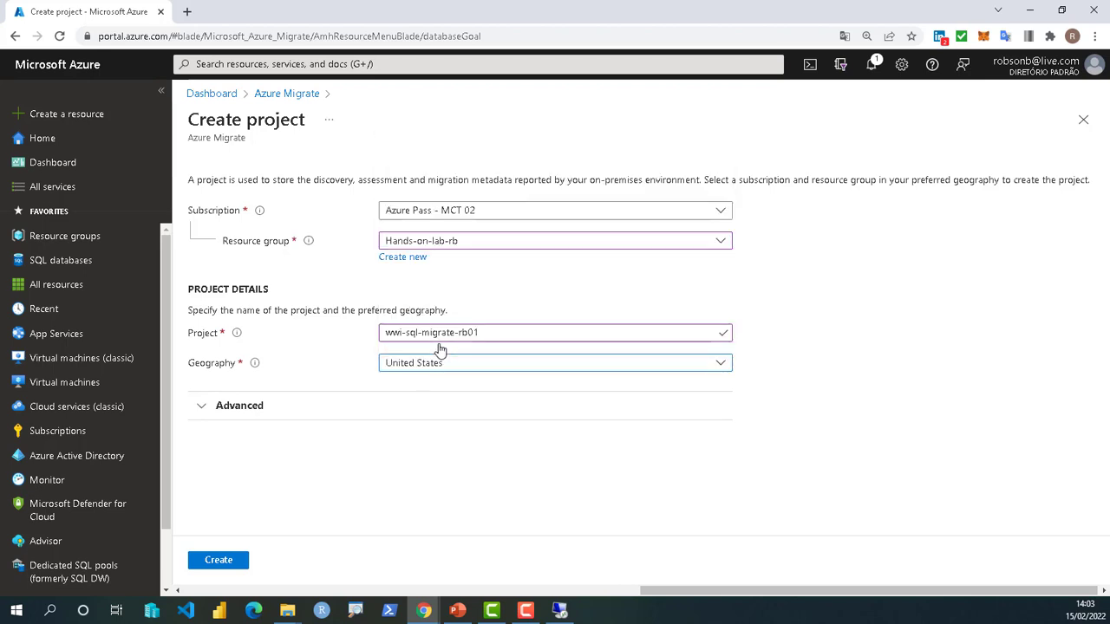
left_click(207, 410)
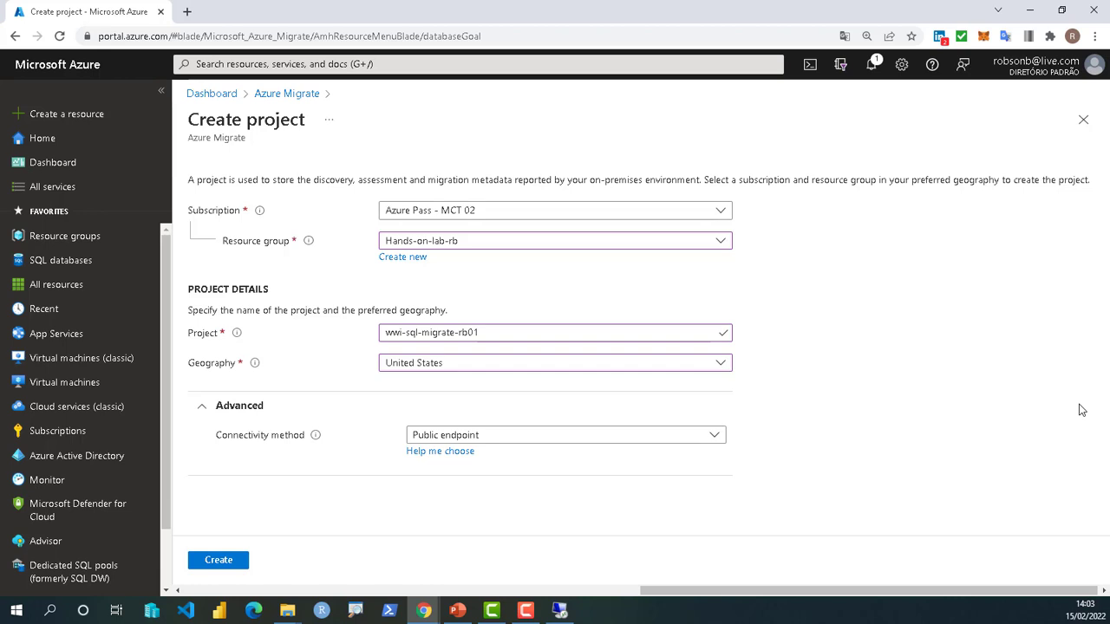
left_click(216, 562)
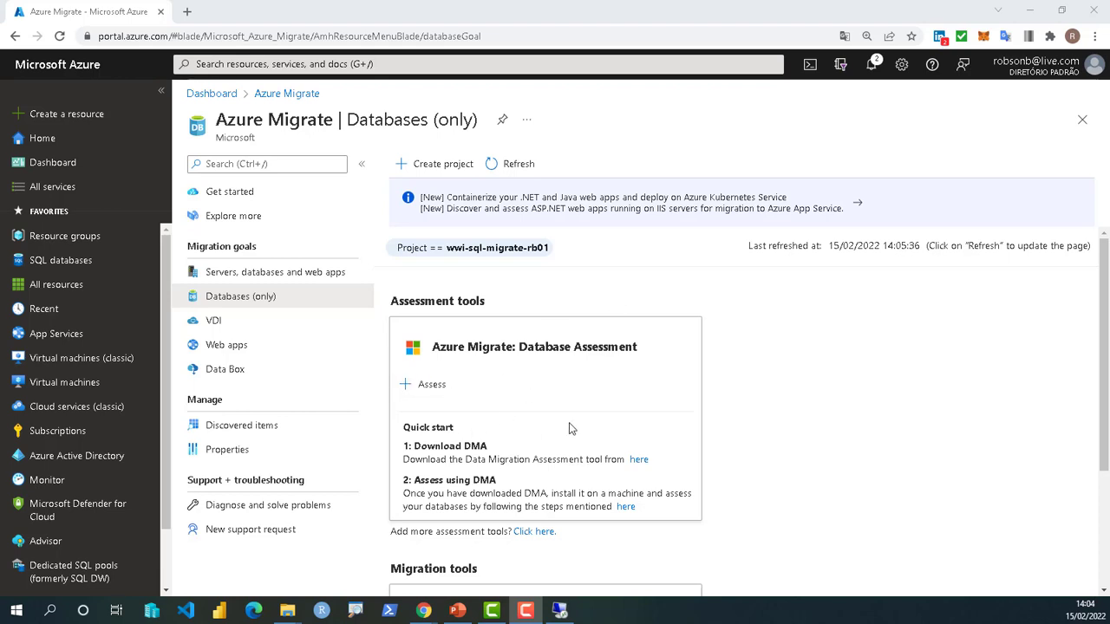
- Download the Data Migration Assistant v5.5 installer from its Download Center page
scroll(570, 425, "down", 1)
left_click(639, 391)
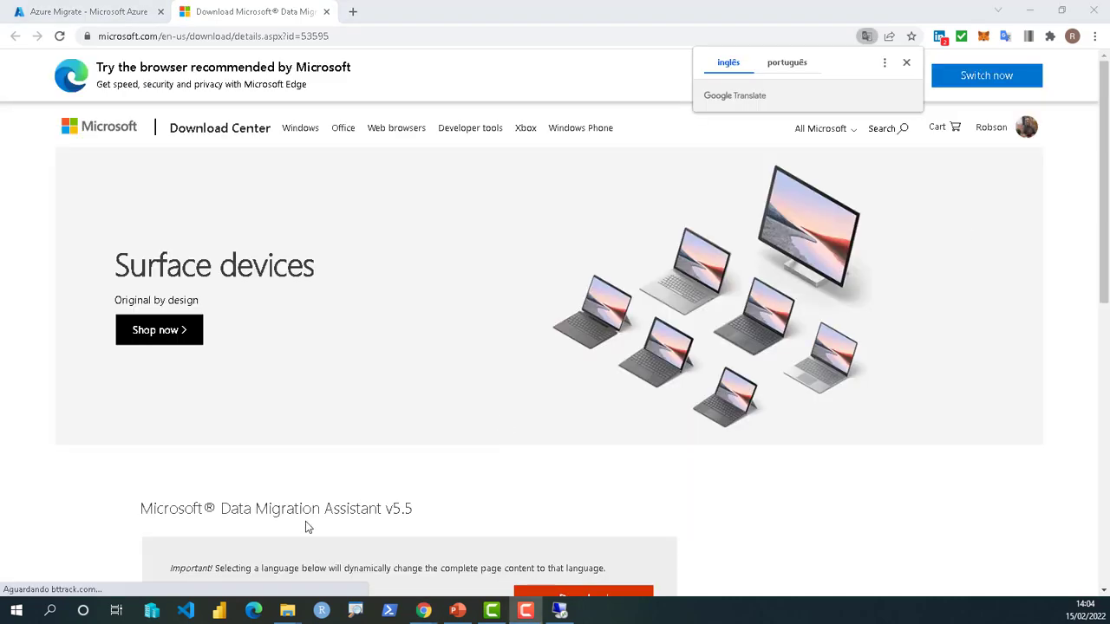
scroll(347, 485, "down", 2)
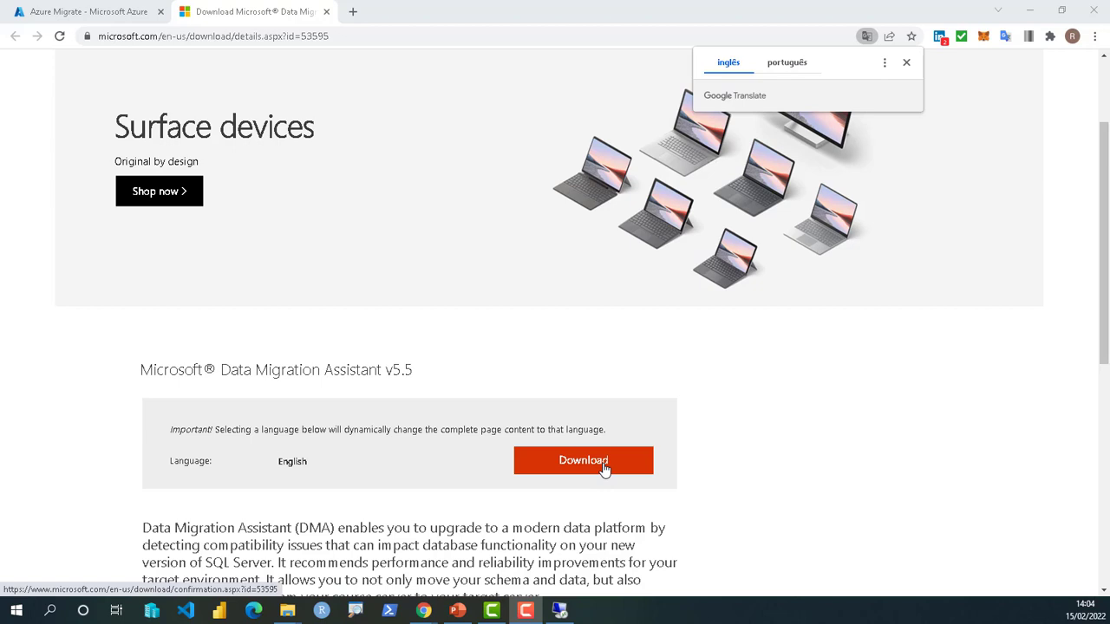
scroll(371, 518, "down", 2)
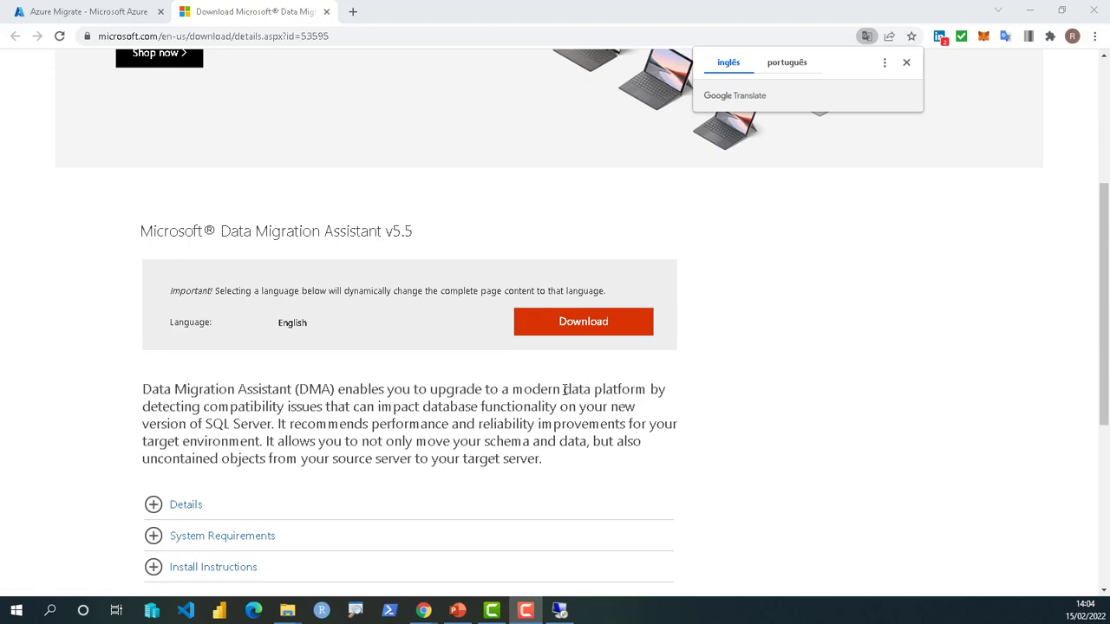
left_click(609, 324)
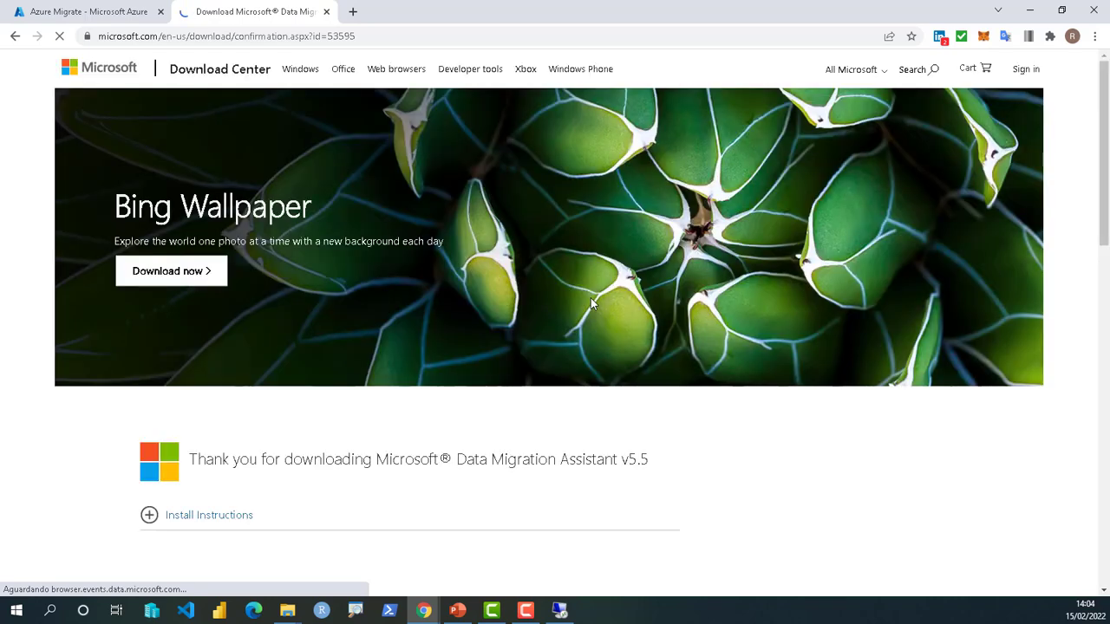
scroll(416, 287, "down", 1)
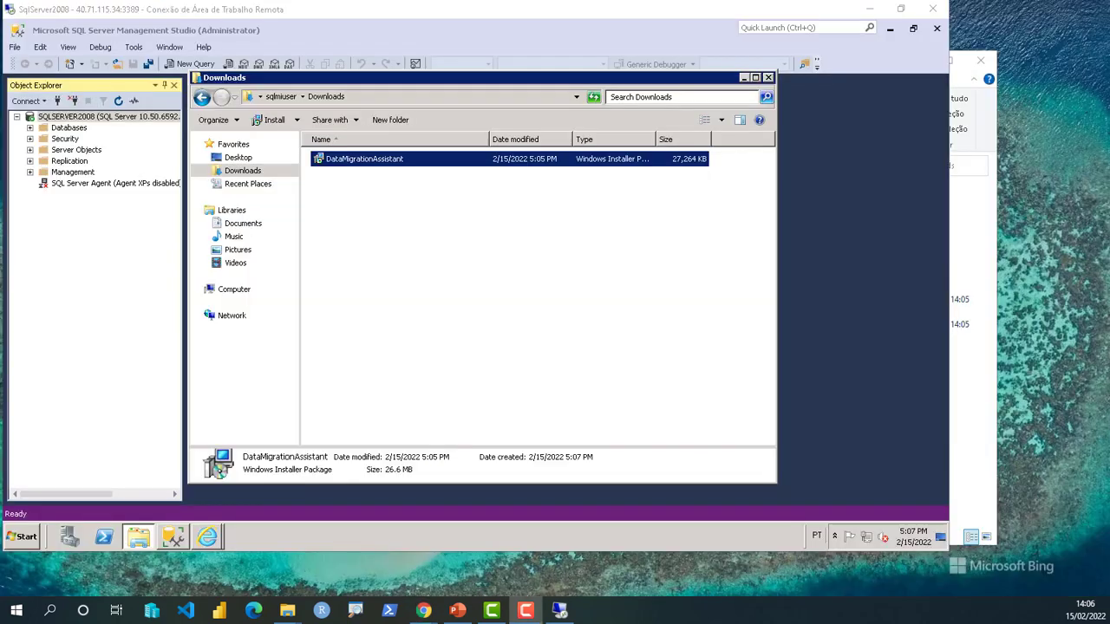
- Run the DataMigrationAssistant installer, accept the licence terms, and install it
double_click(379, 167)
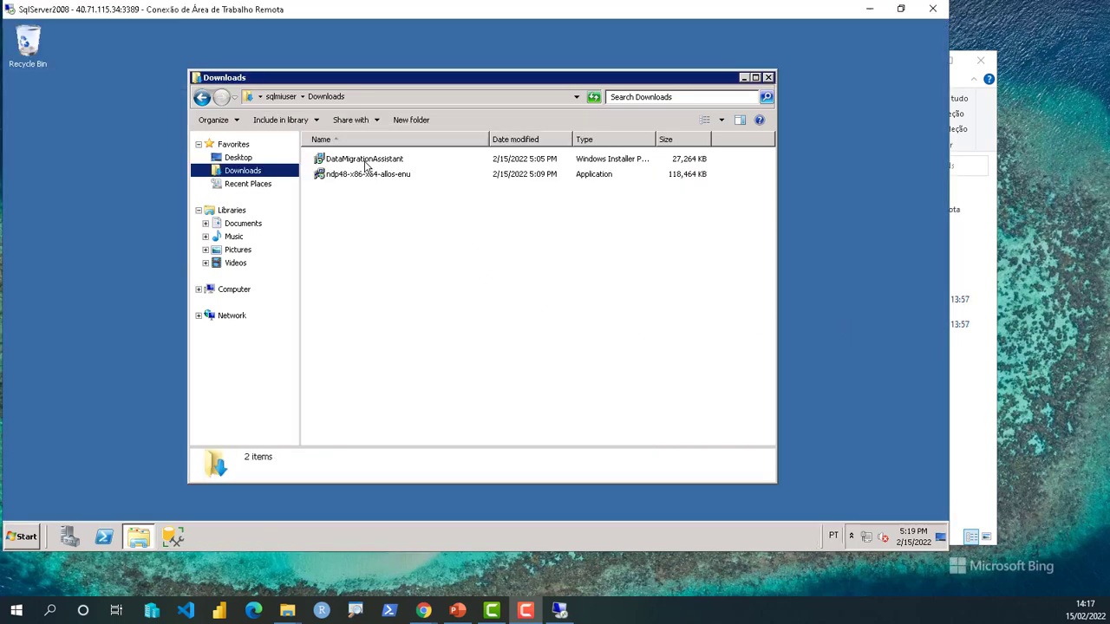
double_click(367, 164)
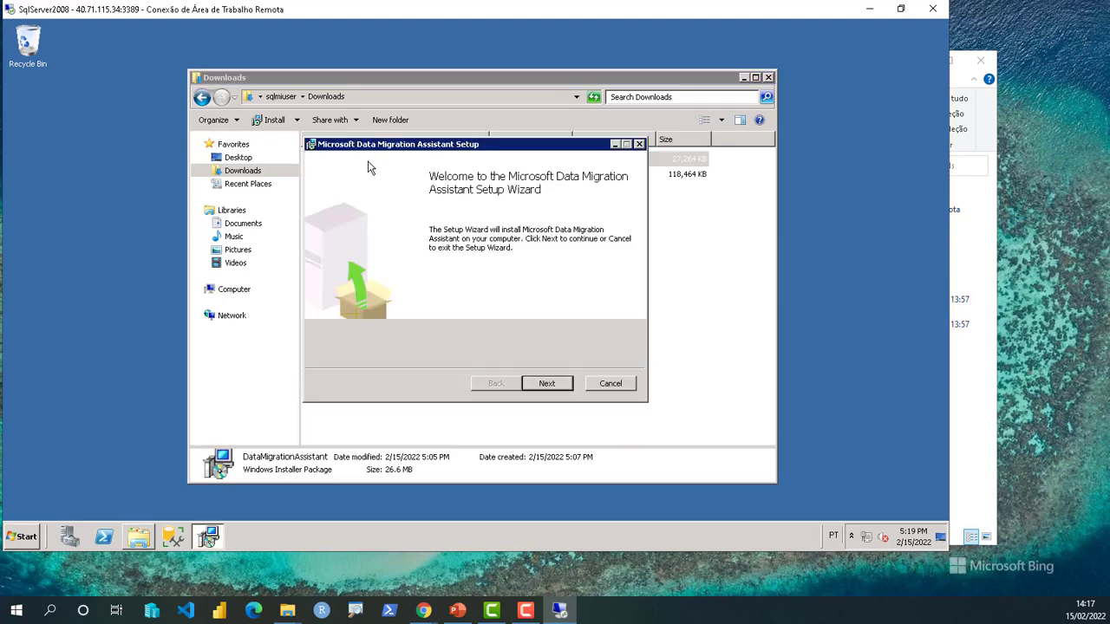
left_click(546, 383)
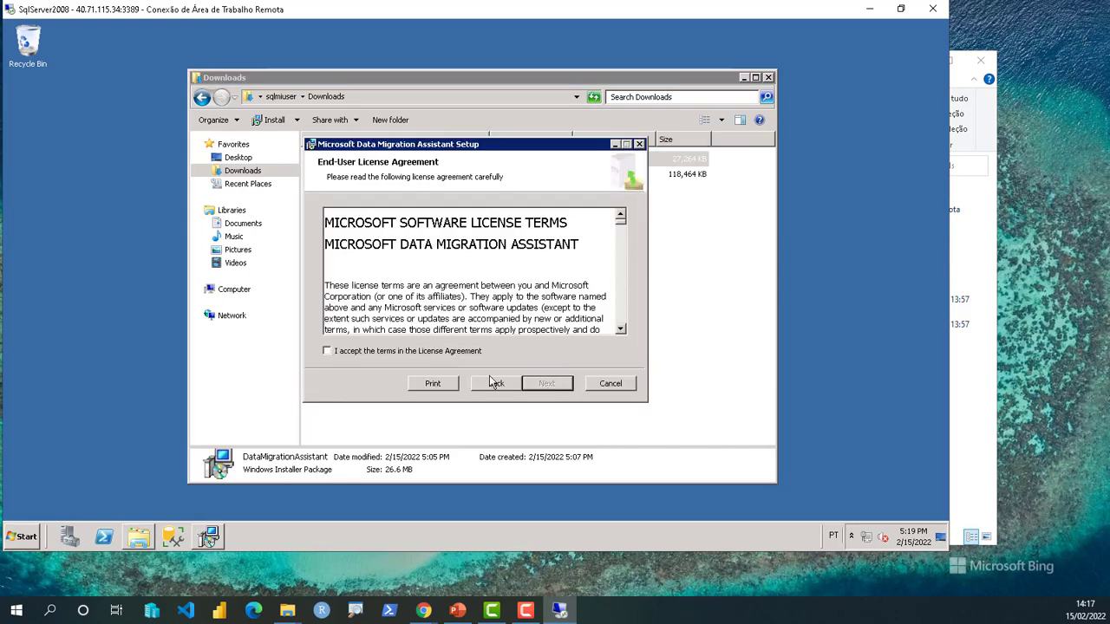
left_click(417, 352)
left_click(545, 386)
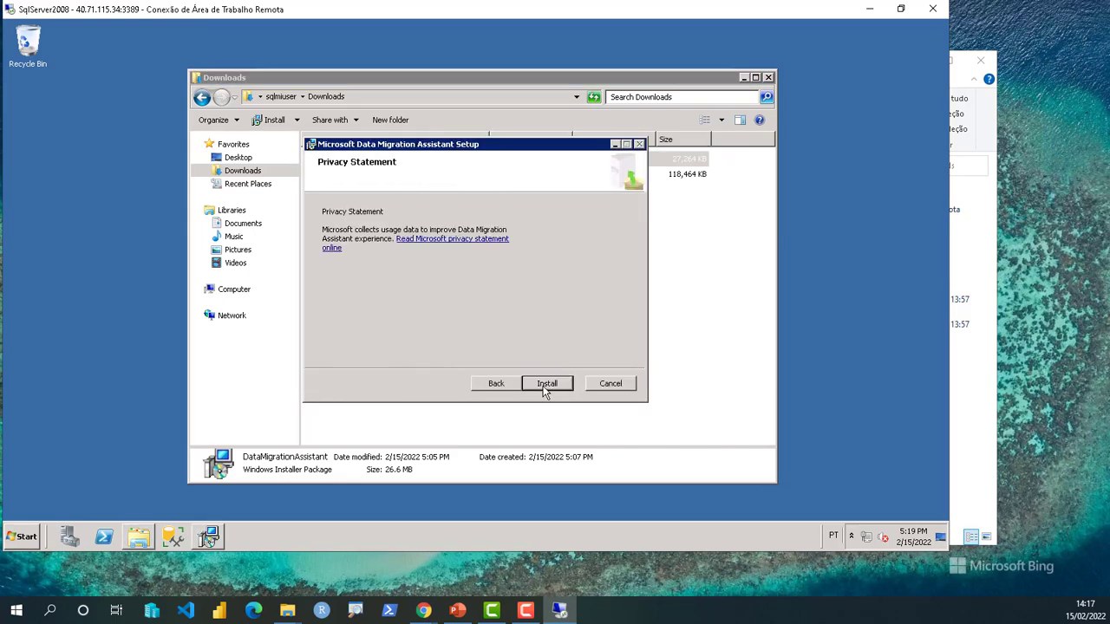
left_click(547, 385)
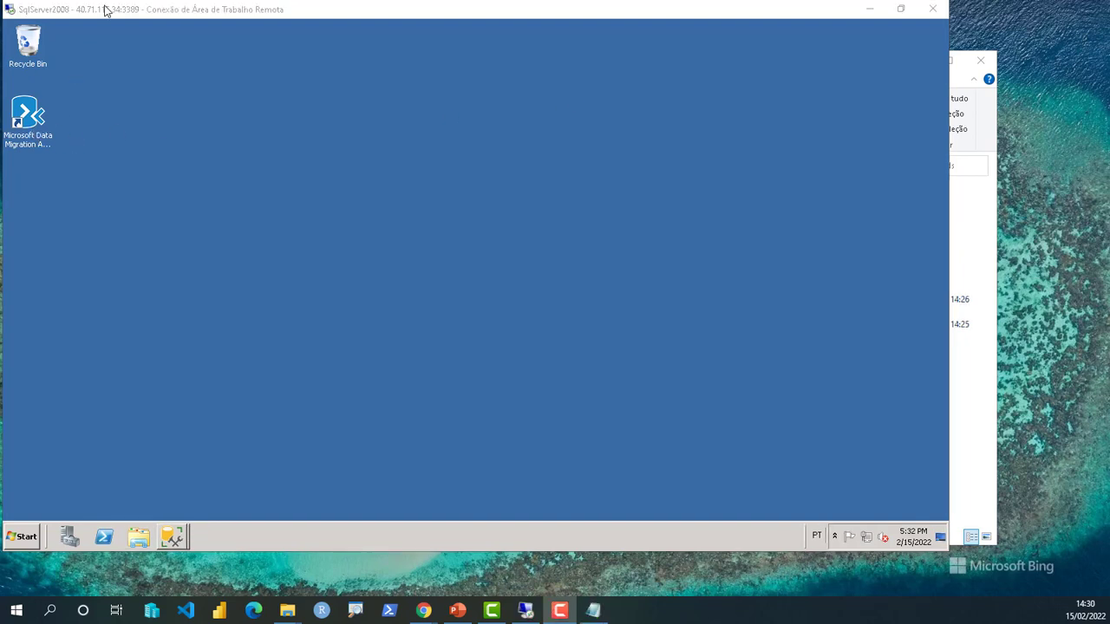
- Launch Data Migration Assistant on the remote server and maximize the remote desktop window
double_click(104, 11)
double_click(35, 122)
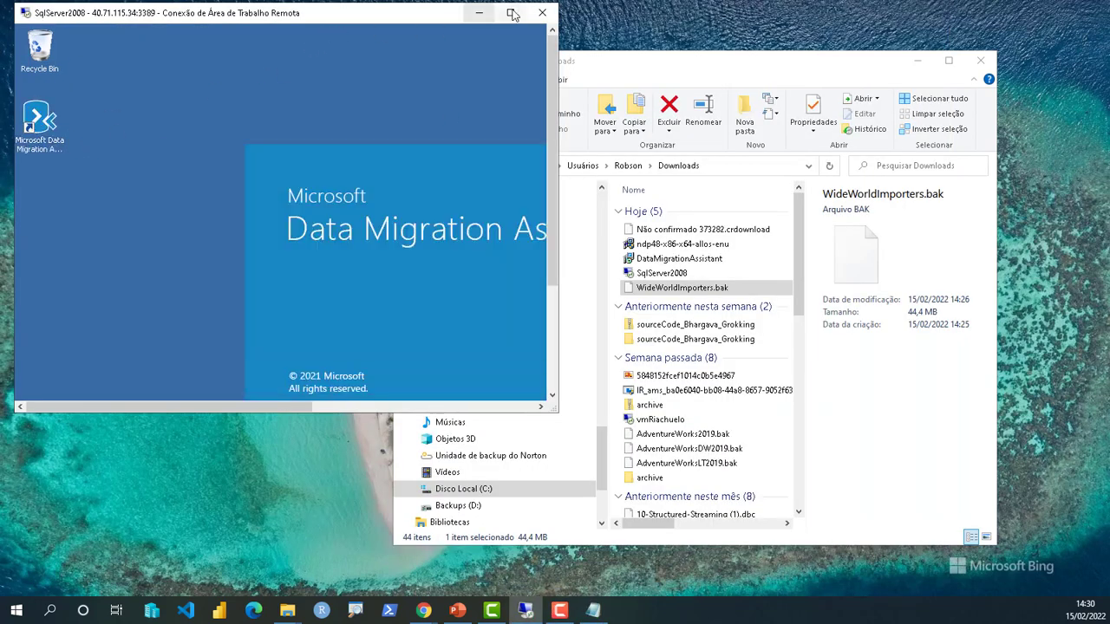
left_click(512, 13)
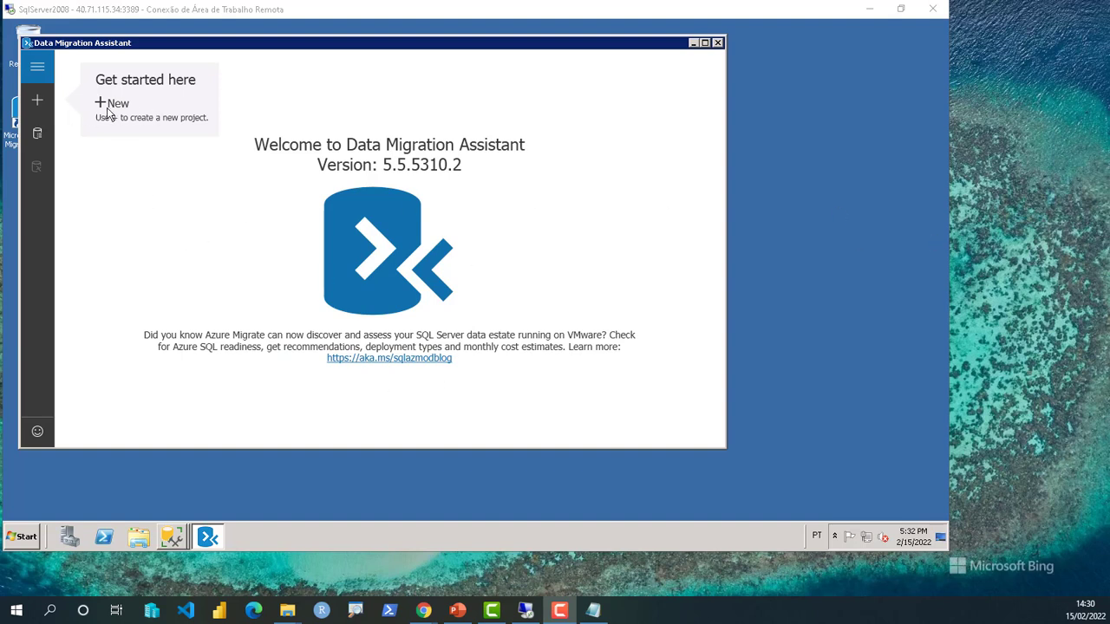
- Start project ToAzureSqlDb: Database Engine, SQL Server source, Azure SQL Database target
left_click(37, 106)
left_click(36, 105)
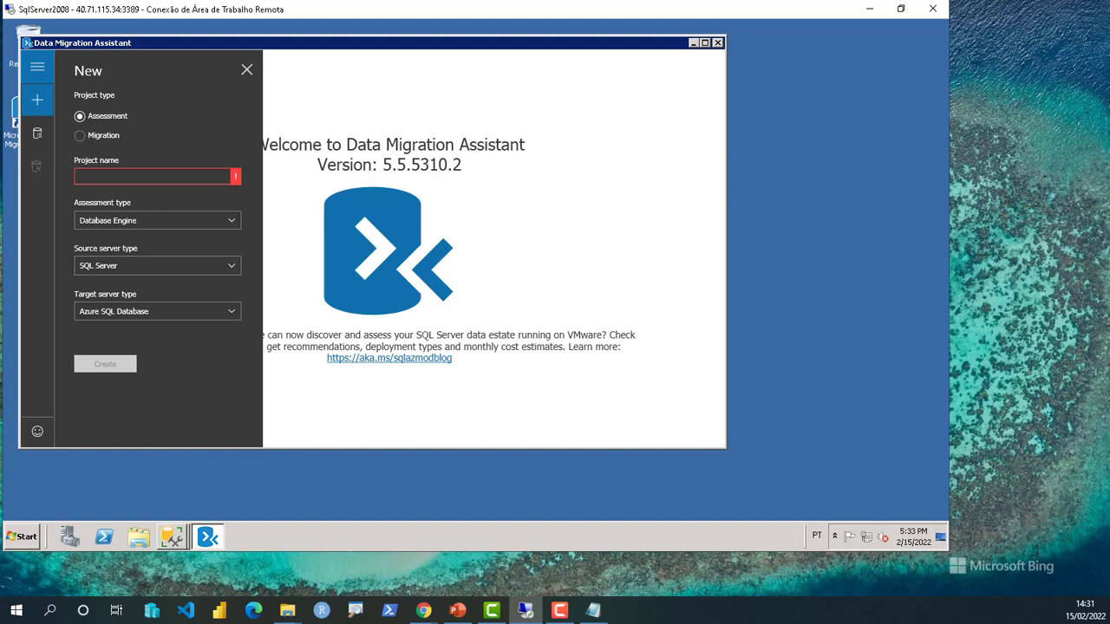
key("alt+Tab")
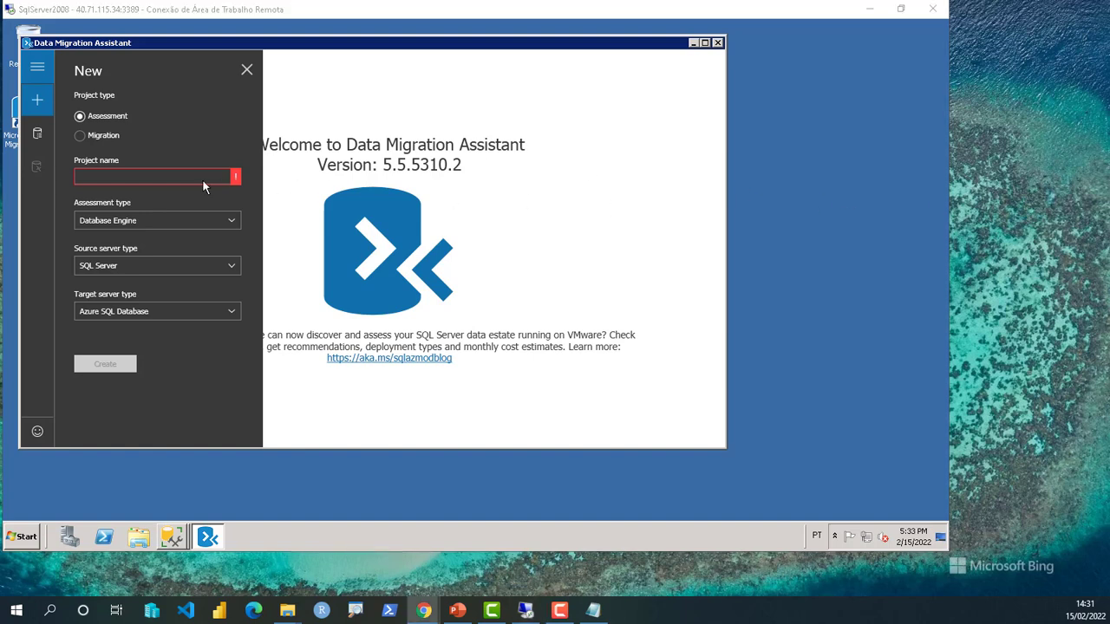
left_click(165, 174)
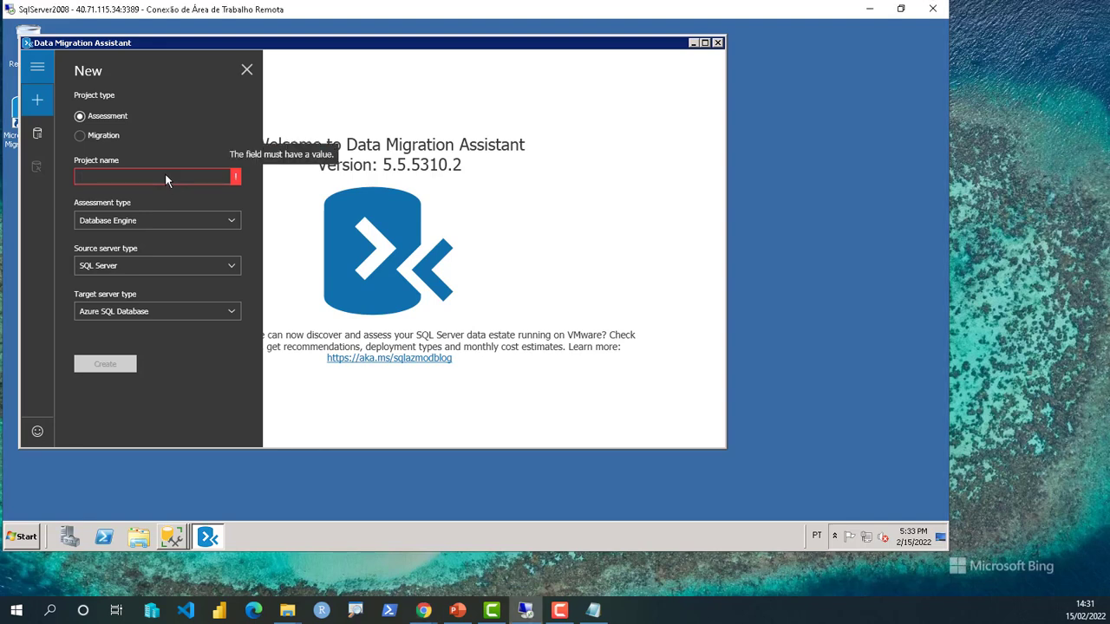
type("ToAzureSqlDb")
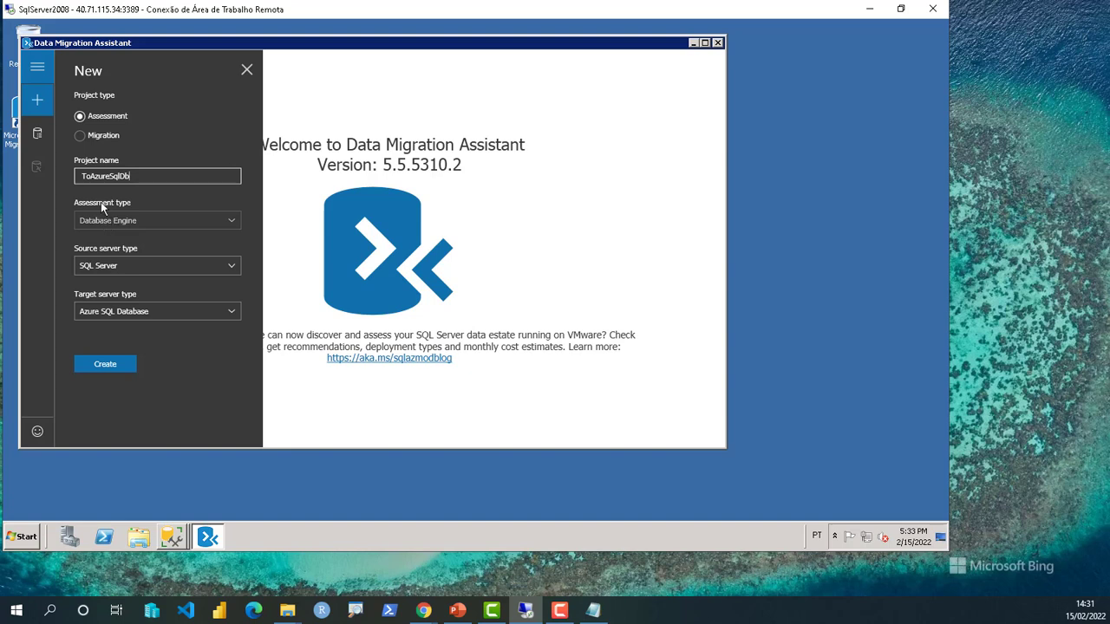
left_click(140, 219)
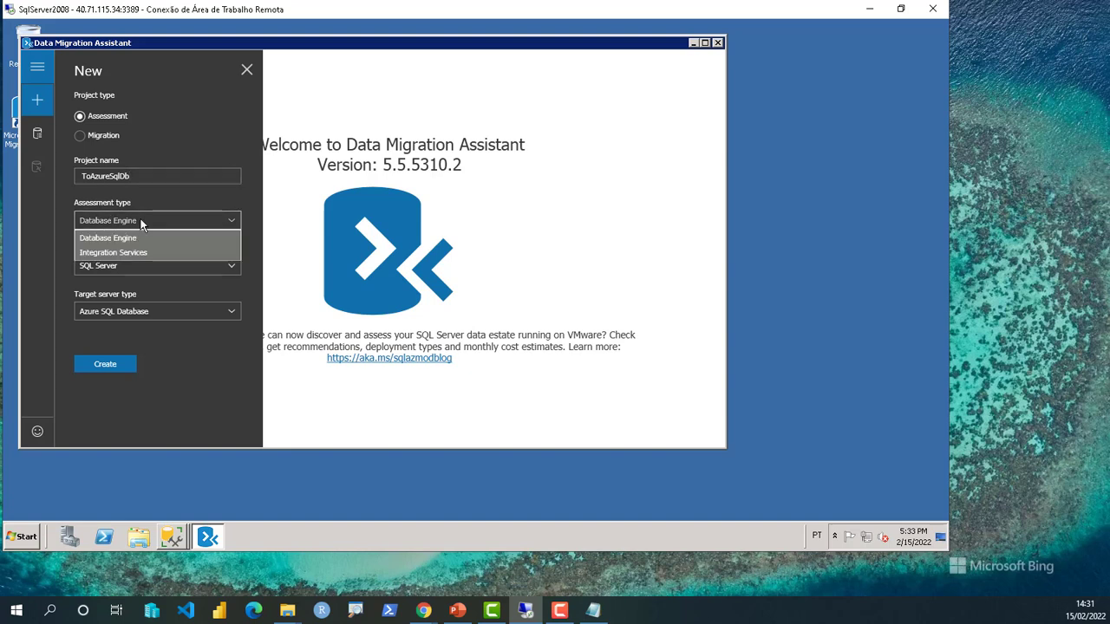
left_click(141, 221)
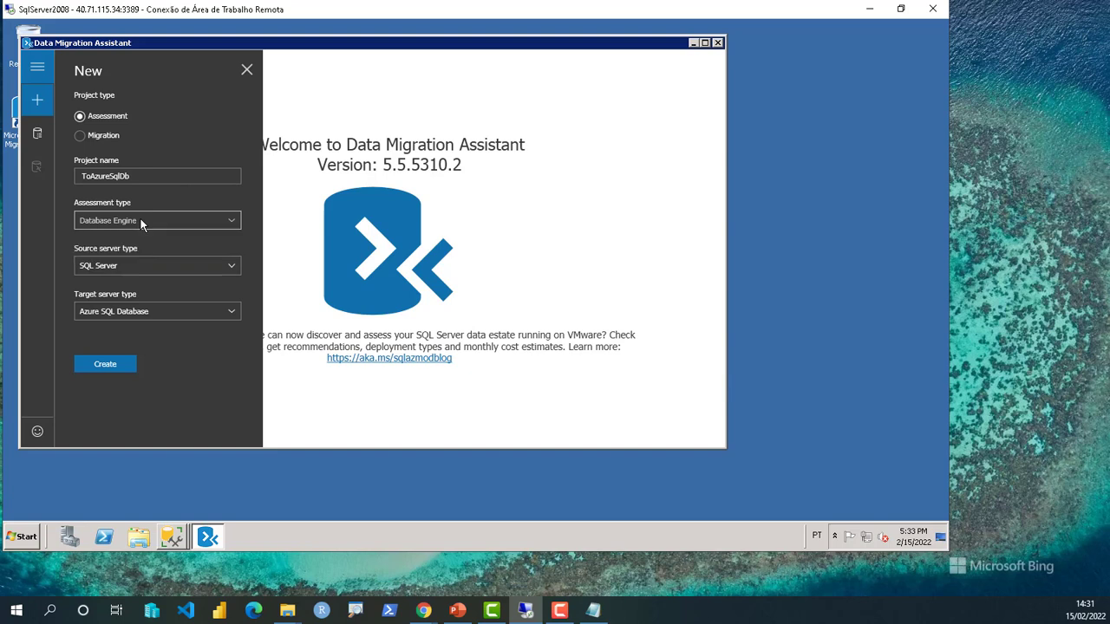
left_click(119, 267)
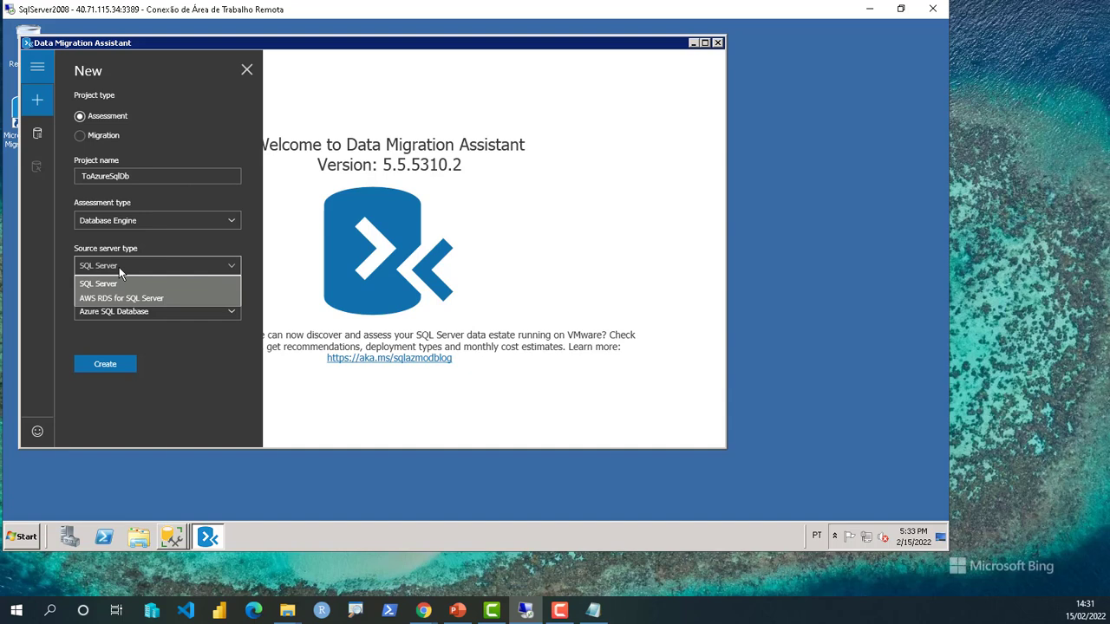
left_click(118, 267)
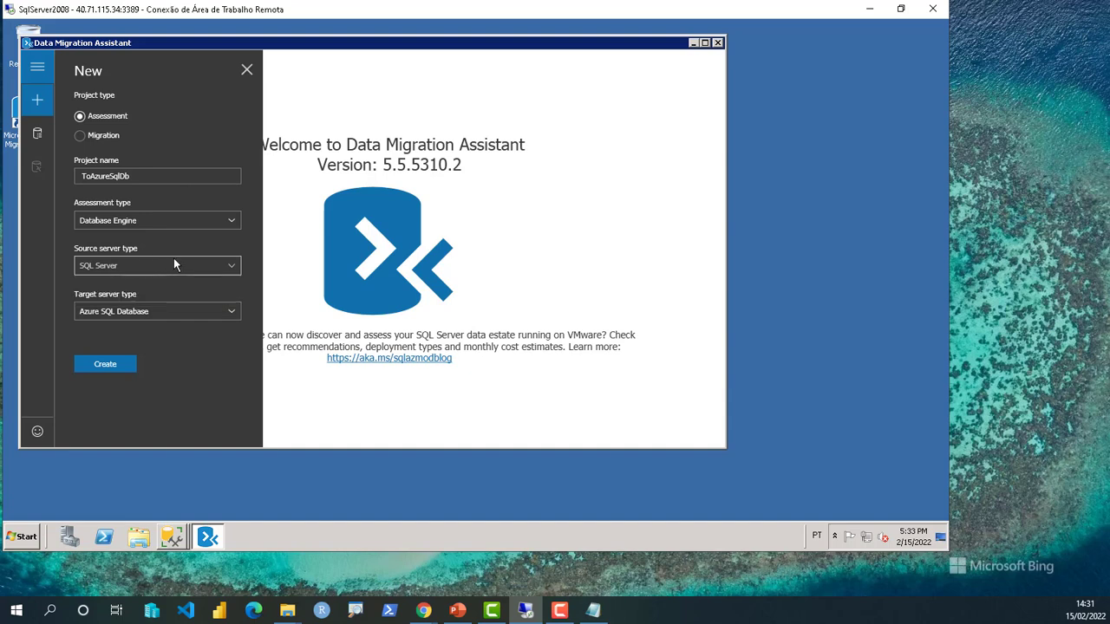
left_click(127, 316)
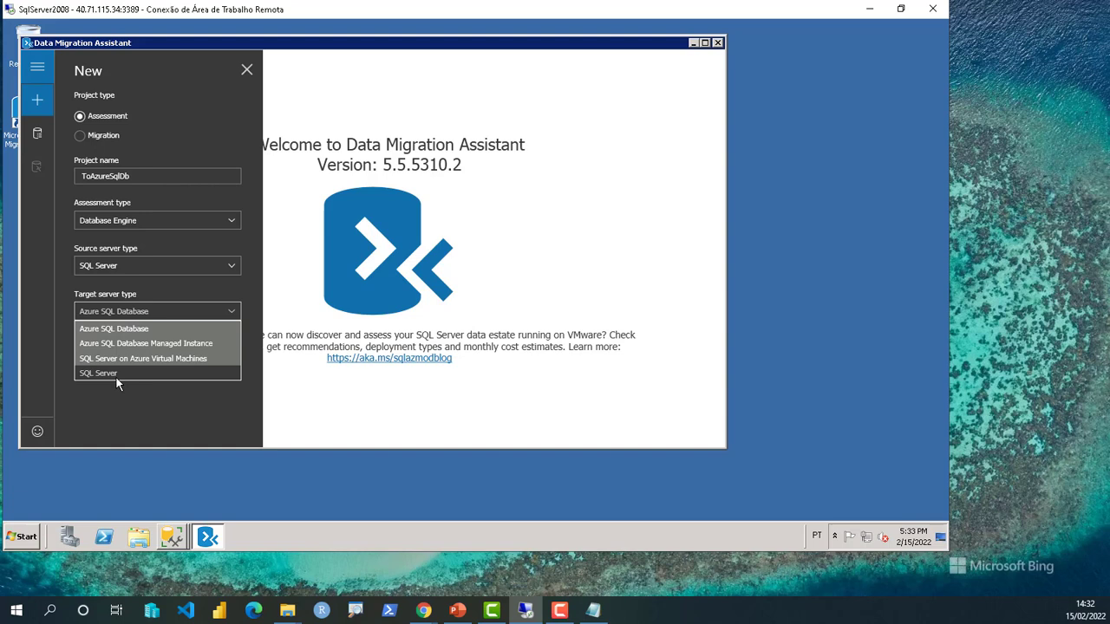
left_click(130, 328)
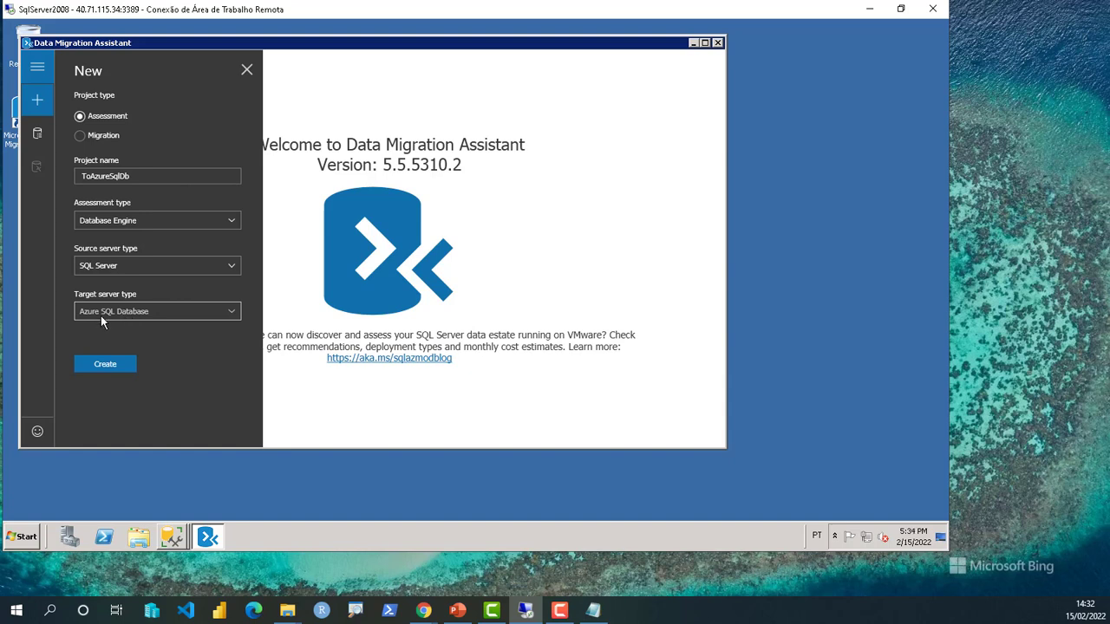
- Create the ToAzureSqlDb project, keeping both compatibility and feature parity checks selected
left_click(111, 364)
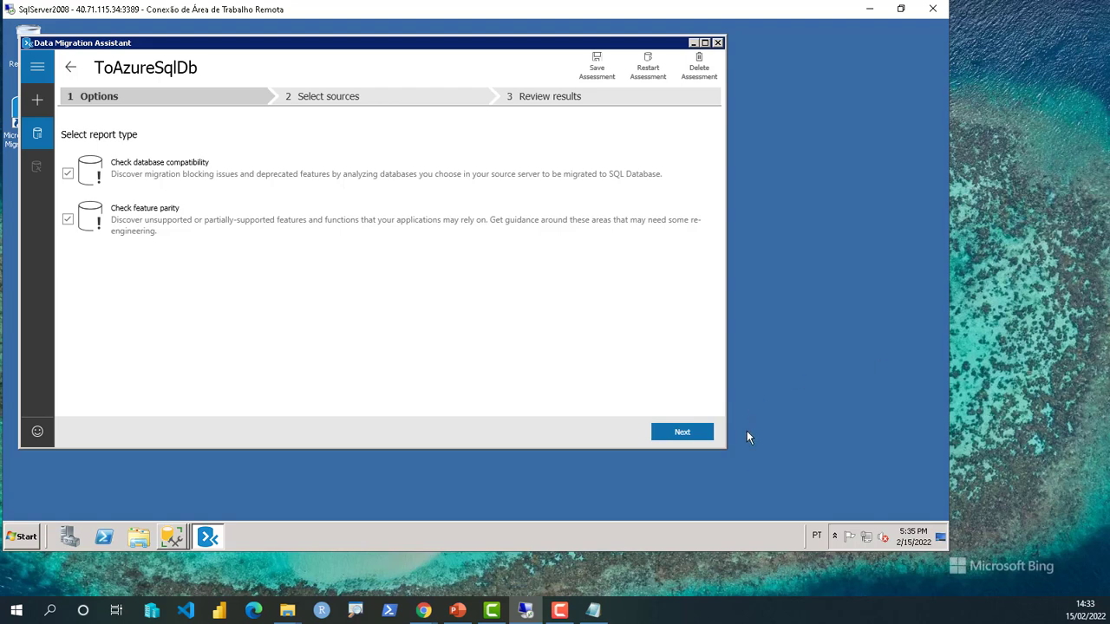
- Connect to source server SQLSERVER2008 using SQL Server Authentication and the account password
left_click(680, 431)
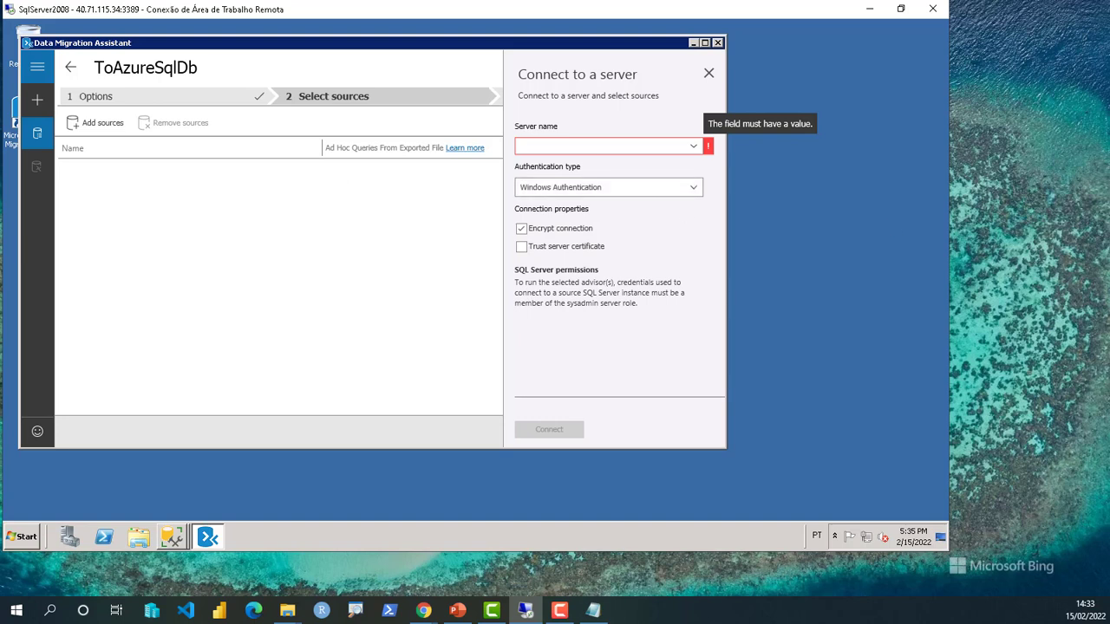
key("alt+Tab")
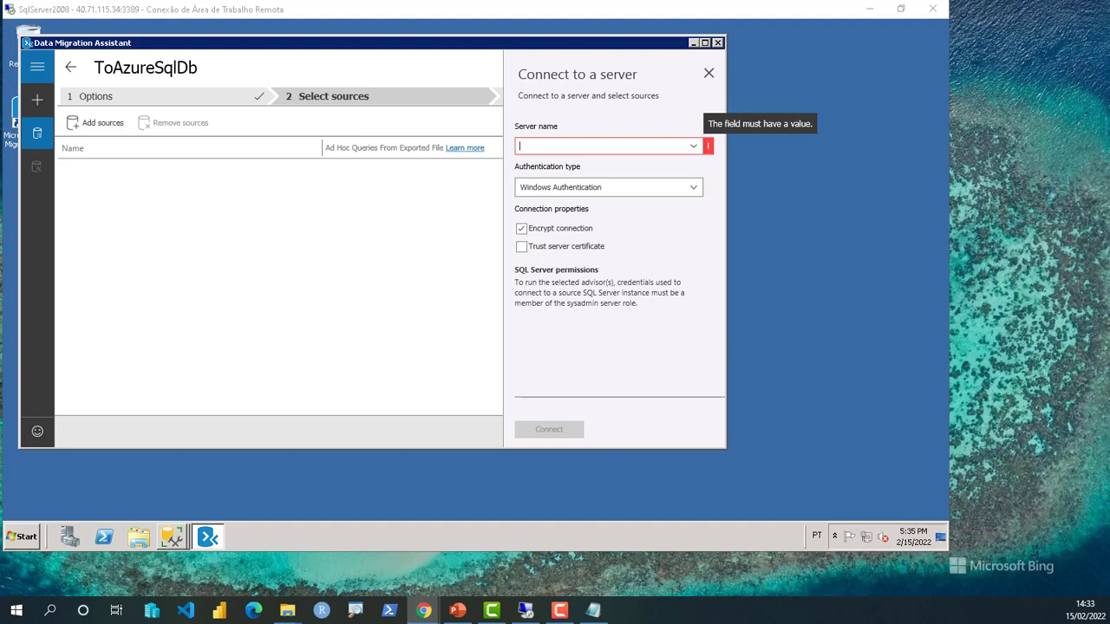
left_click(598, 152)
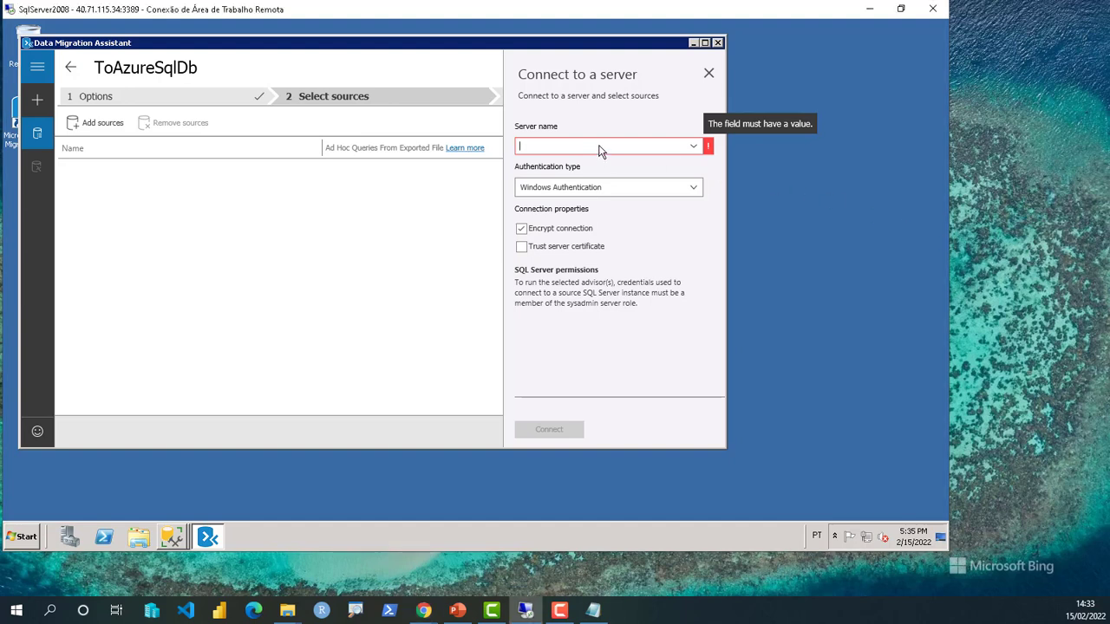
type("SQLSERVER2008")
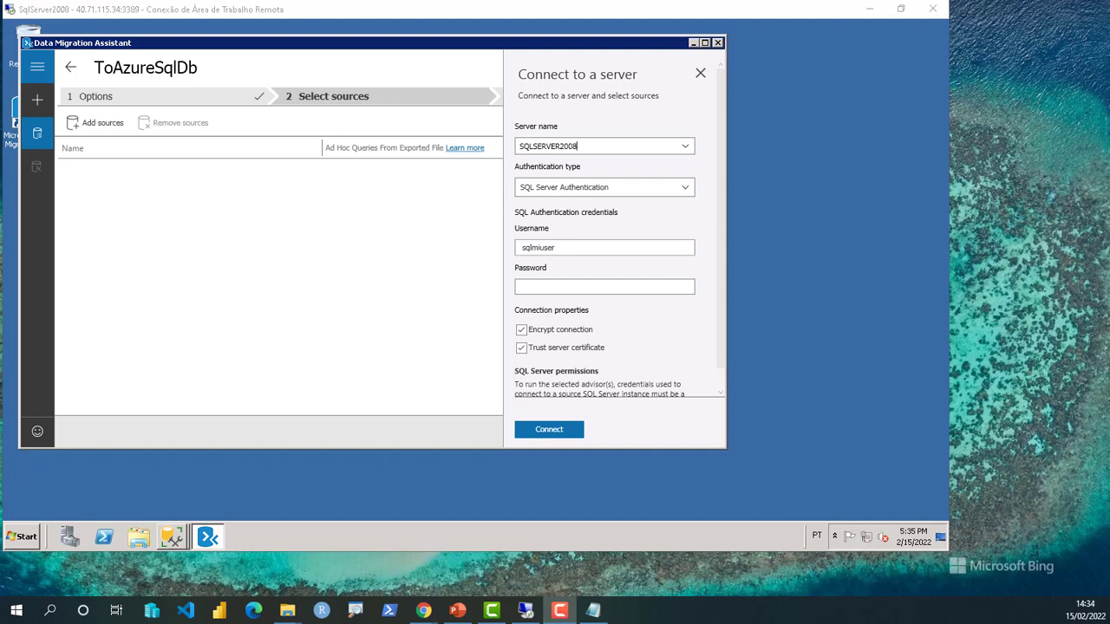
left_click(566, 293)
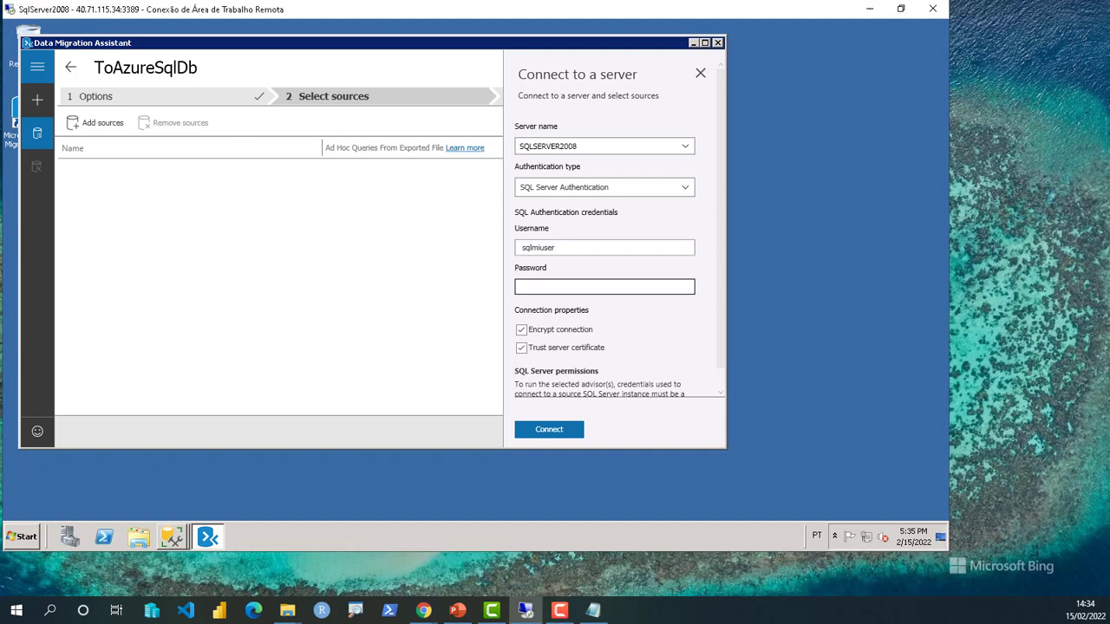
type("••••••••••••")
key("BackSpace")
key("BackSpace")
key("BackSpace")
key("BackSpace")
key("BackSpace")
key("BackSpace")
key("BackSpace")
key("BackSpace")
key("BackSpace")
key("BackSpace")
key("BackSpace")
key("BackSpace")
type("••")
key("BackSpace")
key("BackSpace")
type("••••••••")
type("***********")
left_click(541, 431)
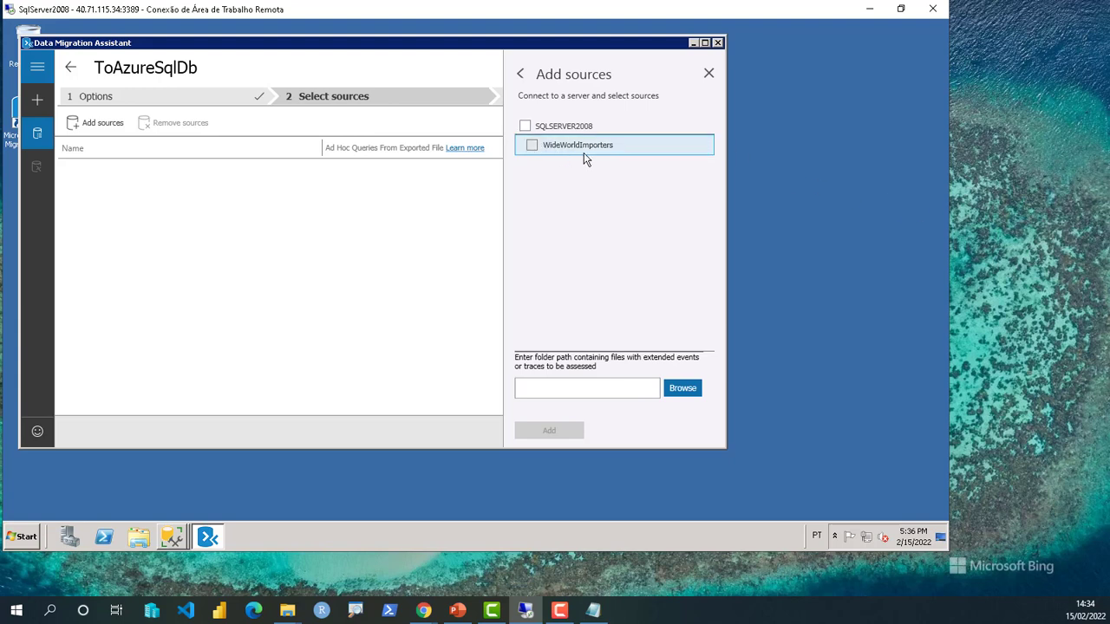
- Add the WideWorldImporters database on SQLSERVER2008 as the assessment source
left_click(533, 149)
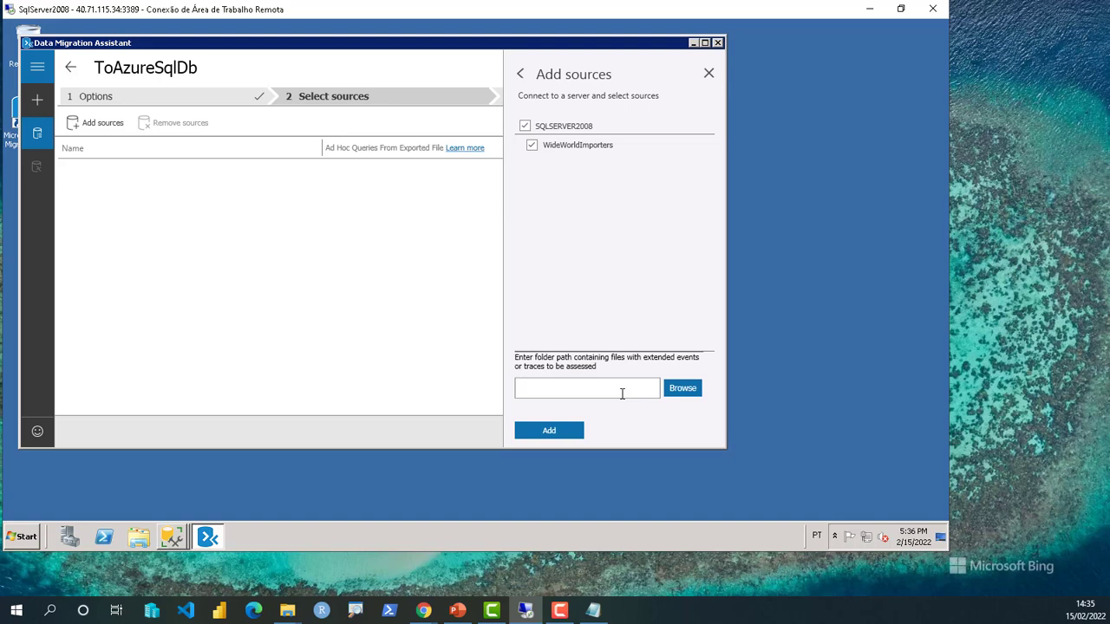
left_click(552, 432)
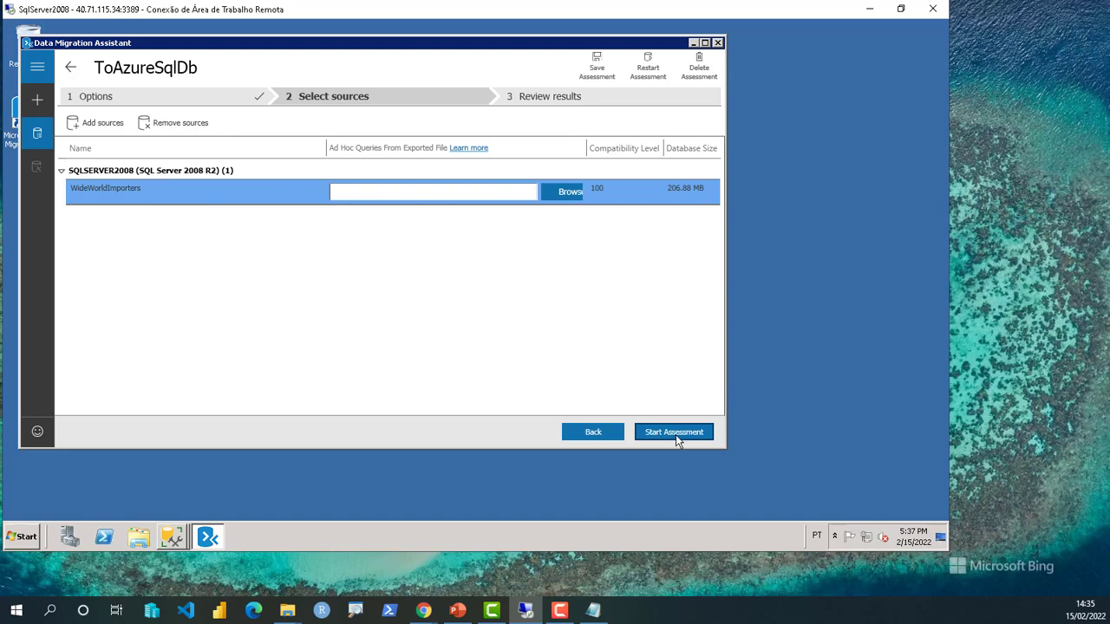
- Check that WideWorldImporters appears under SQLSERVER2008 in the Select sources list
left_click(98, 126)
- Run the assessment and review compatibility issues at levels 120, 140 and 100, all showing none
left_click(674, 432)
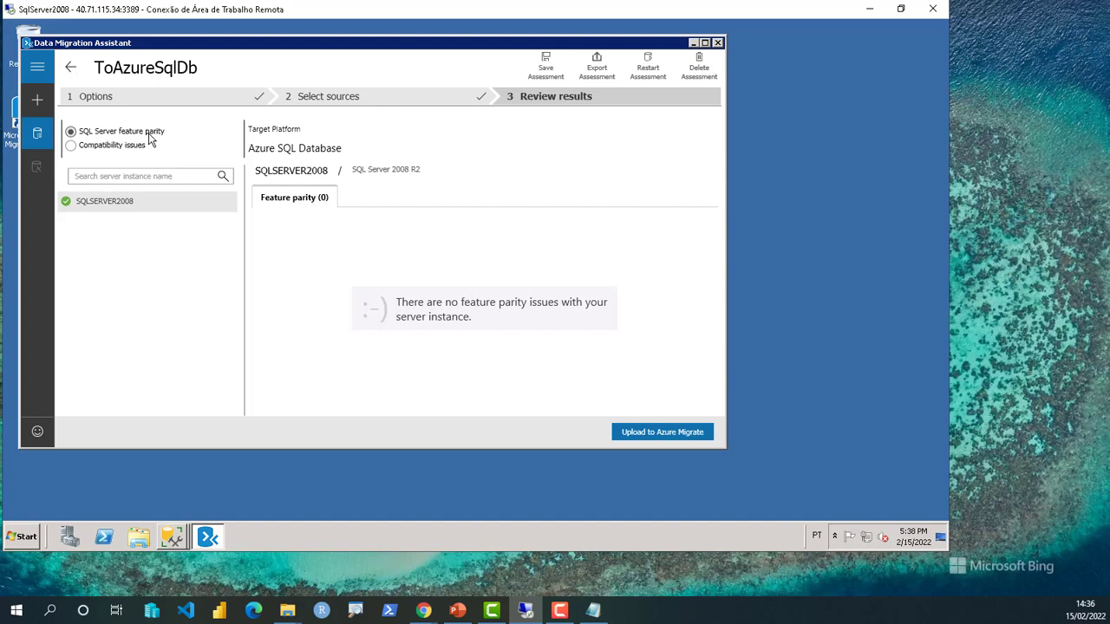
left_click(113, 145)
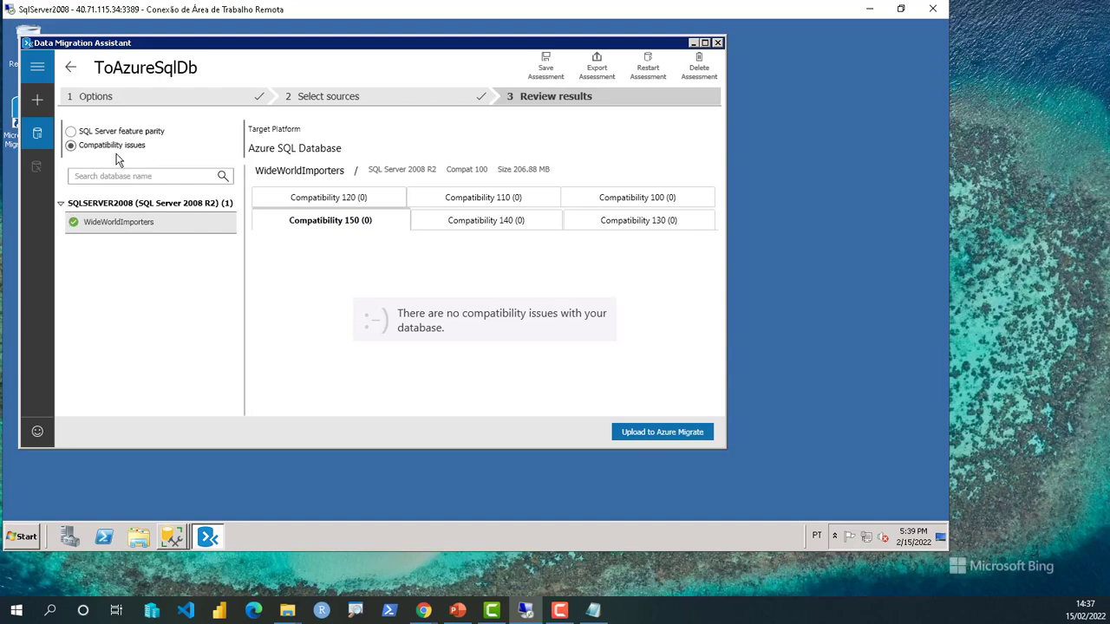
left_click(352, 199)
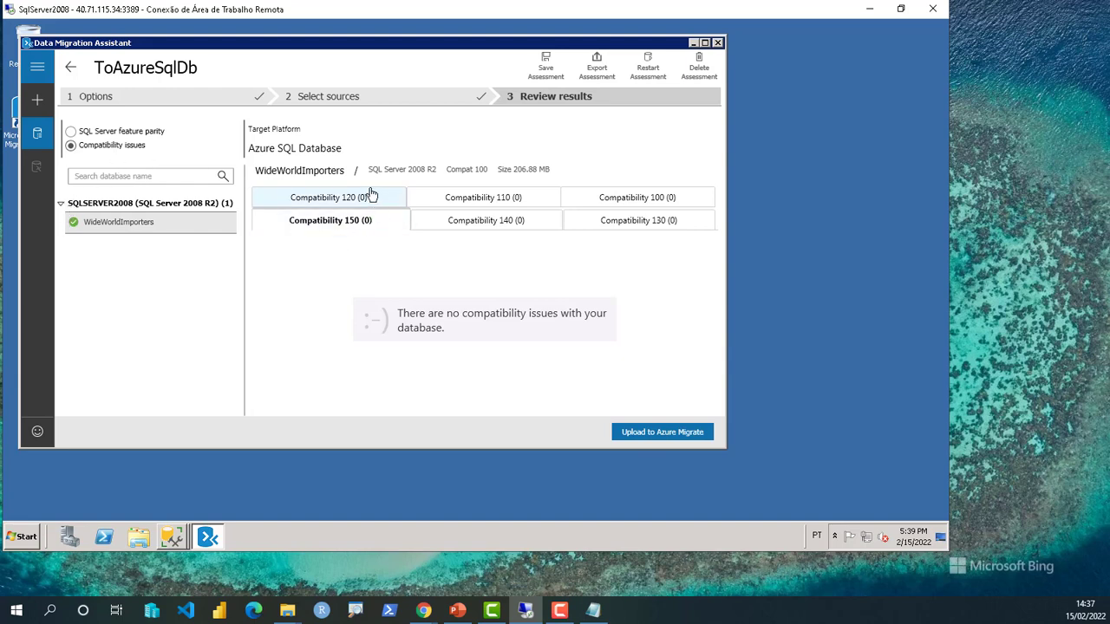
left_click(459, 199)
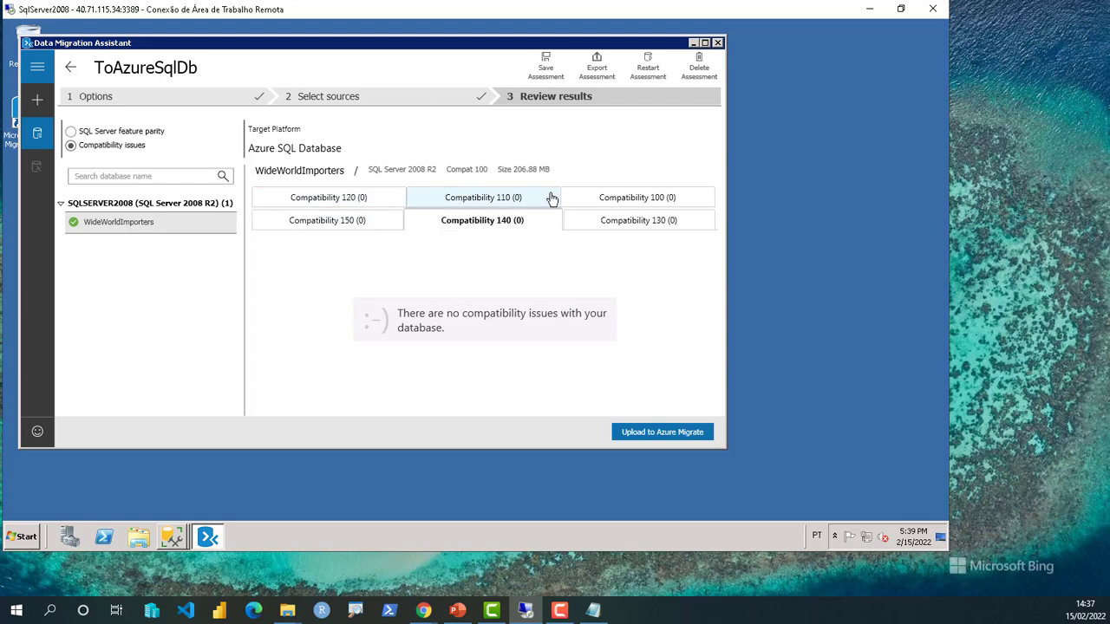
left_click(637, 219)
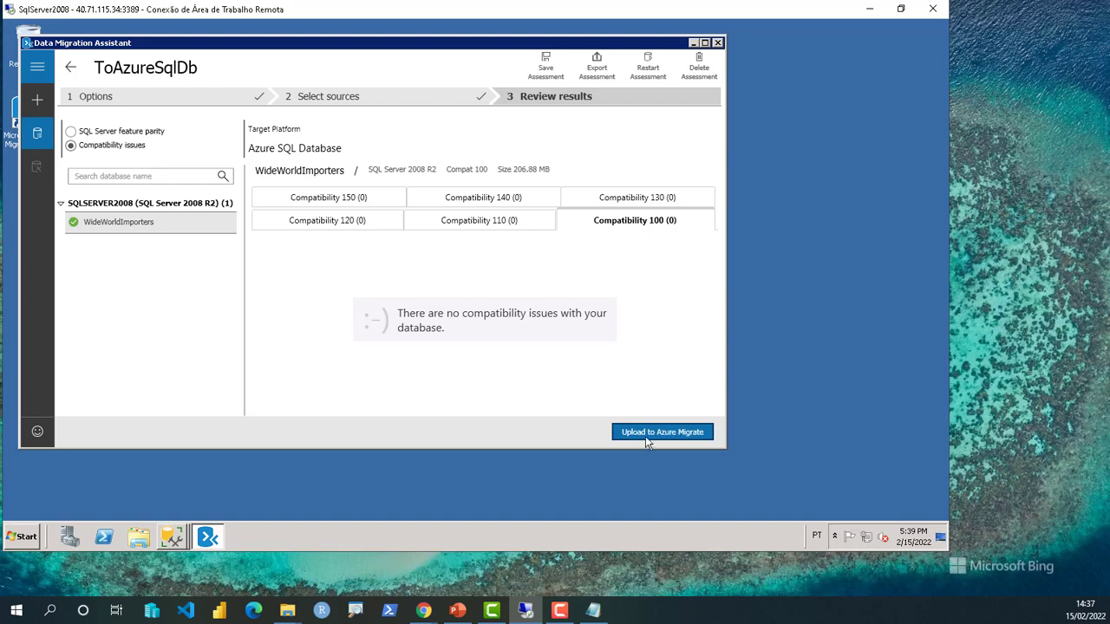
- Begin uploading the assessment to Azure Migrate, connecting with the Azure environment
left_click(673, 433)
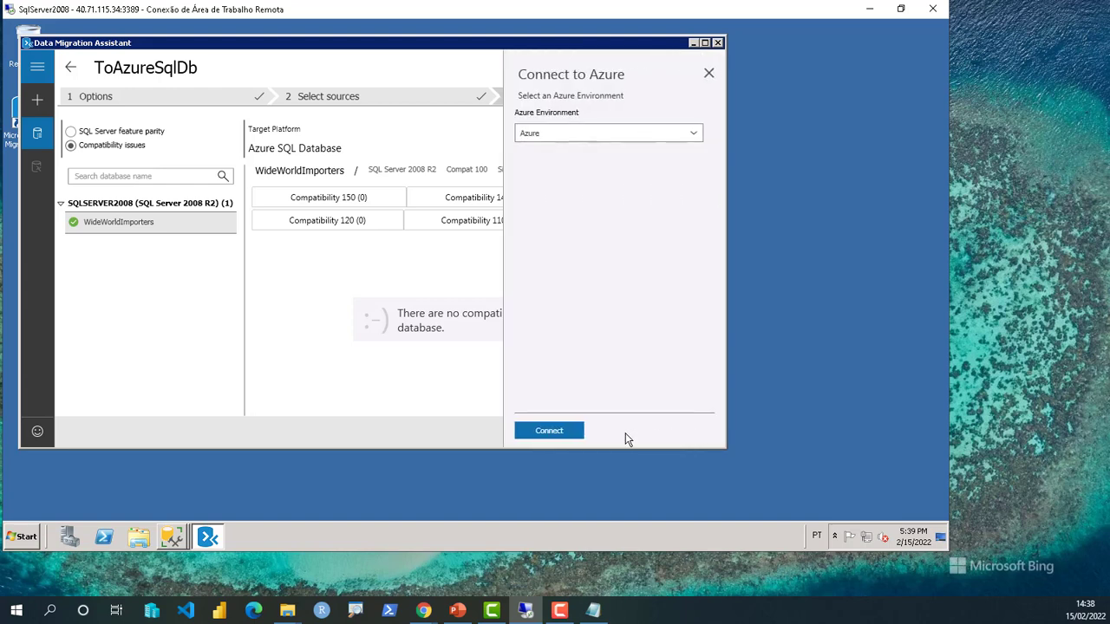
left_click(573, 133)
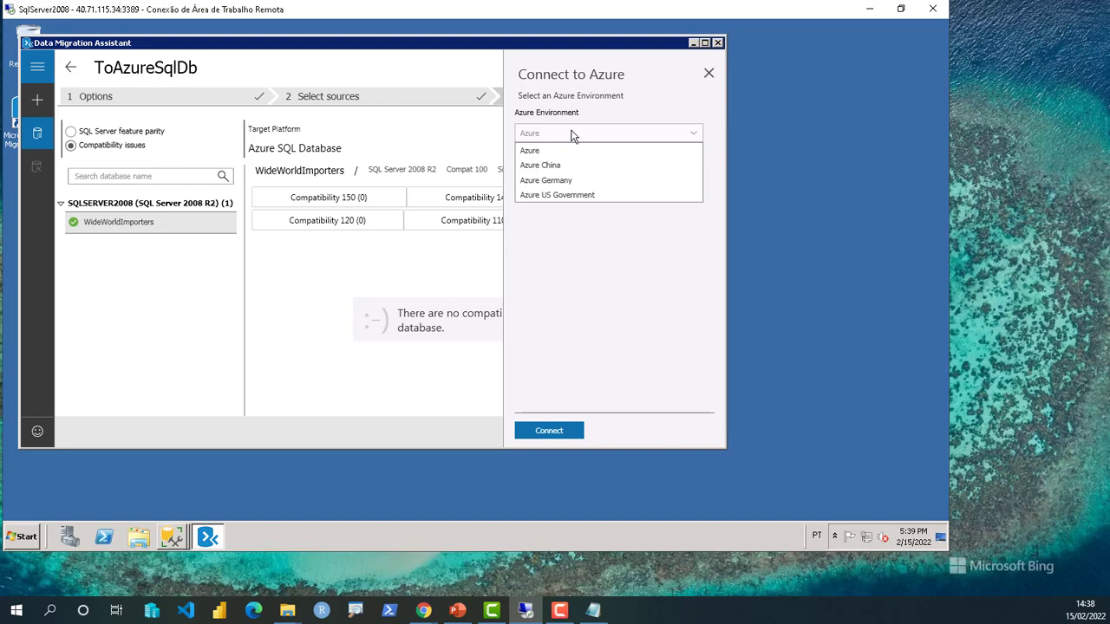
left_click(571, 133)
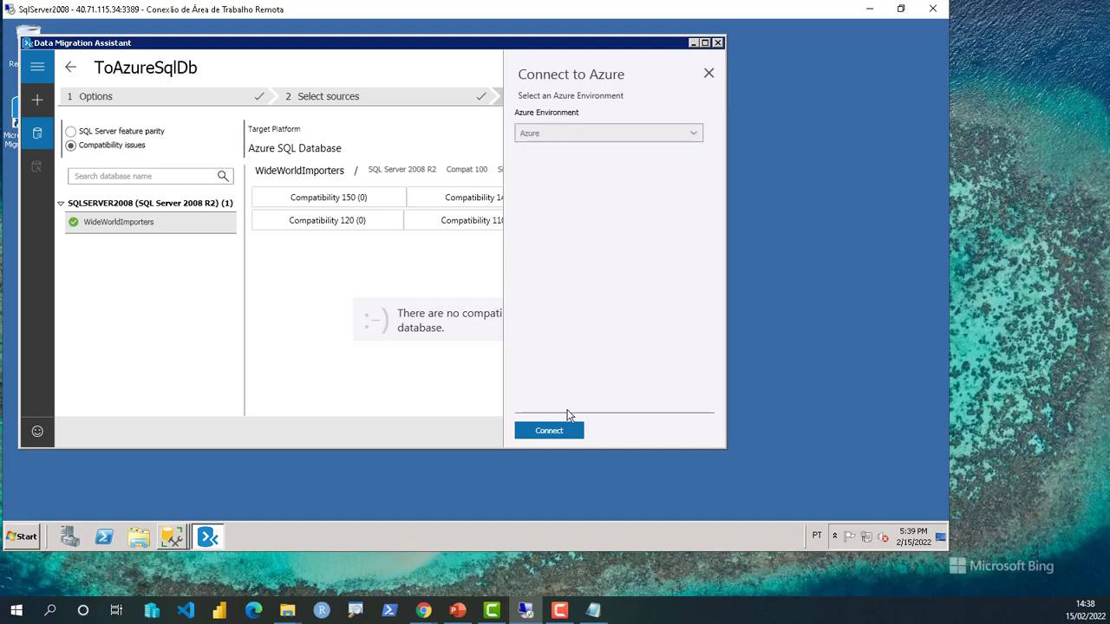
left_click(549, 431)
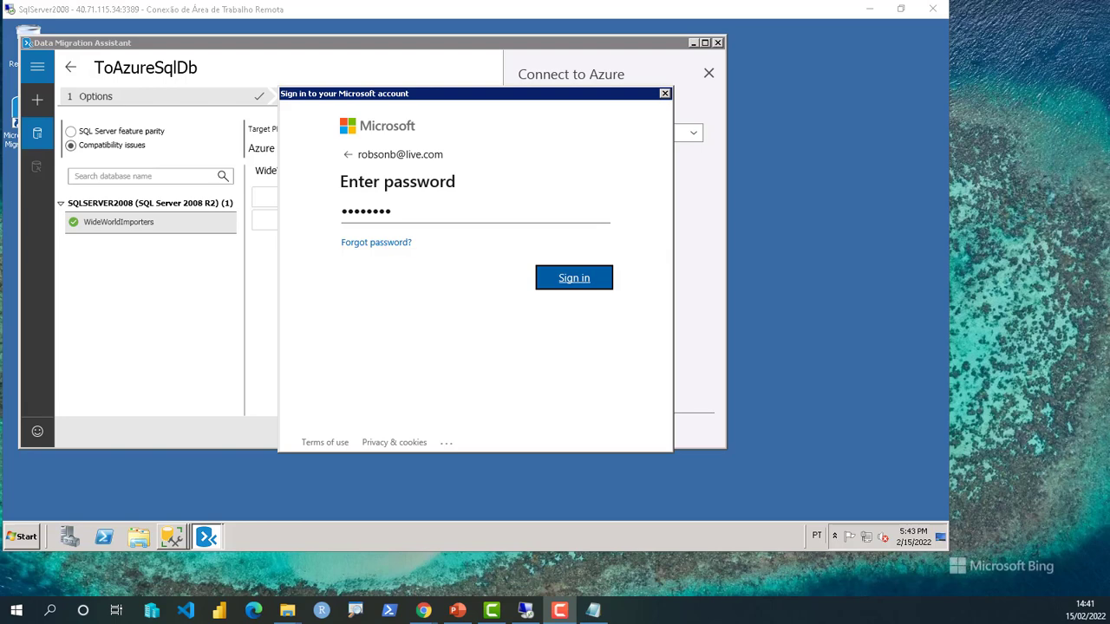
- Sign in and upload to wwi-sql-migrate-rb01 under subscription Azure Pass - MCT 02
key("Return")
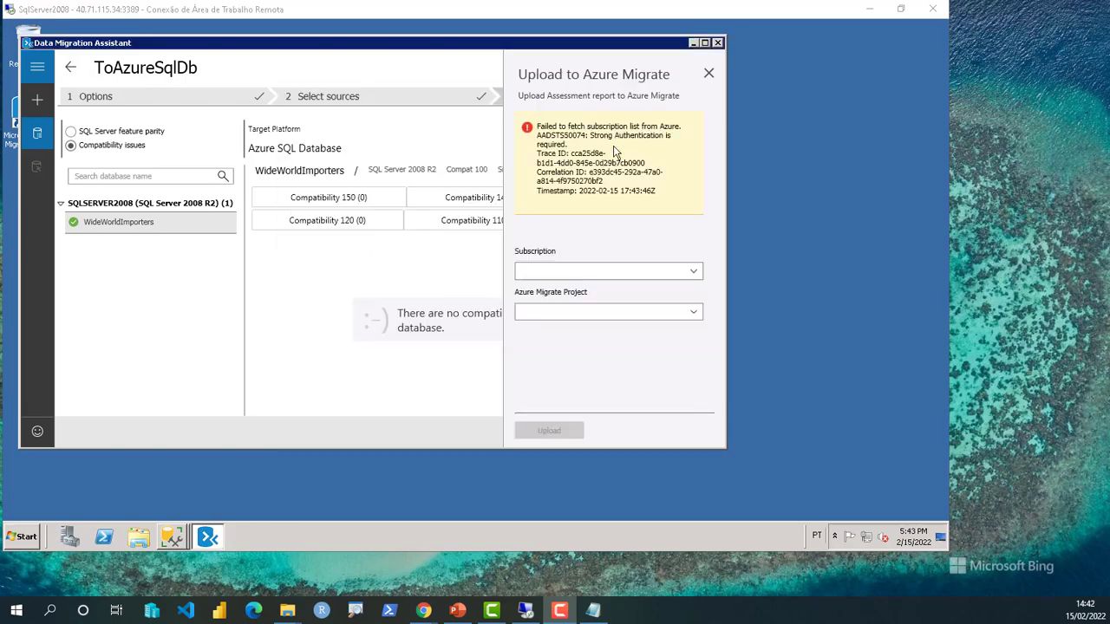
left_click(694, 276)
left_click(694, 275)
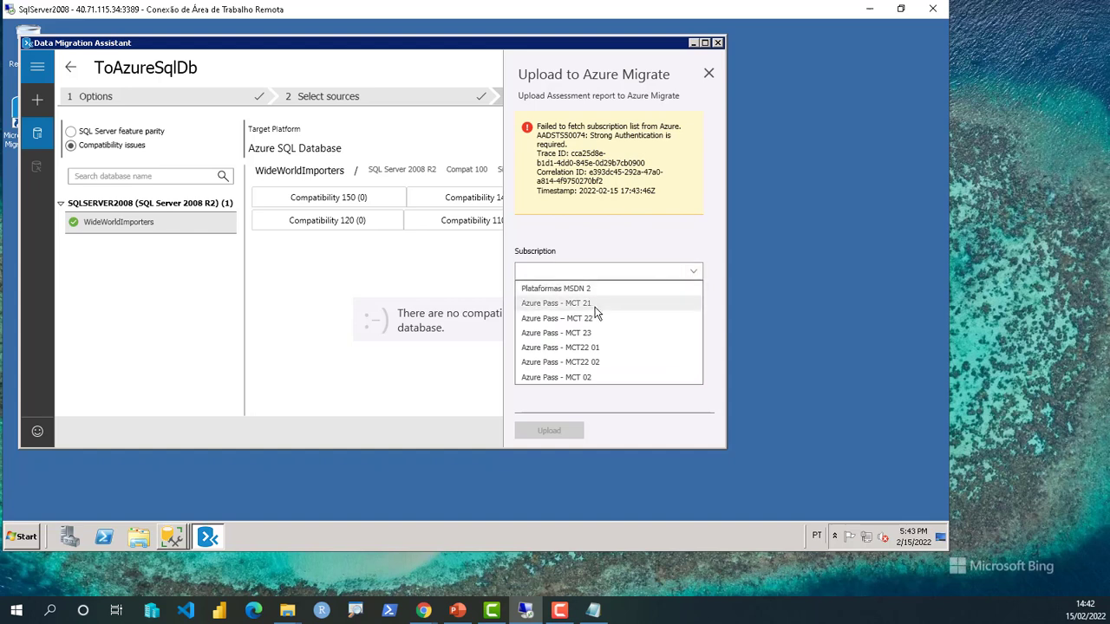
left_click(583, 377)
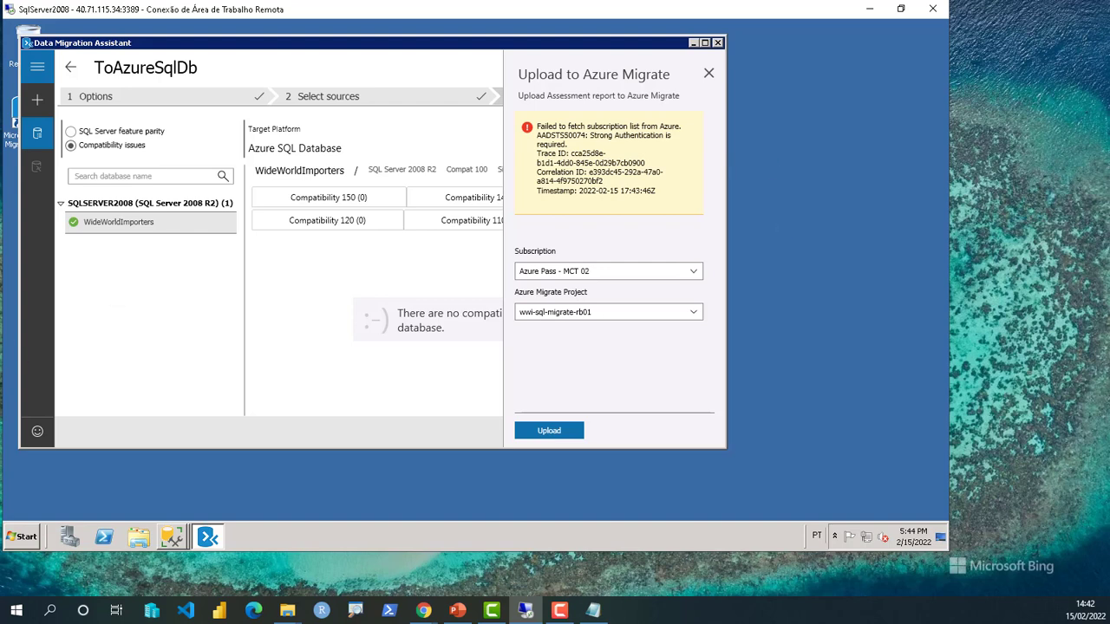
left_click(549, 430)
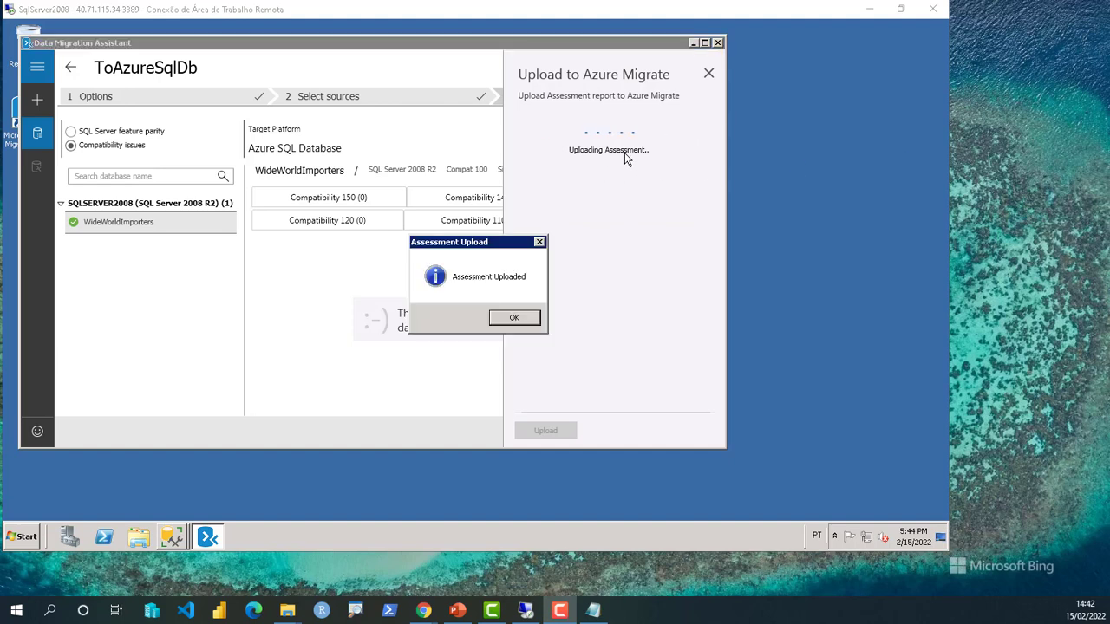
left_click(518, 318)
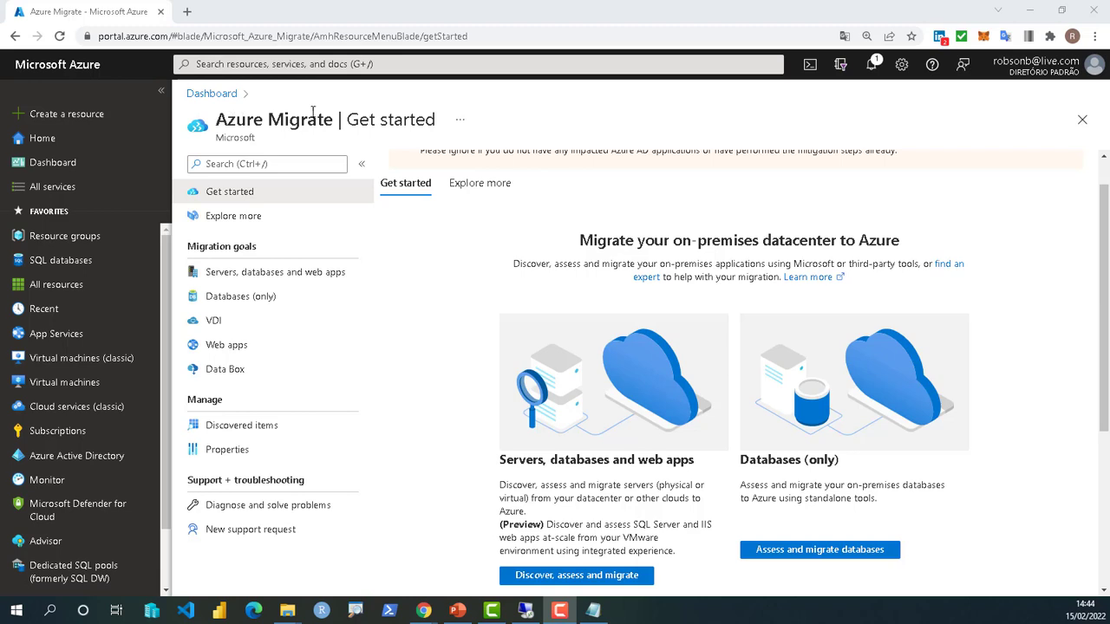
- Open Azure Migrate's 'Assess and migrate databases' view showing 1 assessed database
scroll(873, 345, "down", 1)
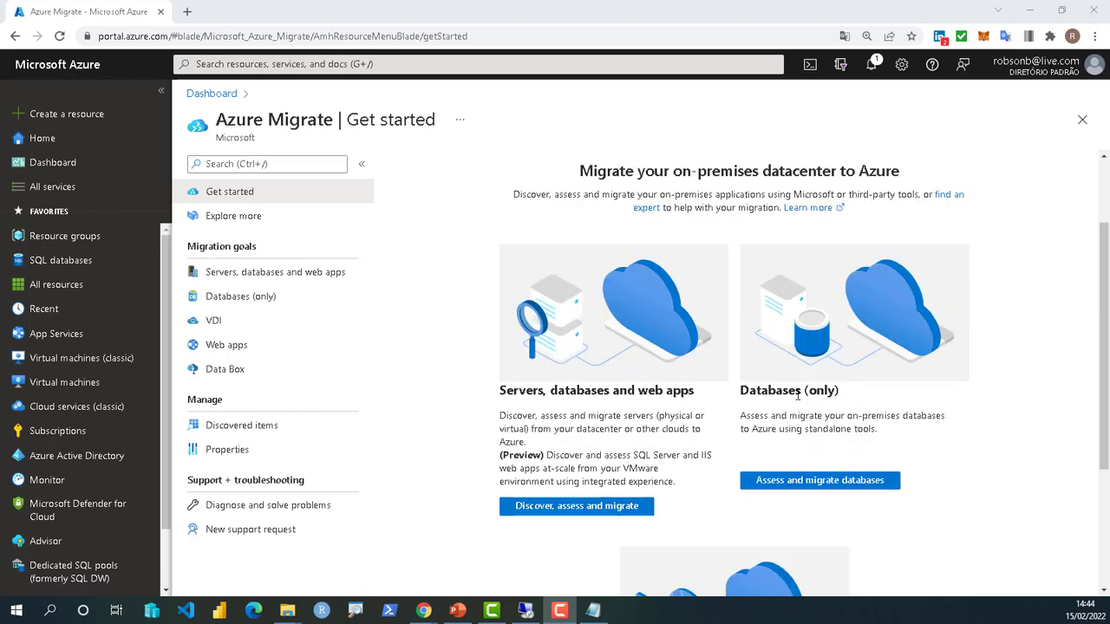
left_click(820, 489)
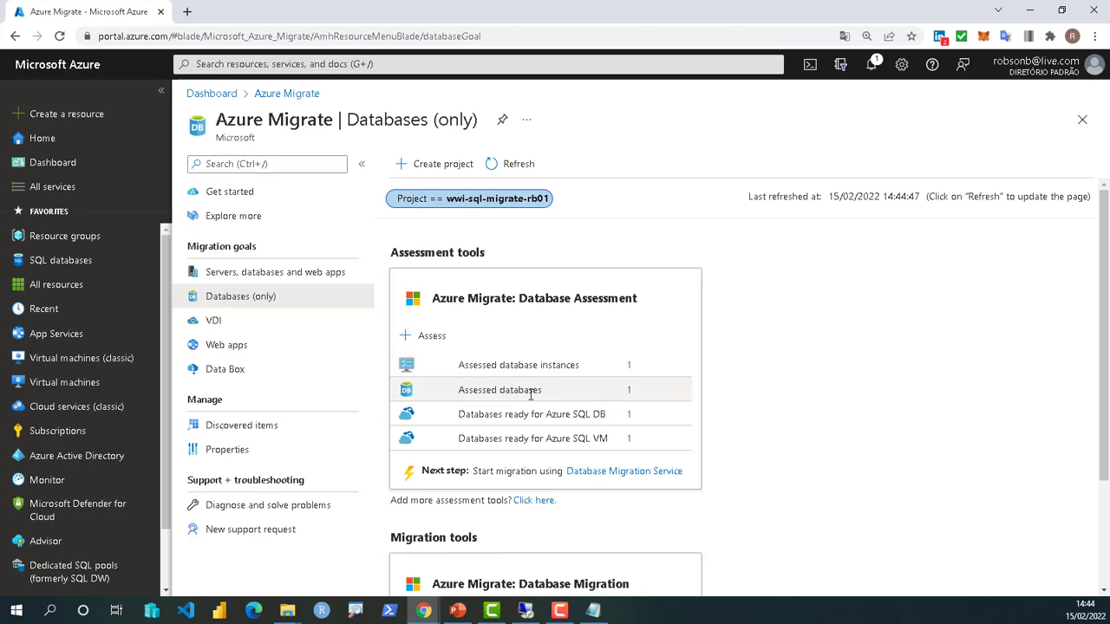
left_click_drag(459, 390, 497, 390)
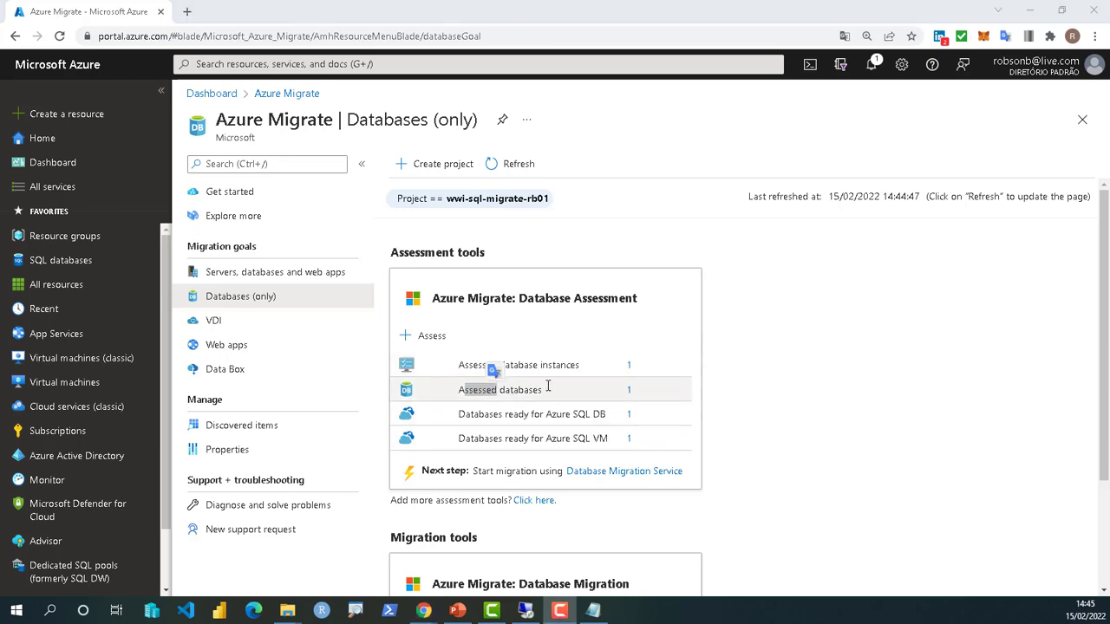
- List the assessed databases and resize the Ready for Azure SQL DB/VM columns so their headings read fully
left_click(630, 391)
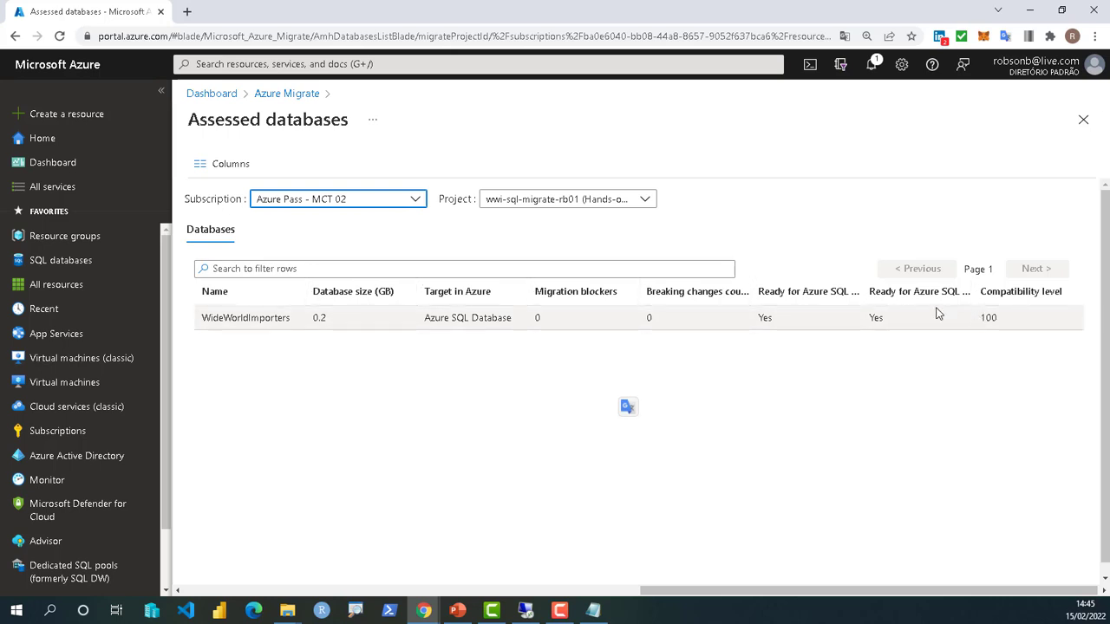
left_click_drag(969, 289, 1014, 295)
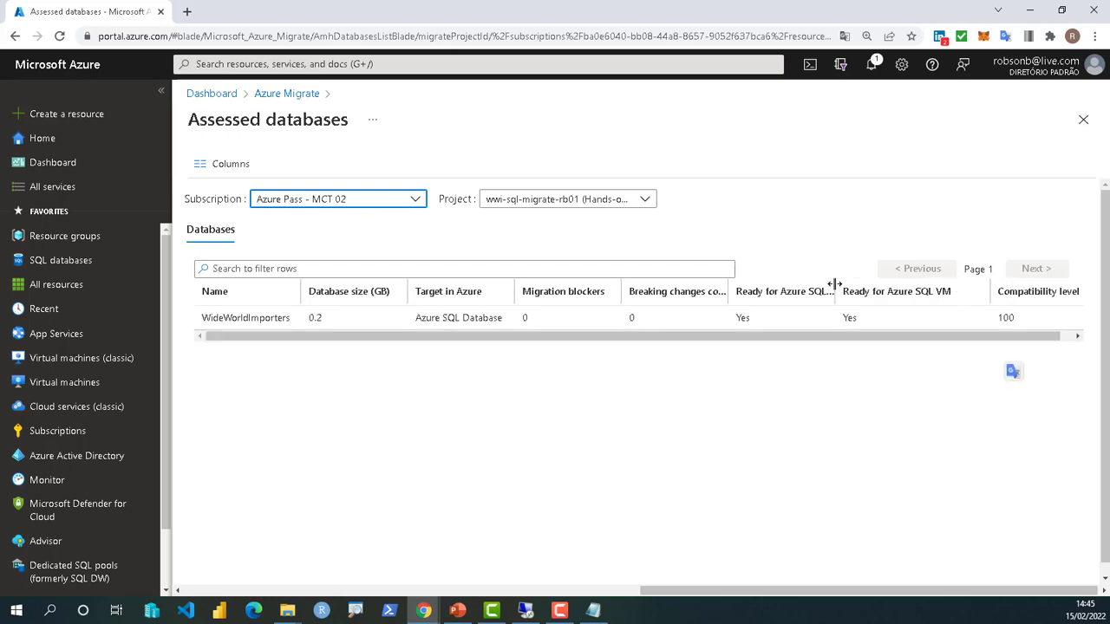
left_click_drag(886, 292, 908, 294)
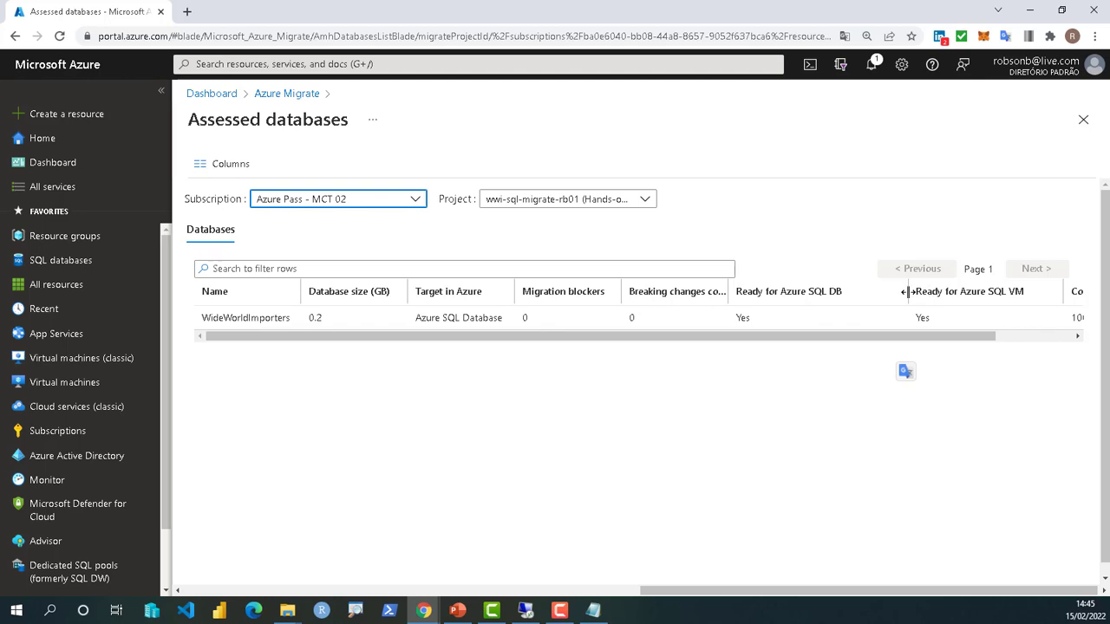
left_click_drag(908, 293, 853, 292)
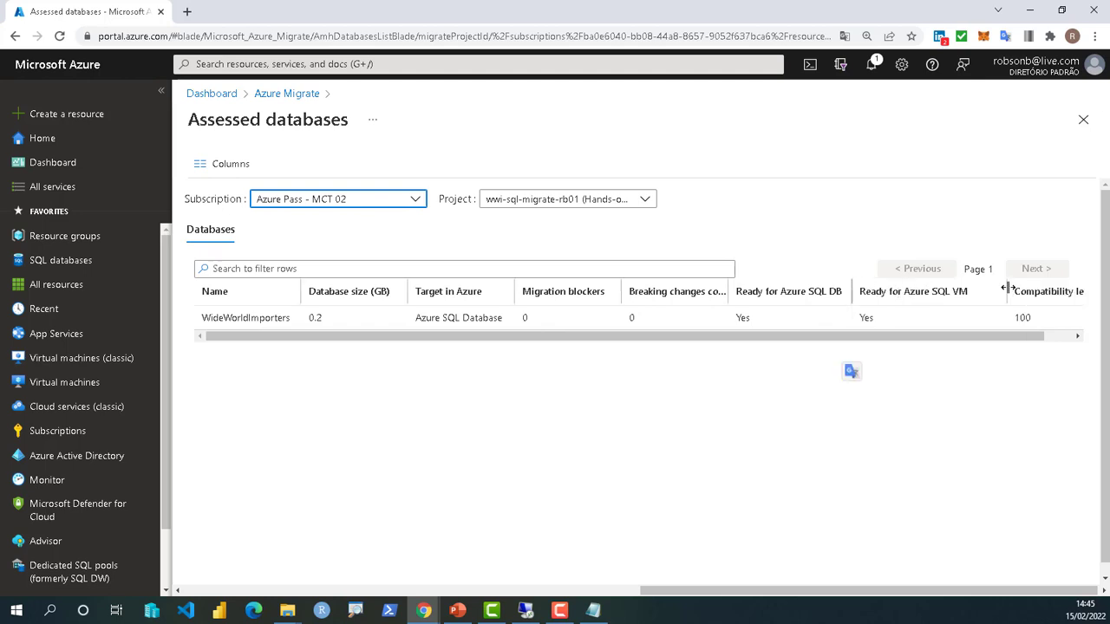
left_click_drag(1007, 288, 976, 291)
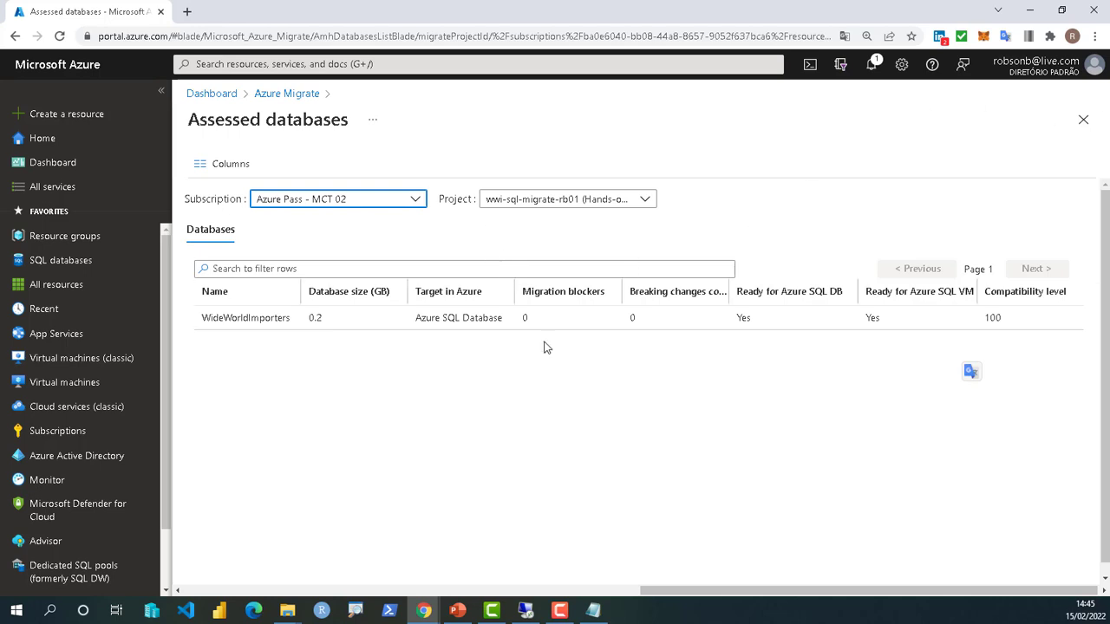
- Return to the Data Migration Assistant window and start a new Assessment project, SQL Server to Azure SQL Database
left_click(528, 611)
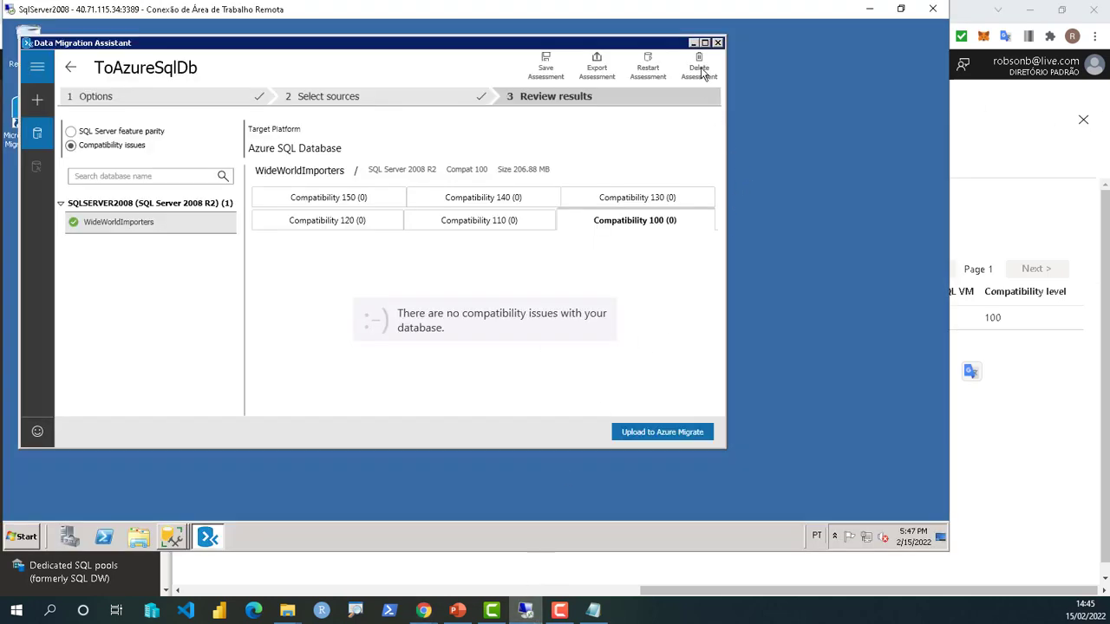
left_click_drag(198, 45, 311, 35)
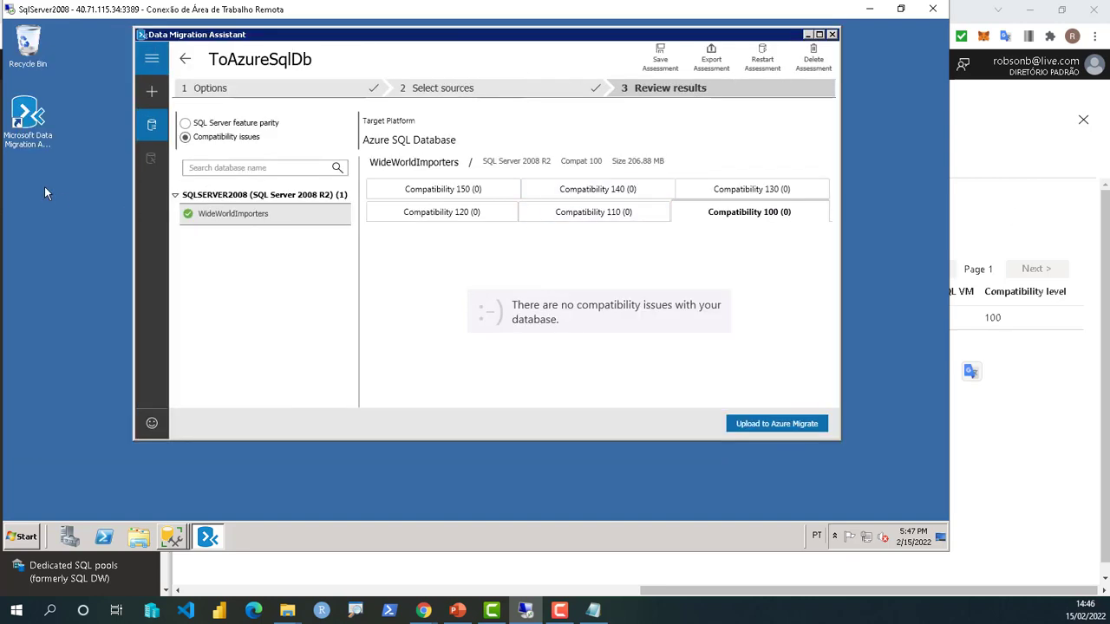
left_click(151, 93)
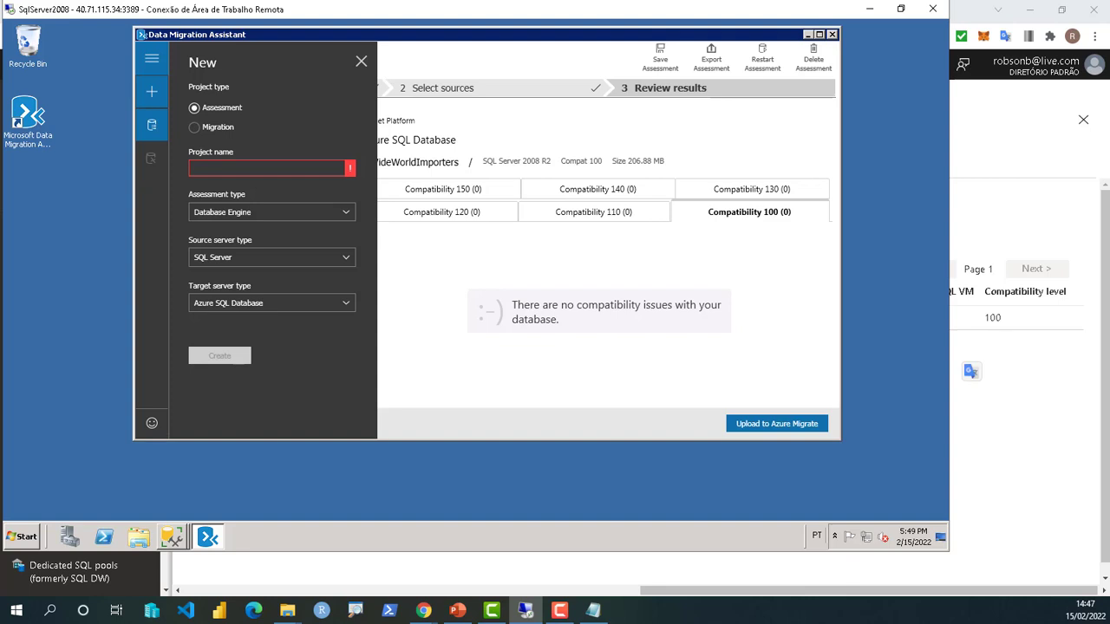
- Create assessment project 'ToSqlMi' with Azure SQL Database Managed Instance as the target server type
key("alt+Tab")
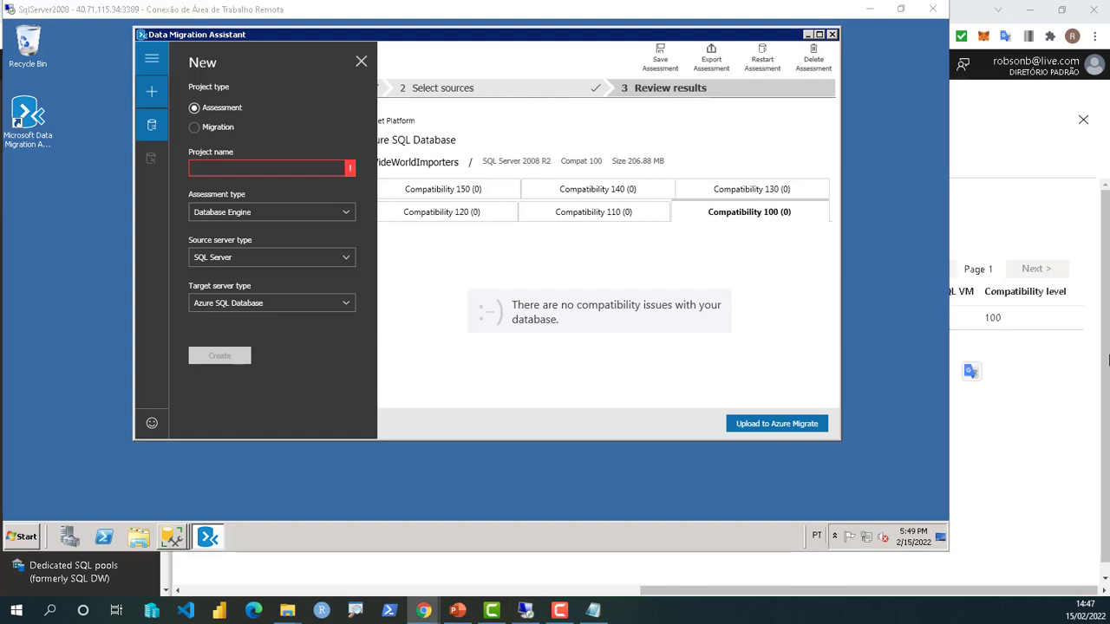
left_click(230, 167)
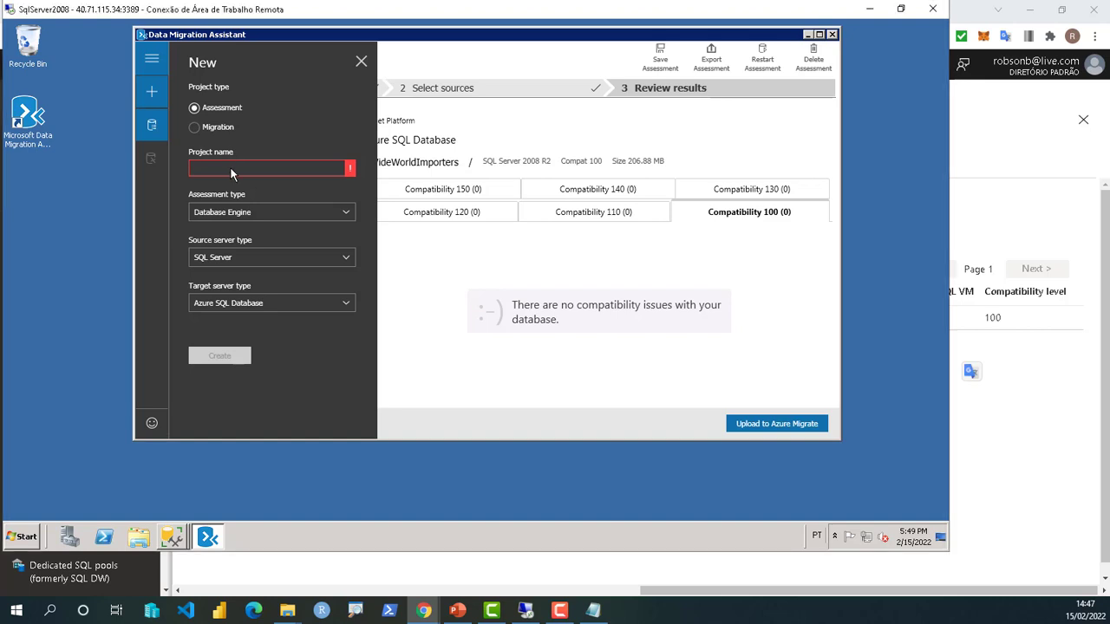
type("ToSqlMi")
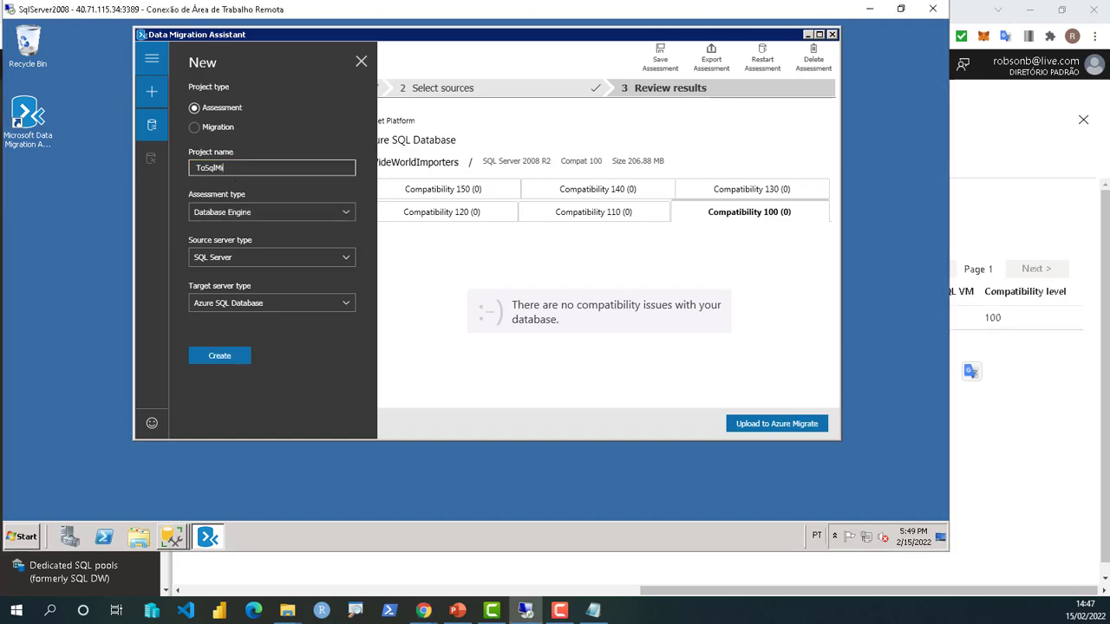
left_click(264, 305)
left_click(269, 335)
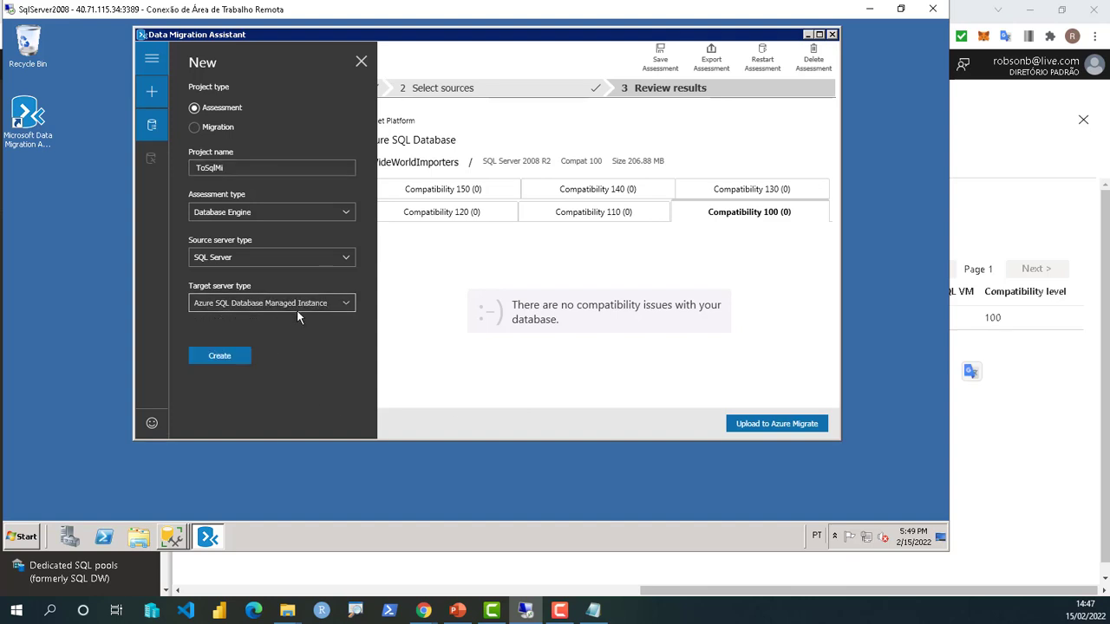
left_click(220, 356)
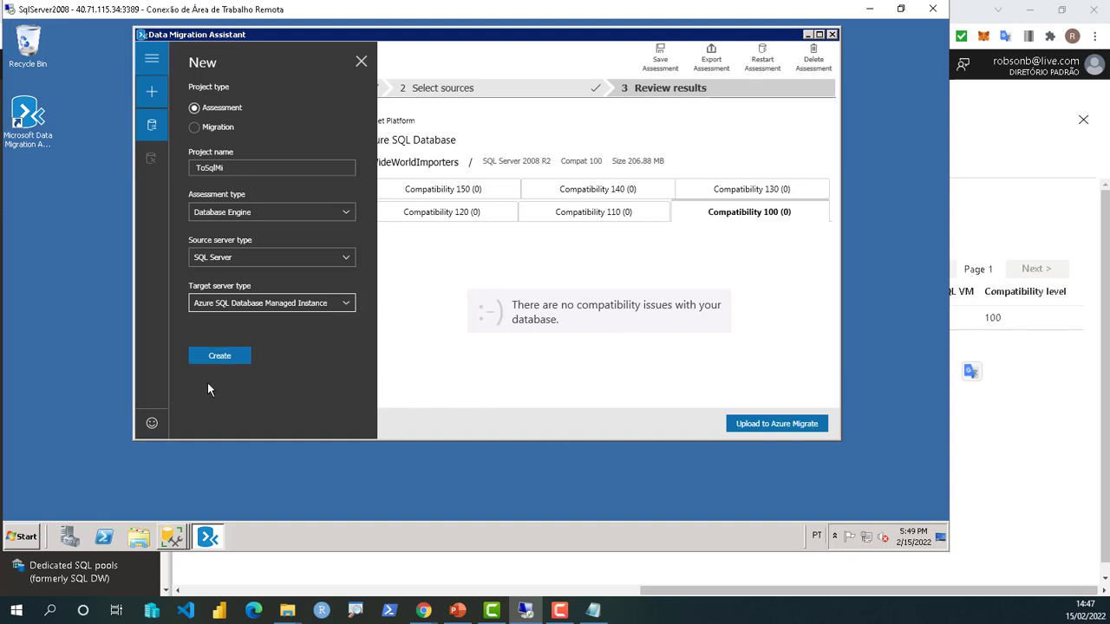
left_click(227, 356)
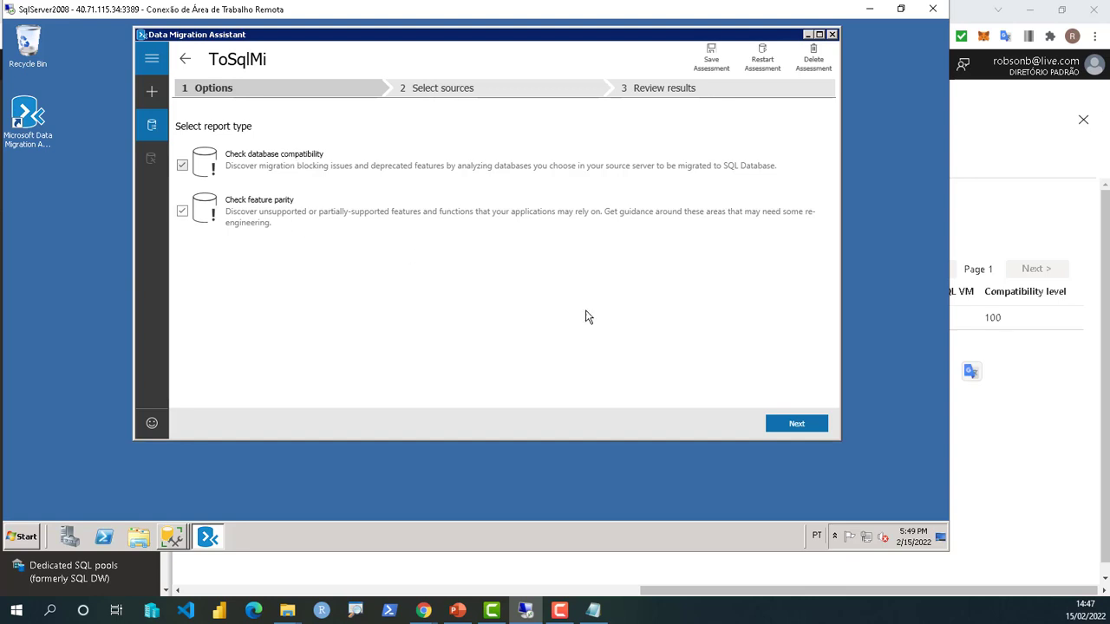
- Proceed to source selection, re-enter the SQLSERVER2008 login password and attempt to connect
left_click(810, 428)
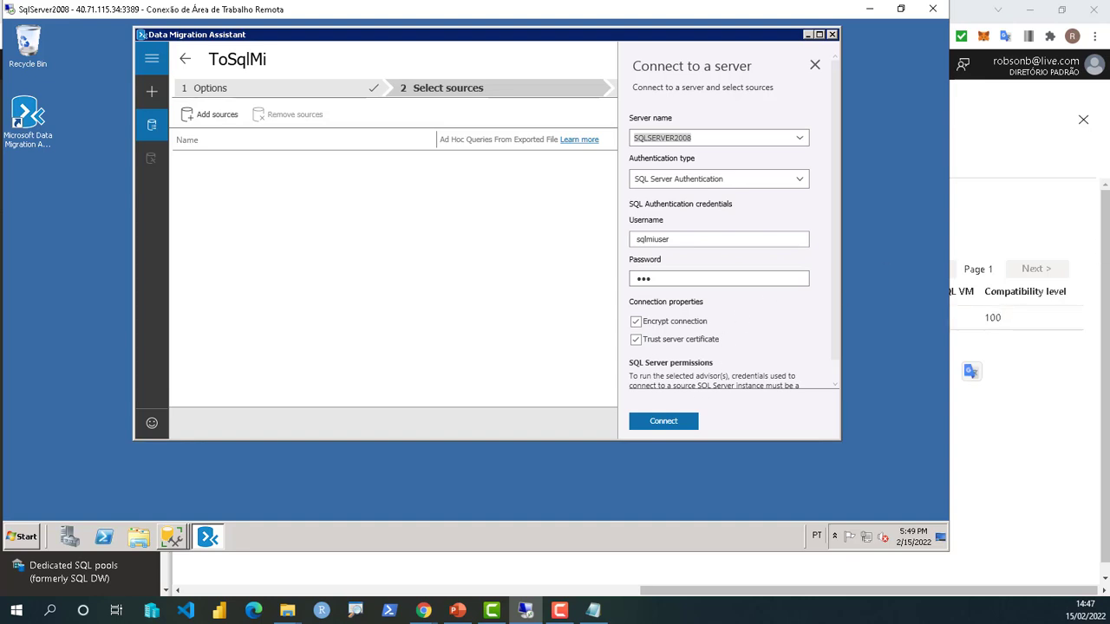
left_click(660, 278)
key("ctrl+a")
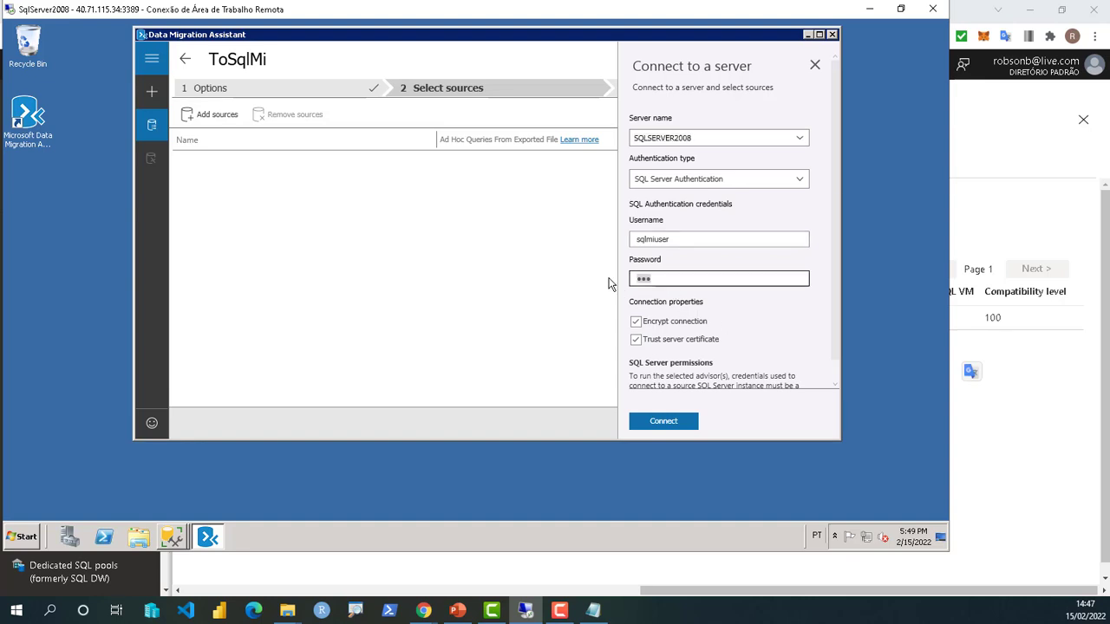
type("•••••••••••••••••••")
left_click(670, 423)
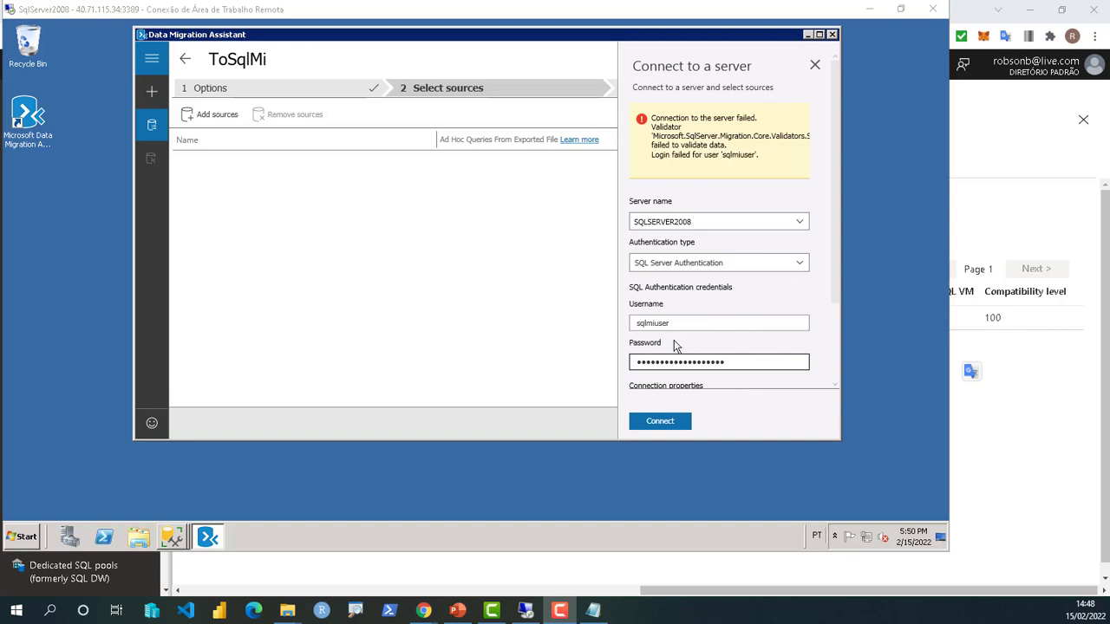
- Retype the password, connect, and add WideWorldImporters from SQLSERVER2008 as the assessment source
left_click(738, 366)
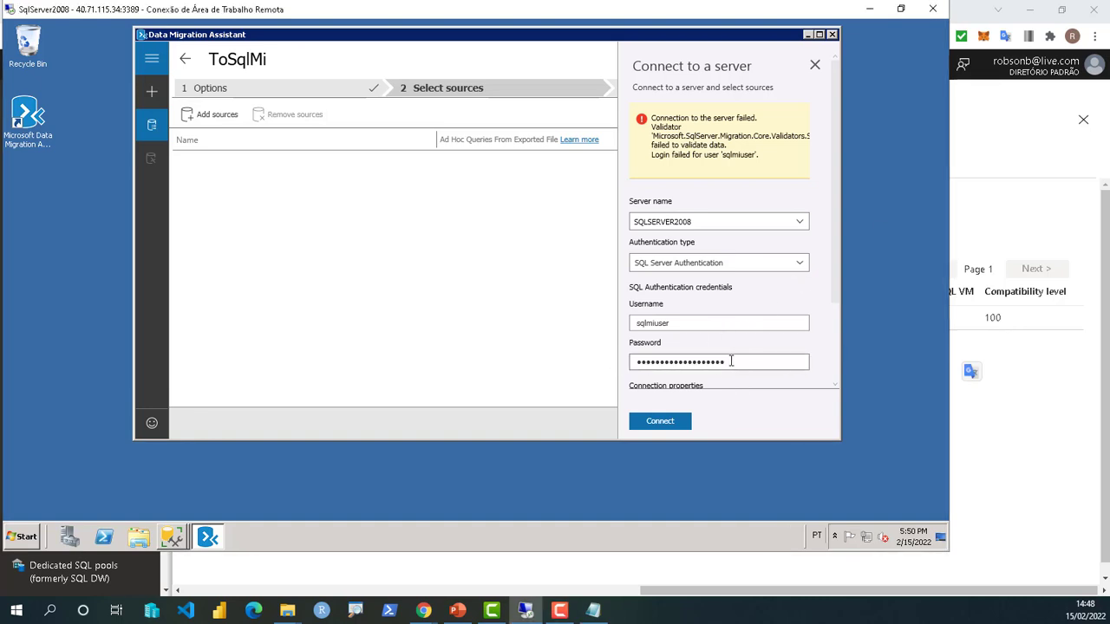
left_click_drag(731, 361, 614, 362)
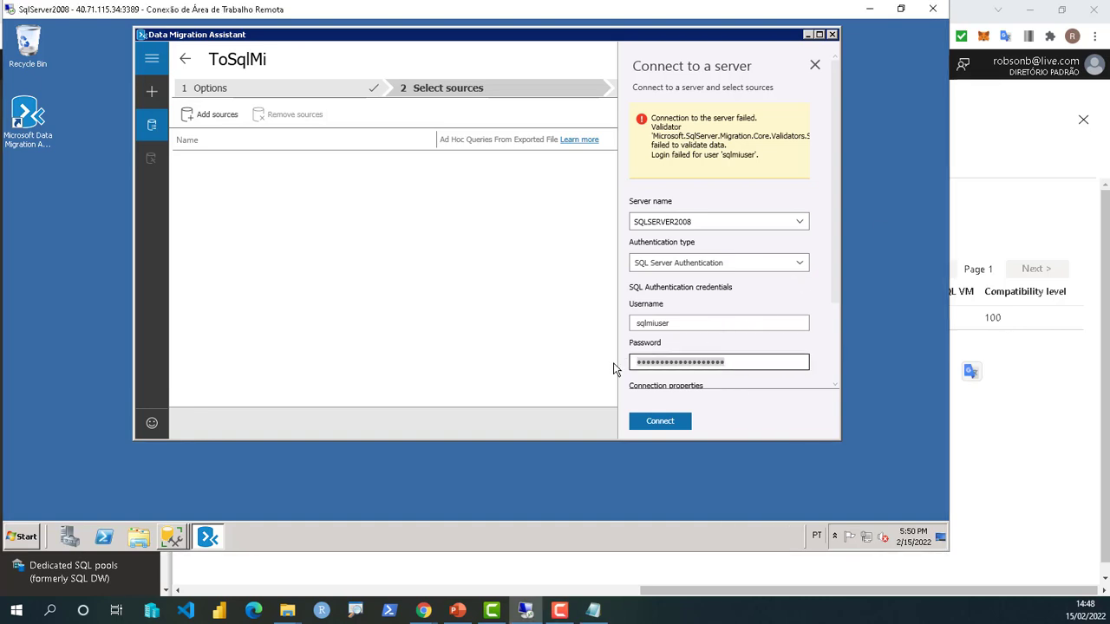
type("Pa$$w0rd")
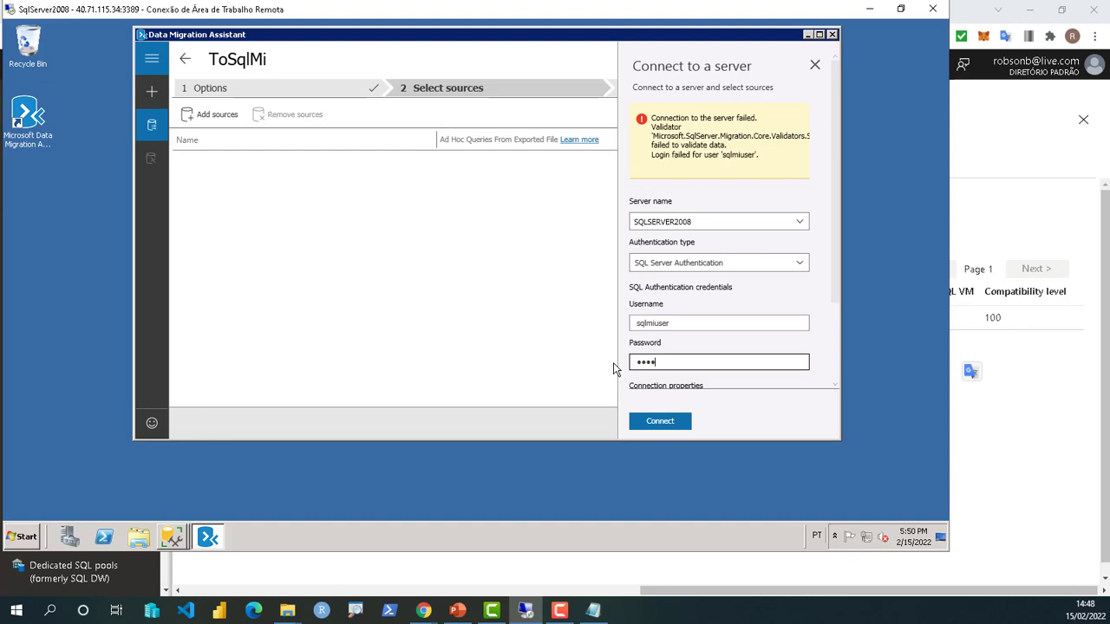
type("•••••••••••")
left_click(666, 422)
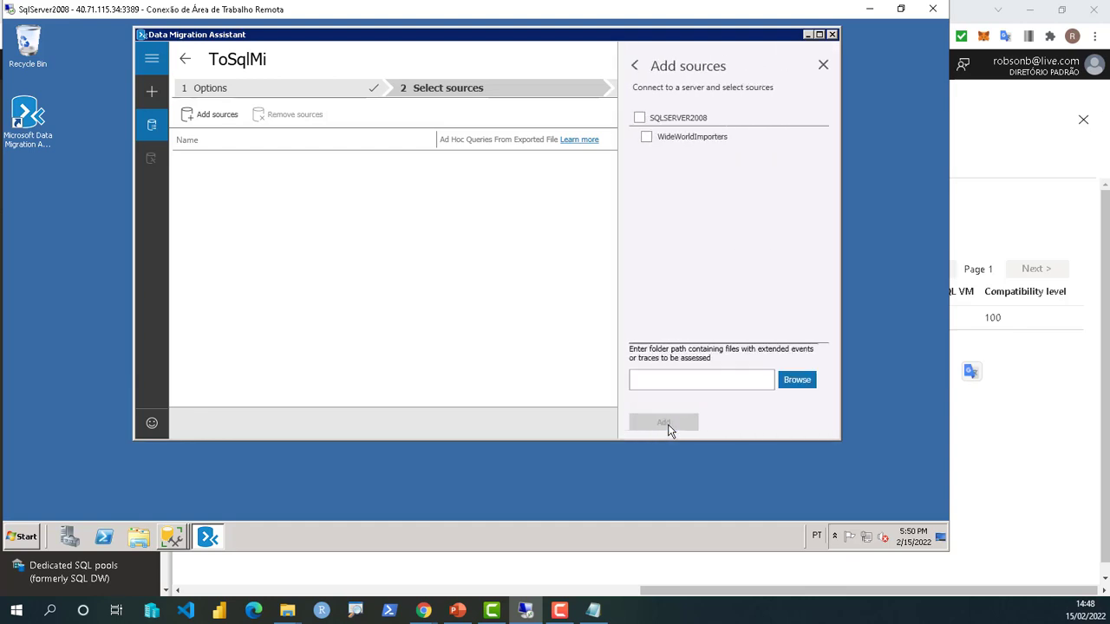
left_click(646, 137)
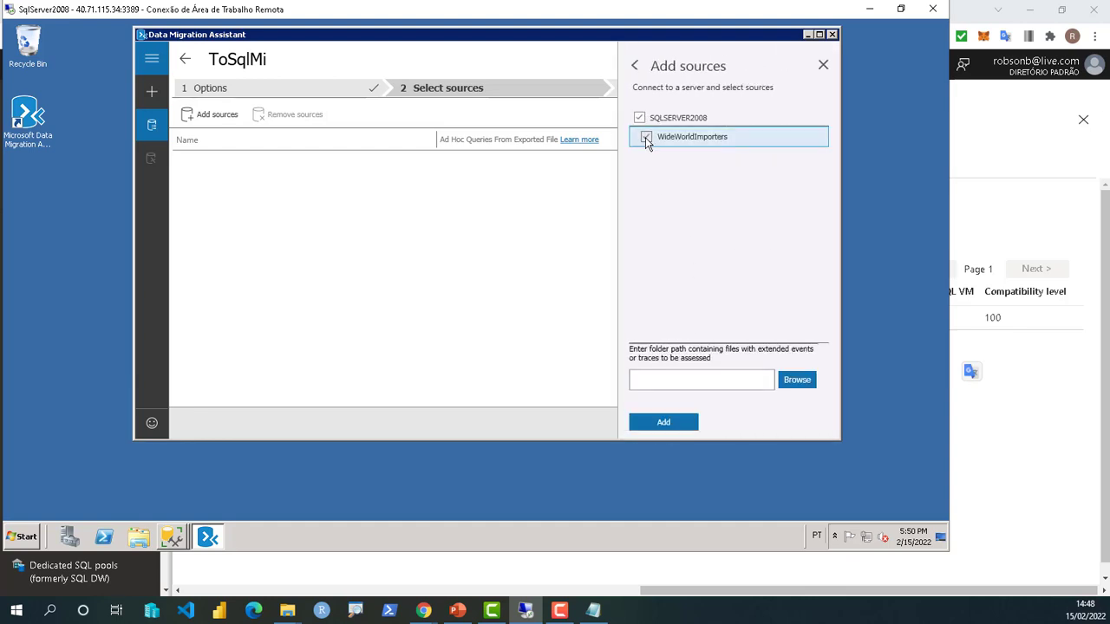
left_click(682, 424)
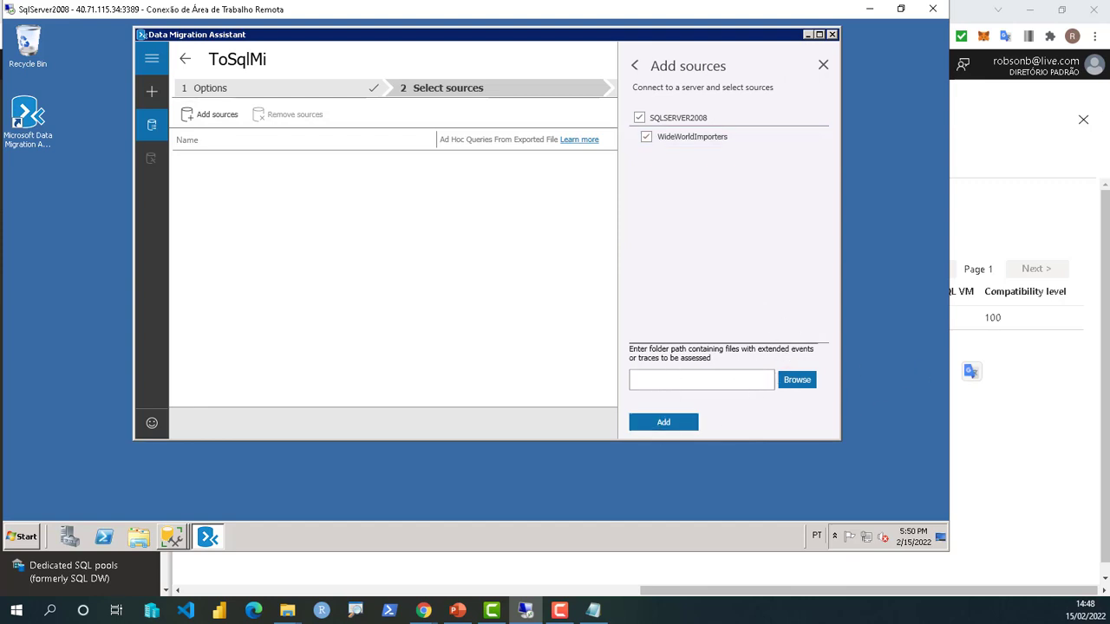
left_click(664, 424)
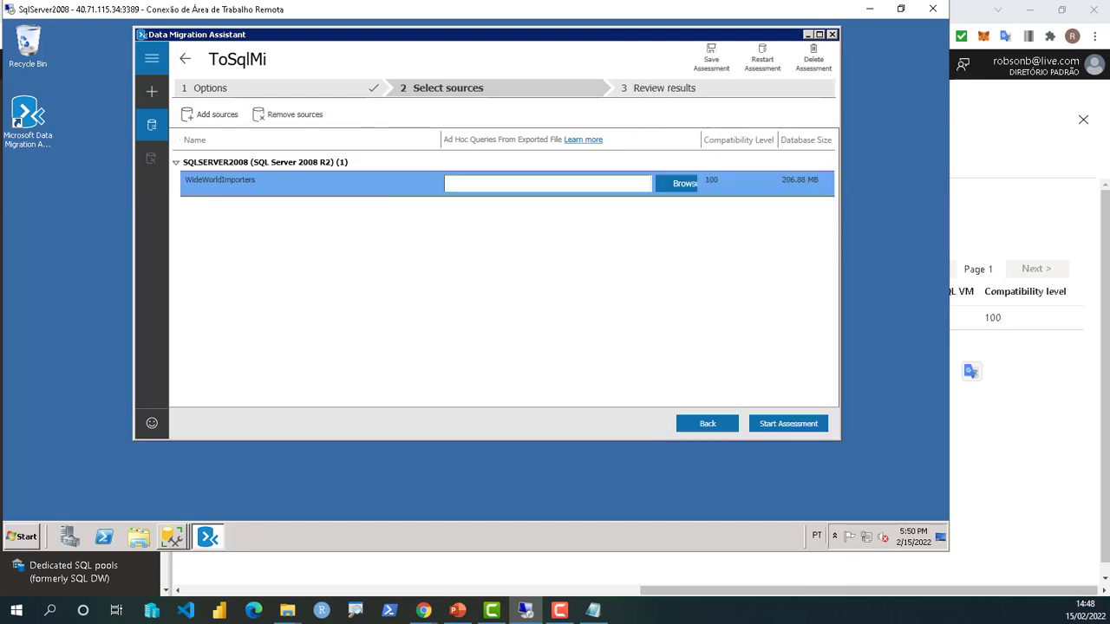
- Run the assessment and view WideWorldImporters' compatibility issues, showing none at levels 100 through 150
left_click(789, 425)
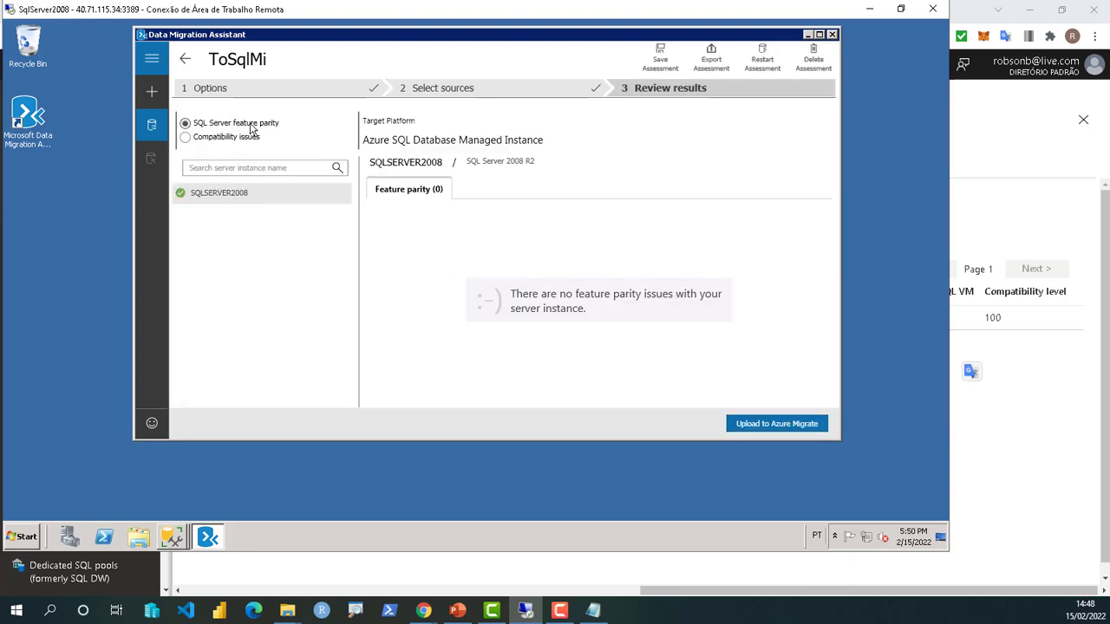
left_click(203, 141)
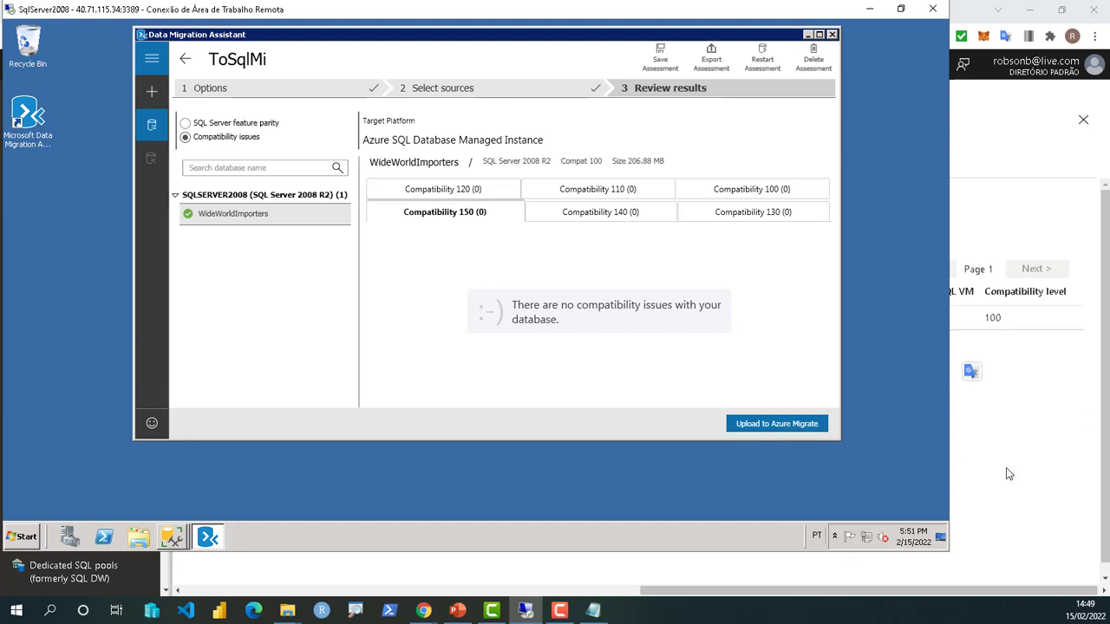
- Upload the ToSqlMi assessment to Azure Migrate with the signed-in account and subscription Azure Pass - MCT 02
left_click(791, 424)
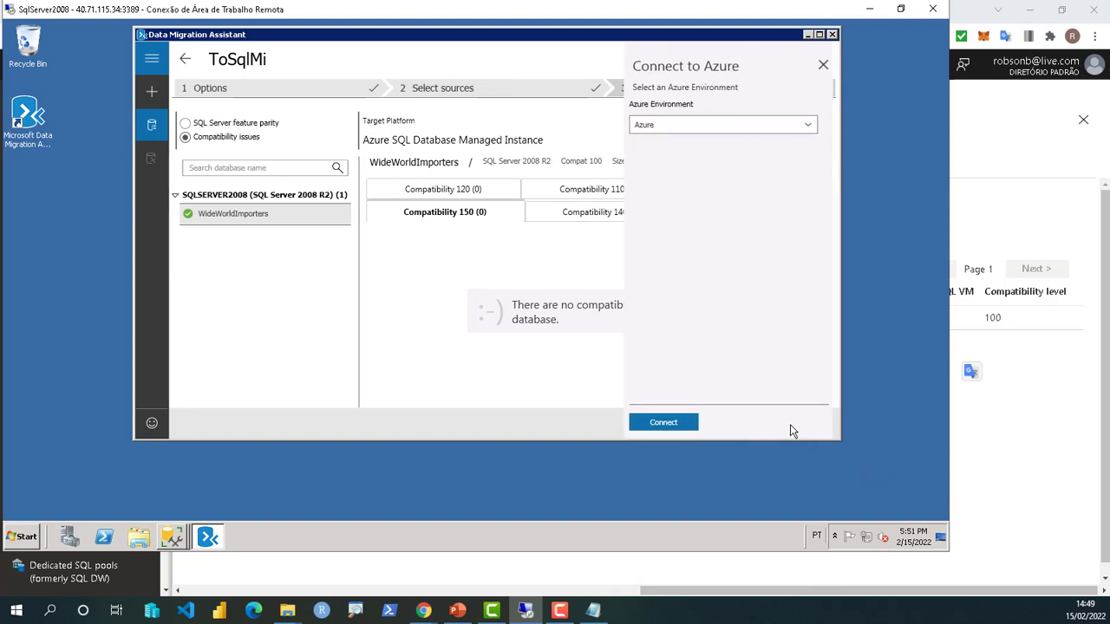
left_click(661, 423)
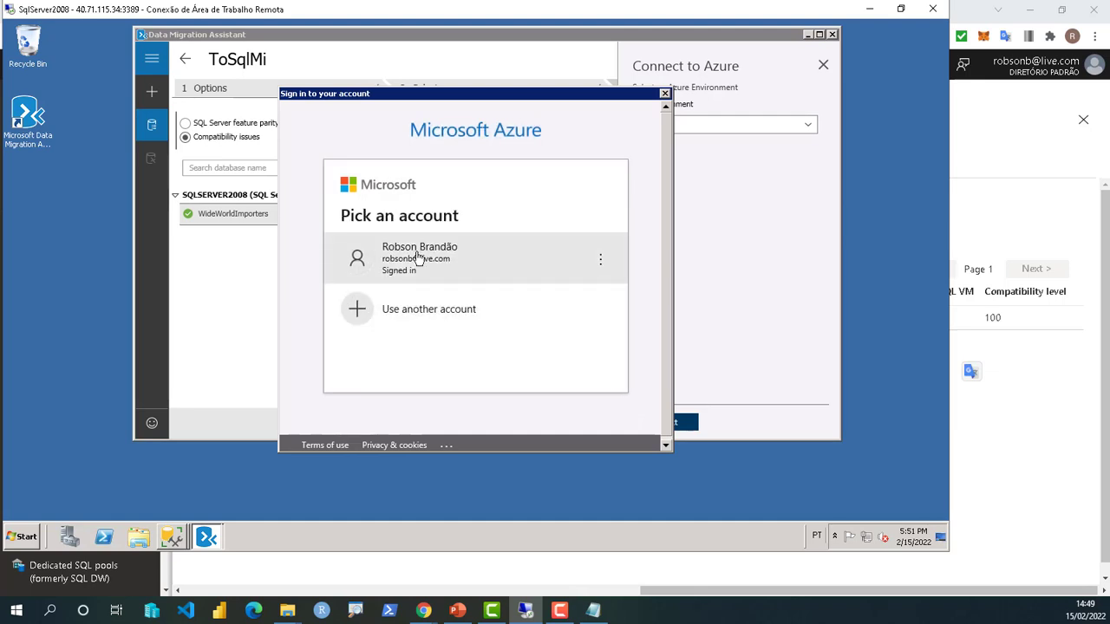
left_click(418, 258)
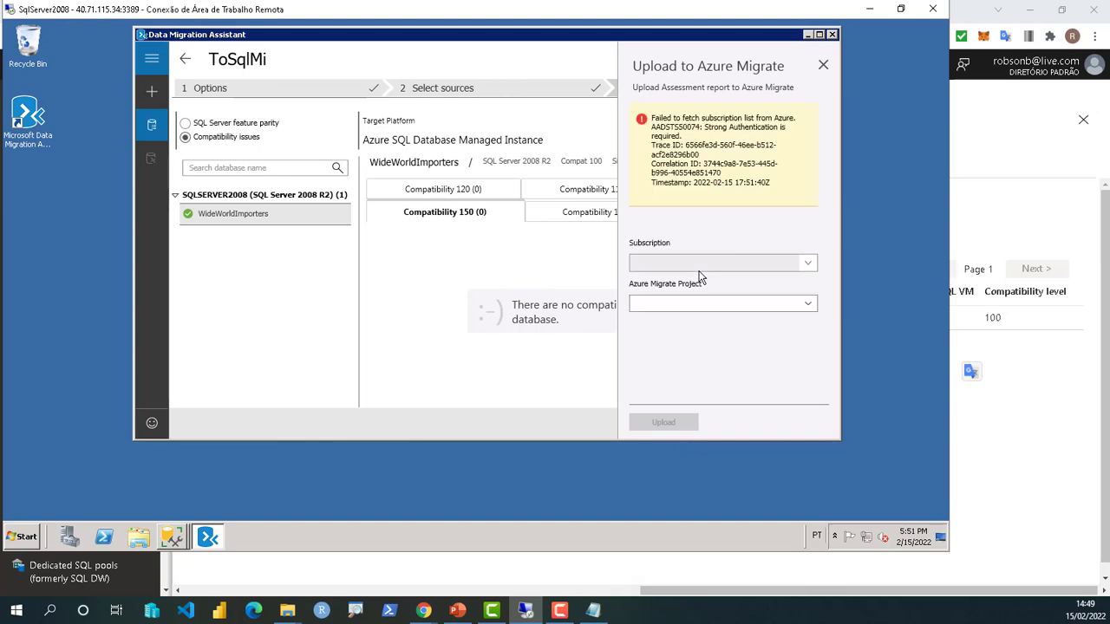
left_click(807, 267)
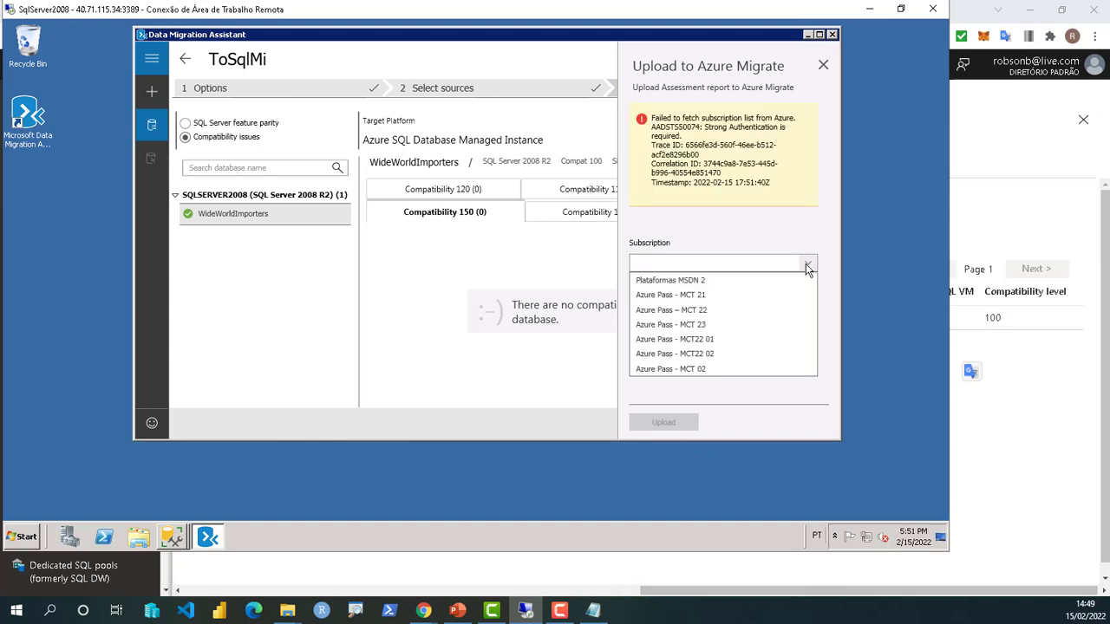
left_click(697, 368)
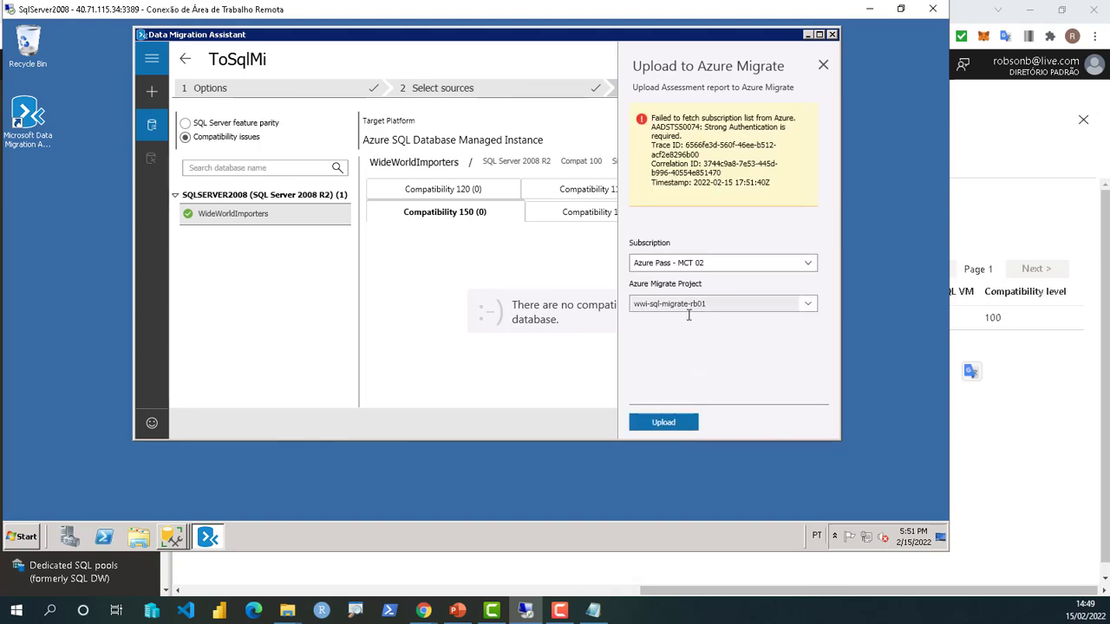
left_click(665, 424)
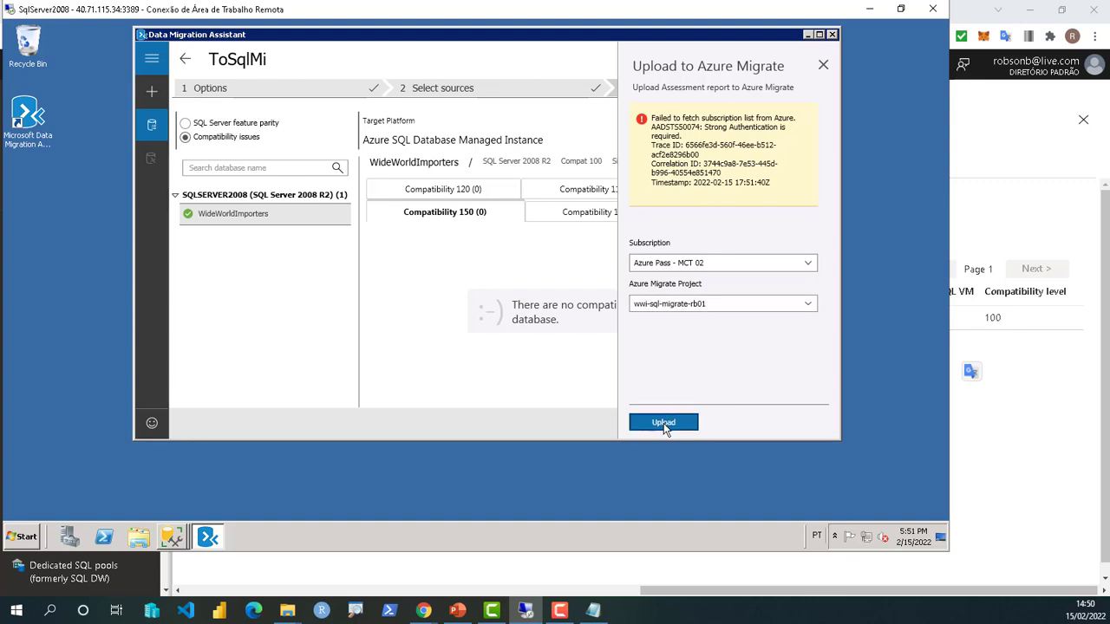
left_click(664, 425)
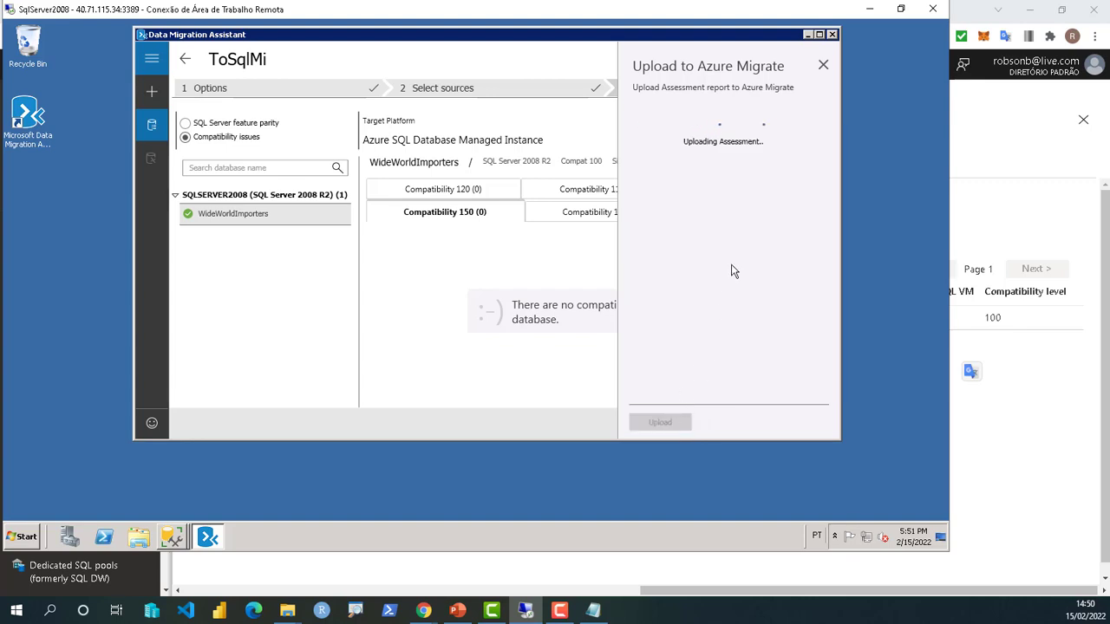
left_click(524, 319)
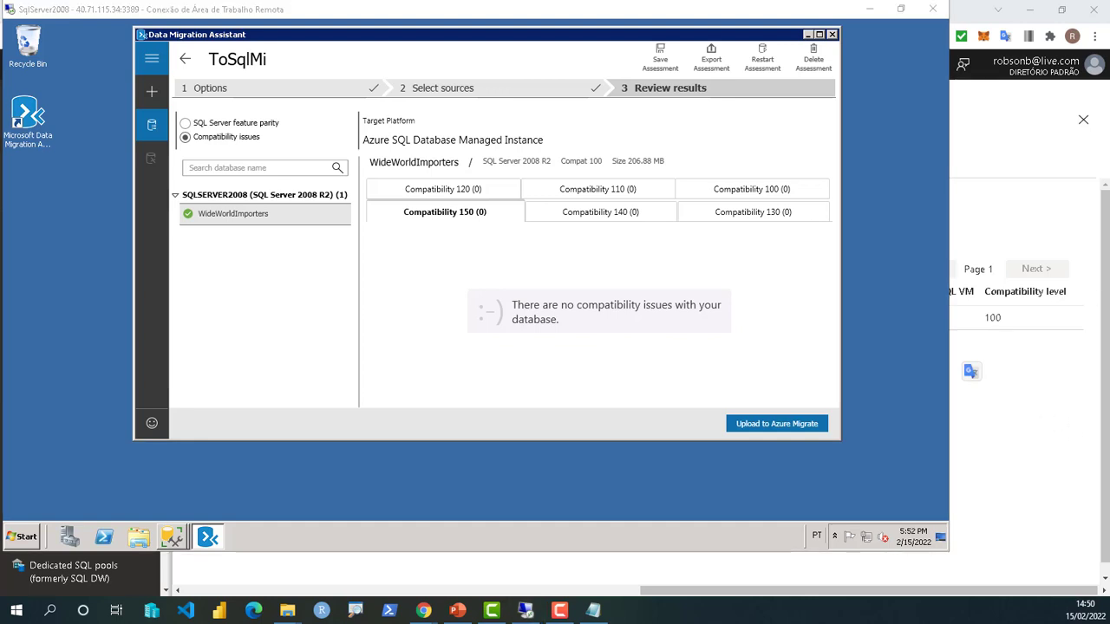
key("alt+Tab")
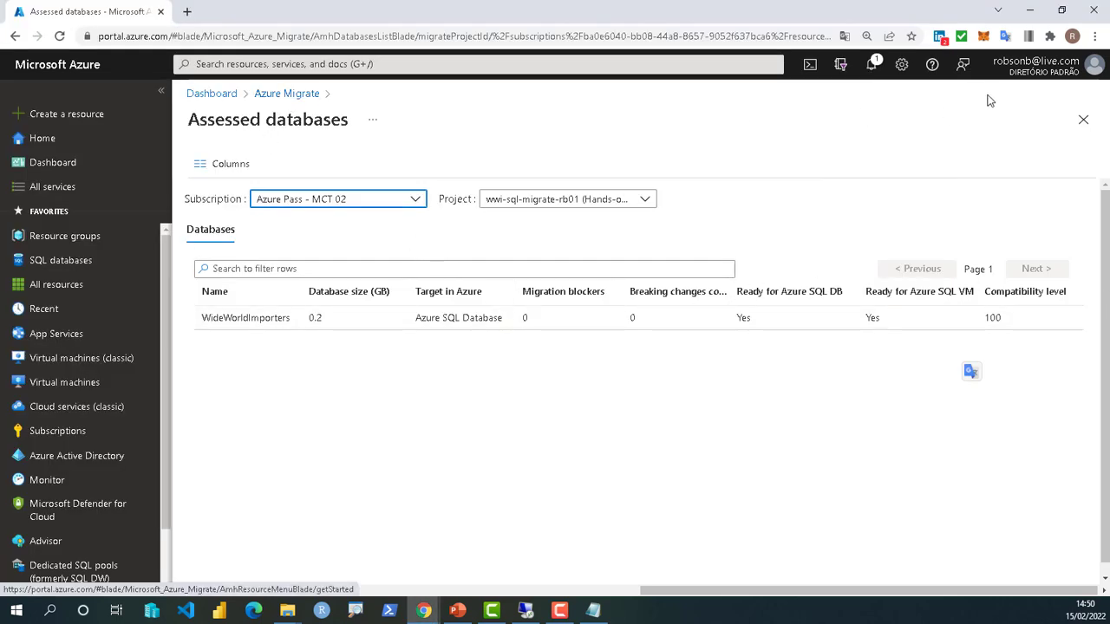
- Refresh Azure Migrate, list assessed databases, and widen Target in Azure to show Azure SQL Database Managed Instance
left_click(286, 95)
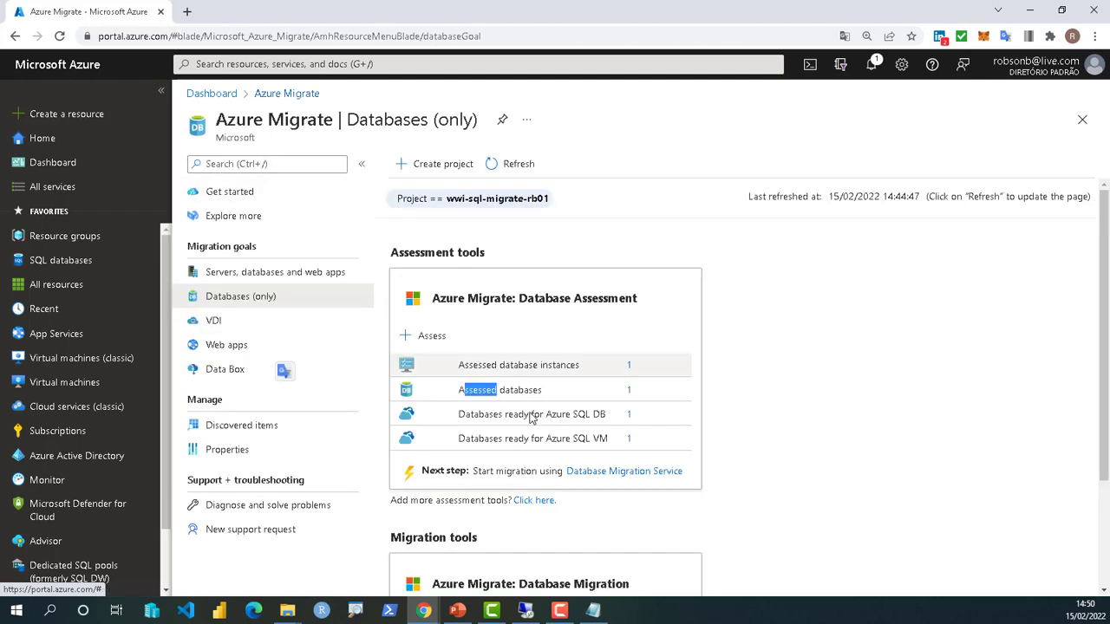
left_click(498, 171)
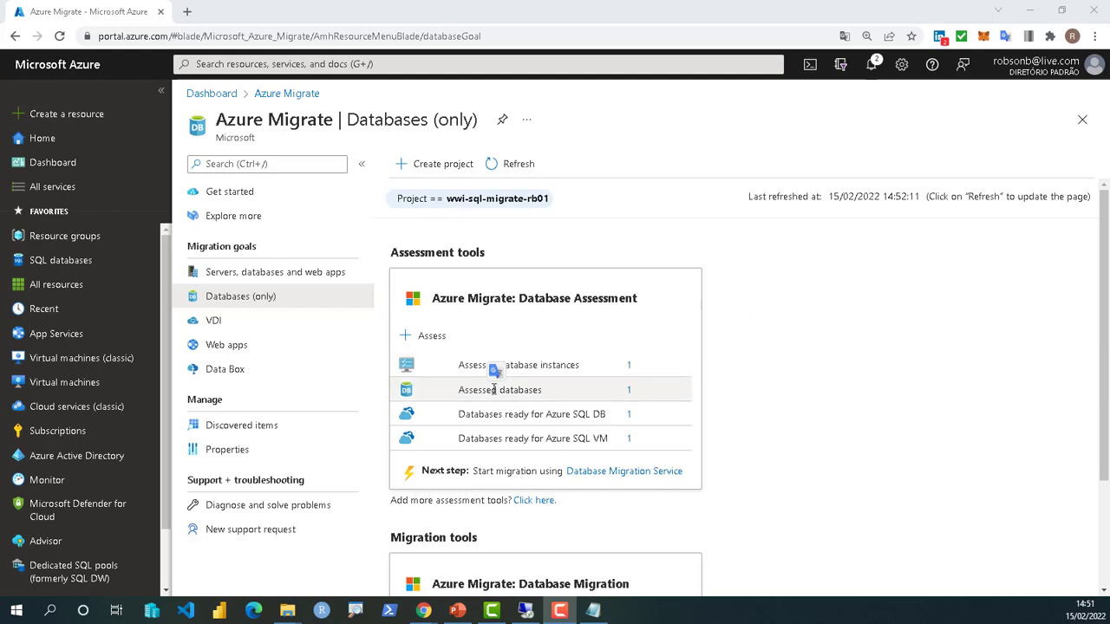
left_click(631, 392)
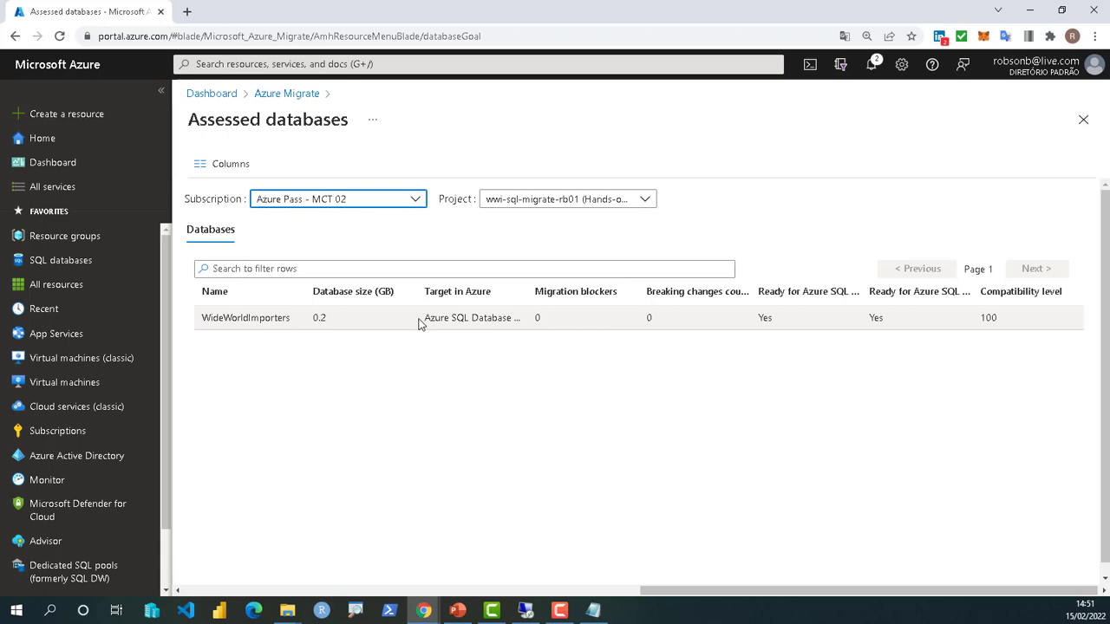
left_click_drag(526, 291, 577, 291)
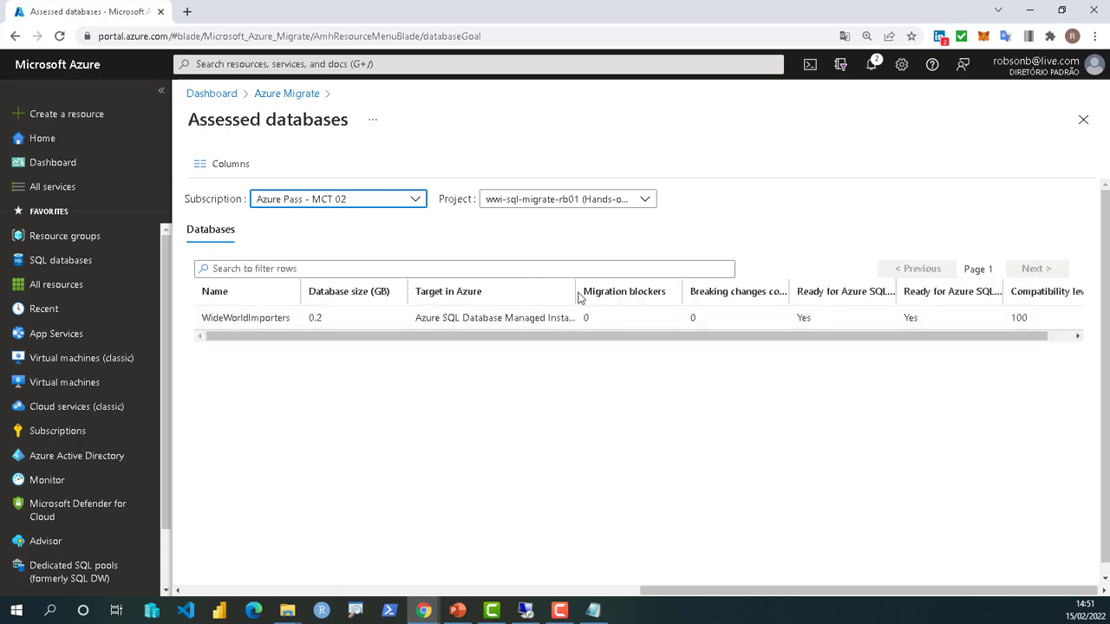
left_click_drag(577, 291, 626, 289)
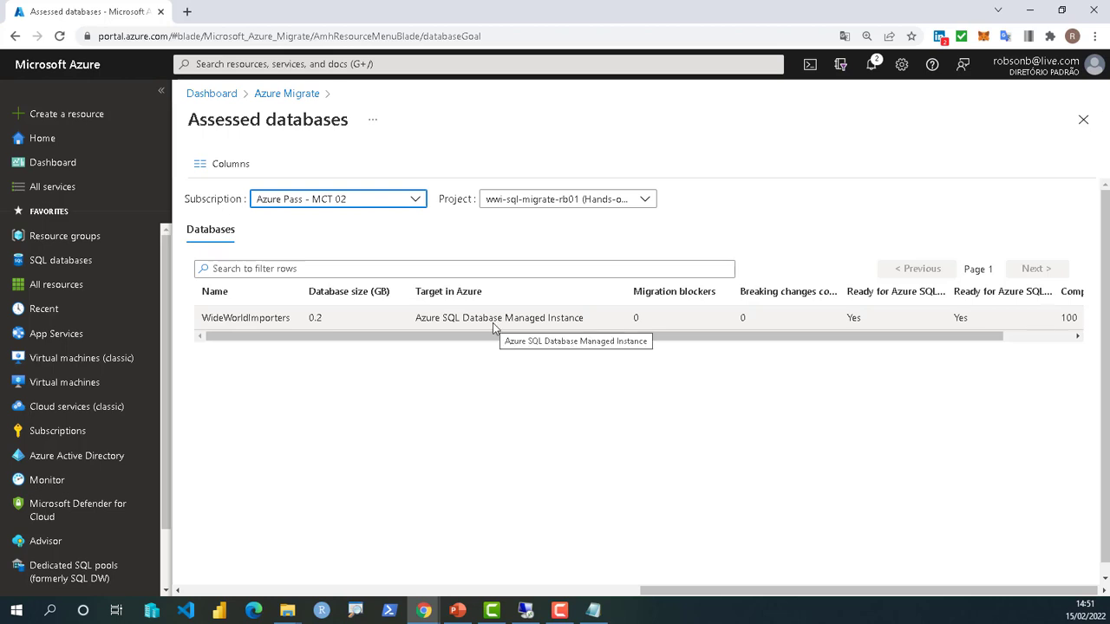
left_click_drag(516, 337, 446, 347)
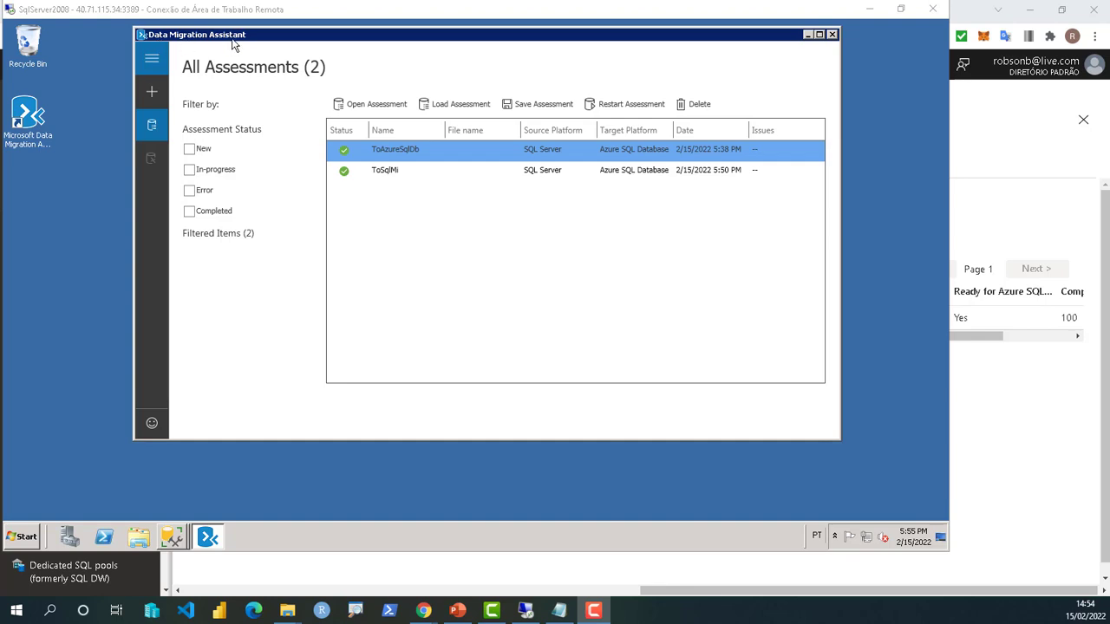
- Select the ToSqlMi assessment in the Data Migration Assistant assessments list
left_click(403, 173, "ctrl")
left_click(402, 171)
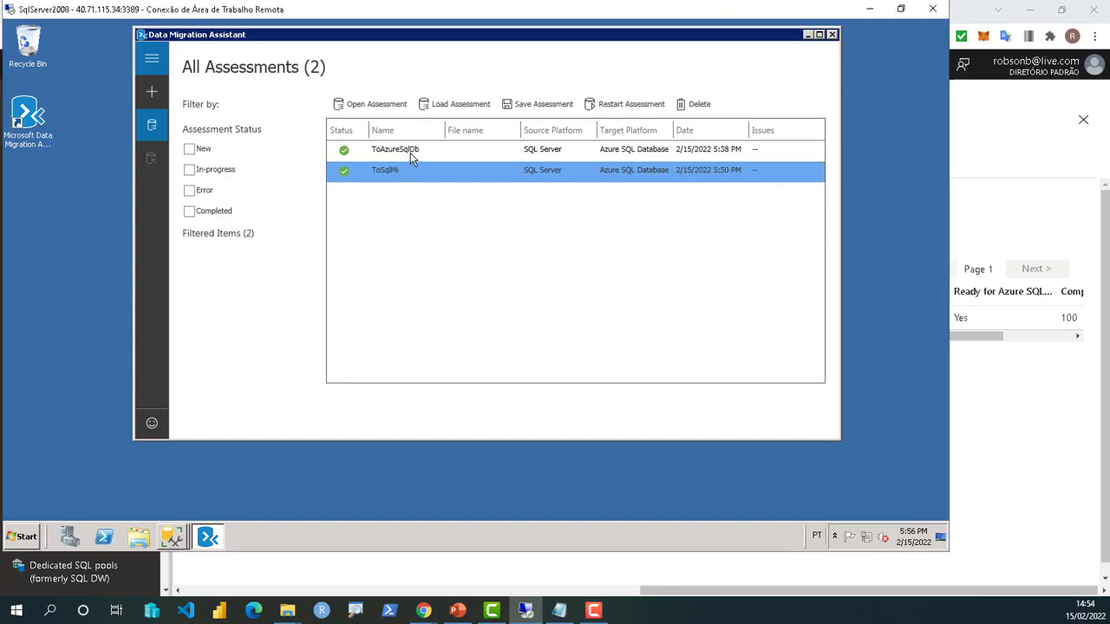
left_click(410, 153)
left_click(405, 173, "ctrl")
left_click(403, 166)
left_click(391, 148, "ctrl")
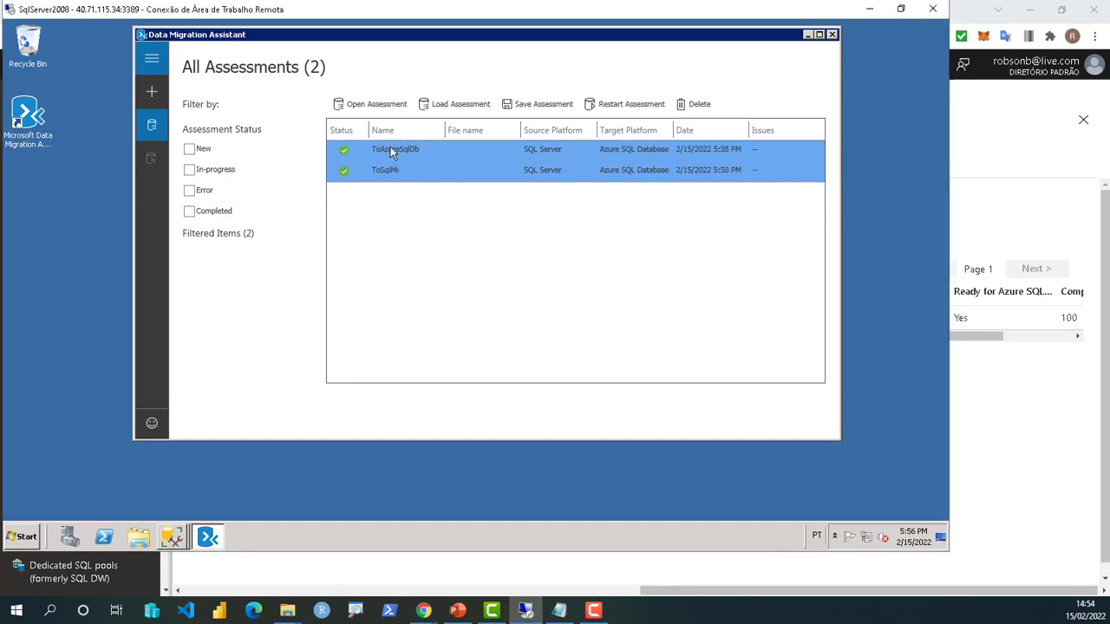
left_click(391, 148, "ctrl")
left_click_drag(248, 37, 230, 62)
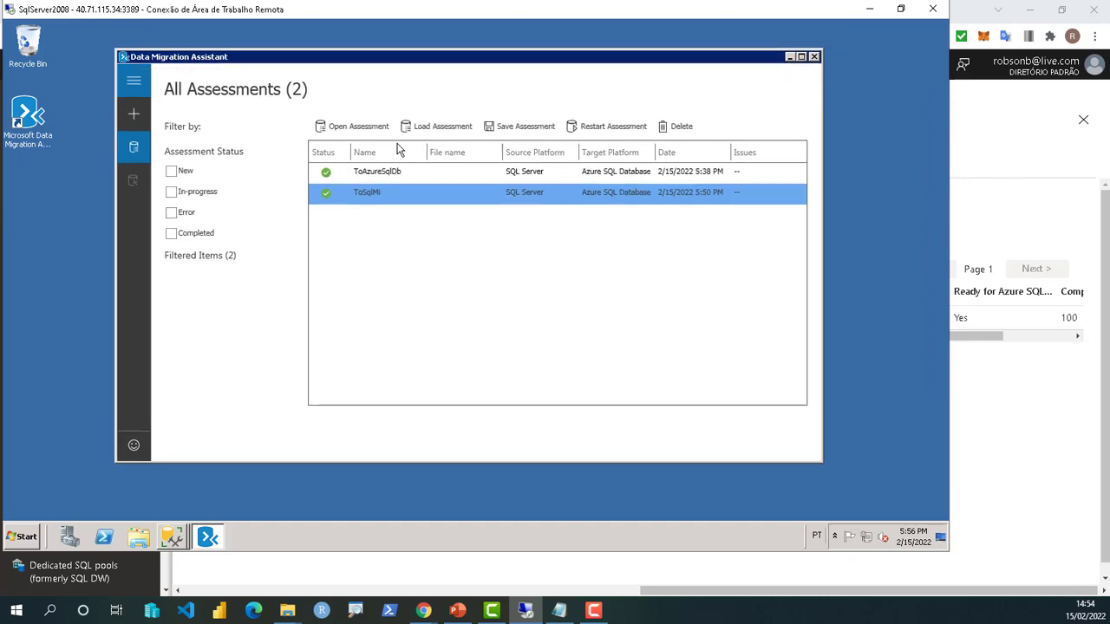
left_click(429, 172, "ctrl")
left_click(479, 194)
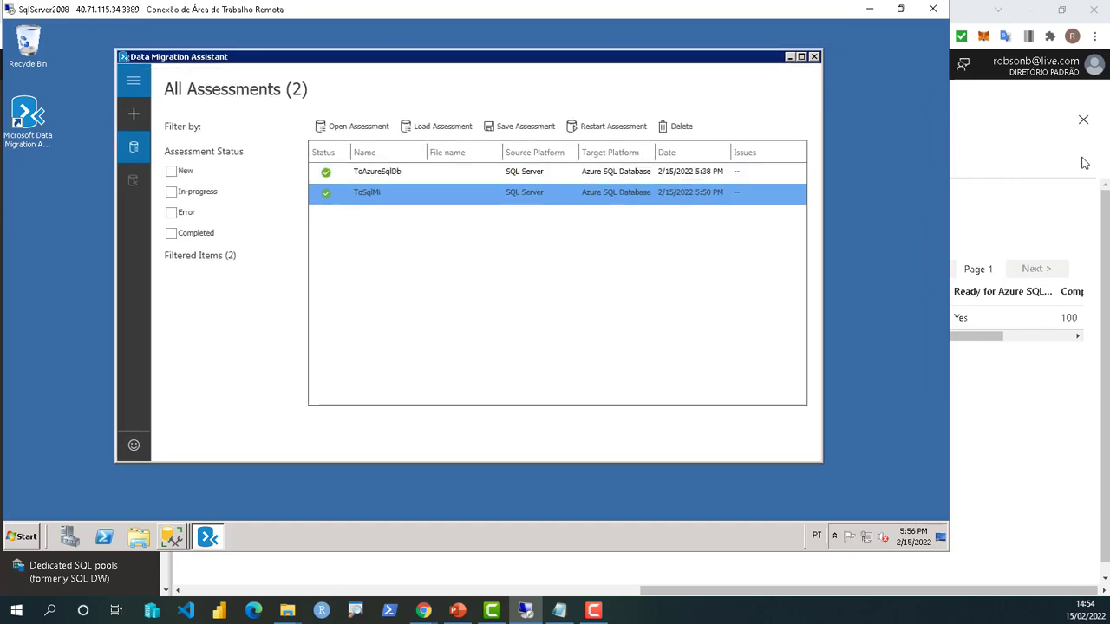
- Create migration project MToAzureSqlDb from SQL Server to Azure SQL Database with Schema and data scope
left_click(140, 118)
left_click(189, 149)
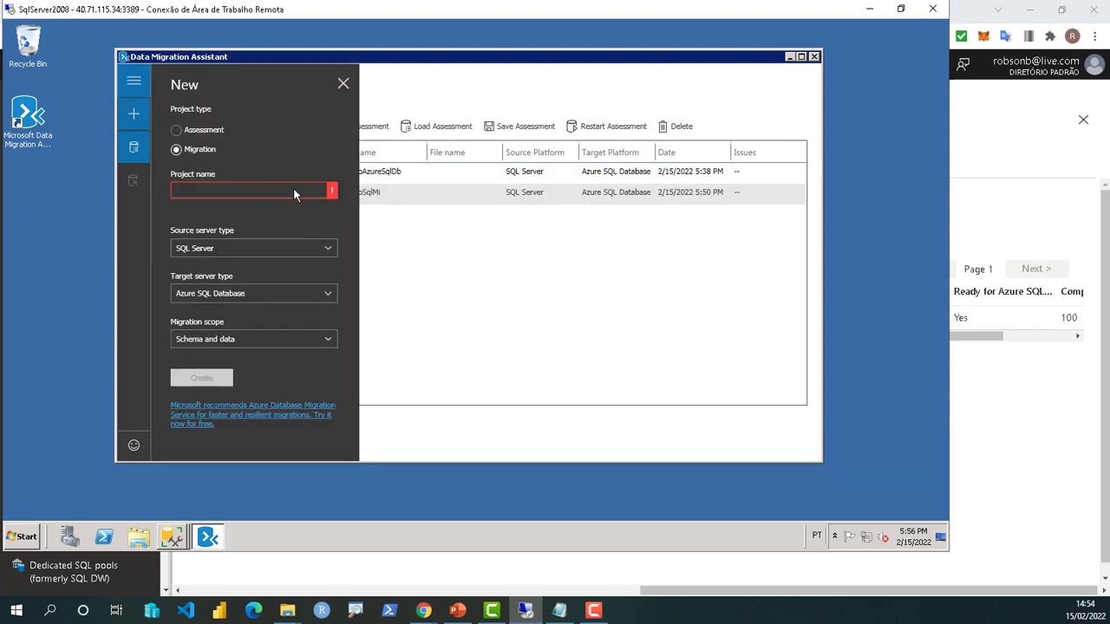
left_click(248, 190)
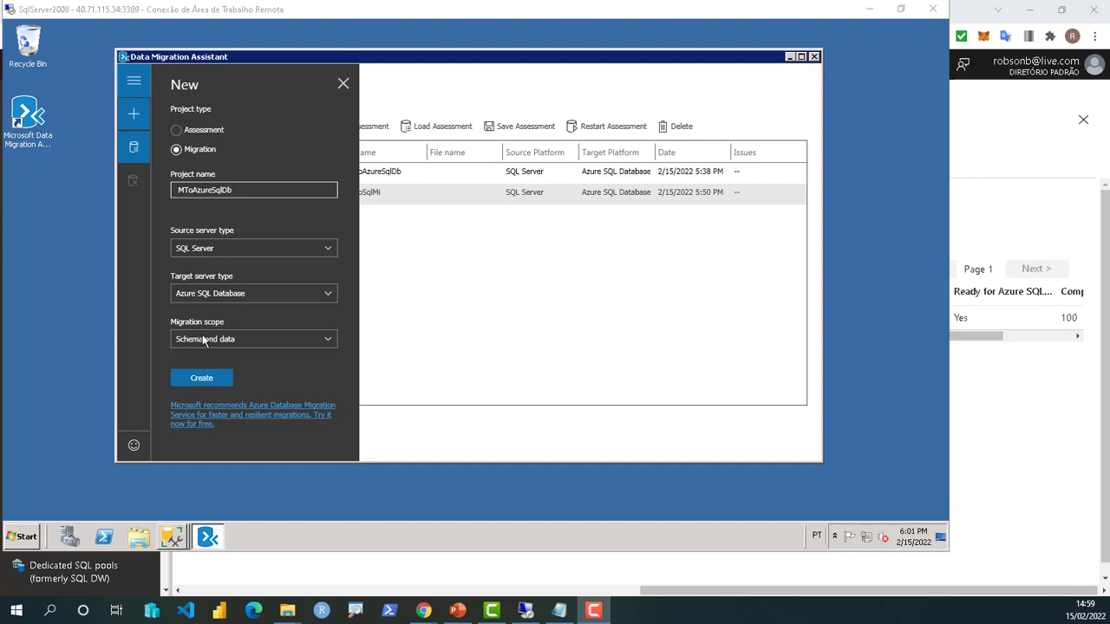
left_click(238, 338)
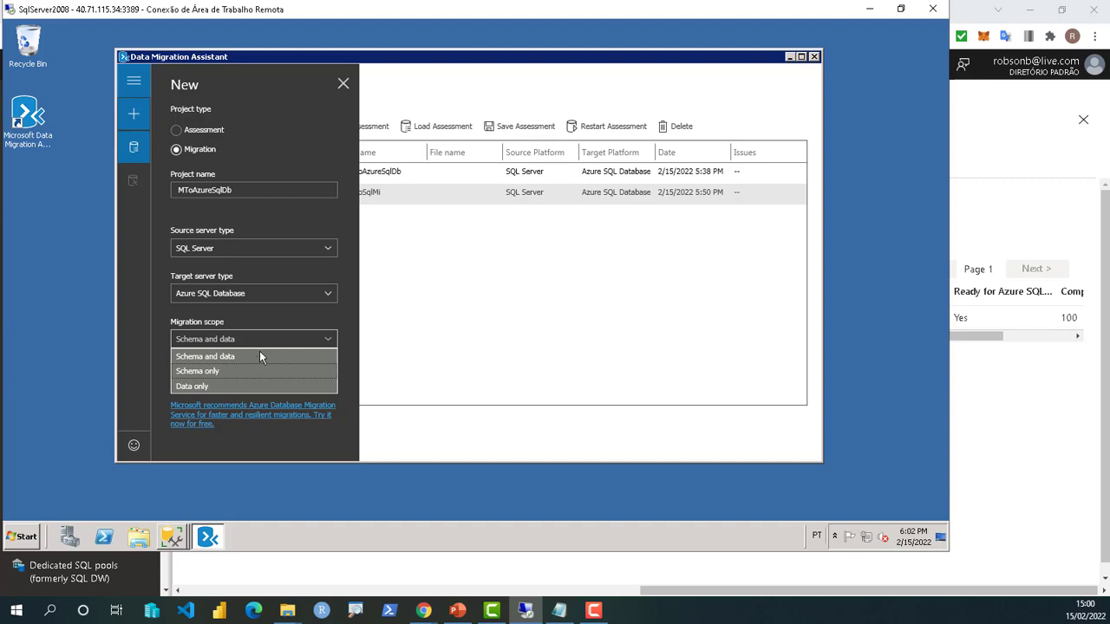
left_click(246, 340)
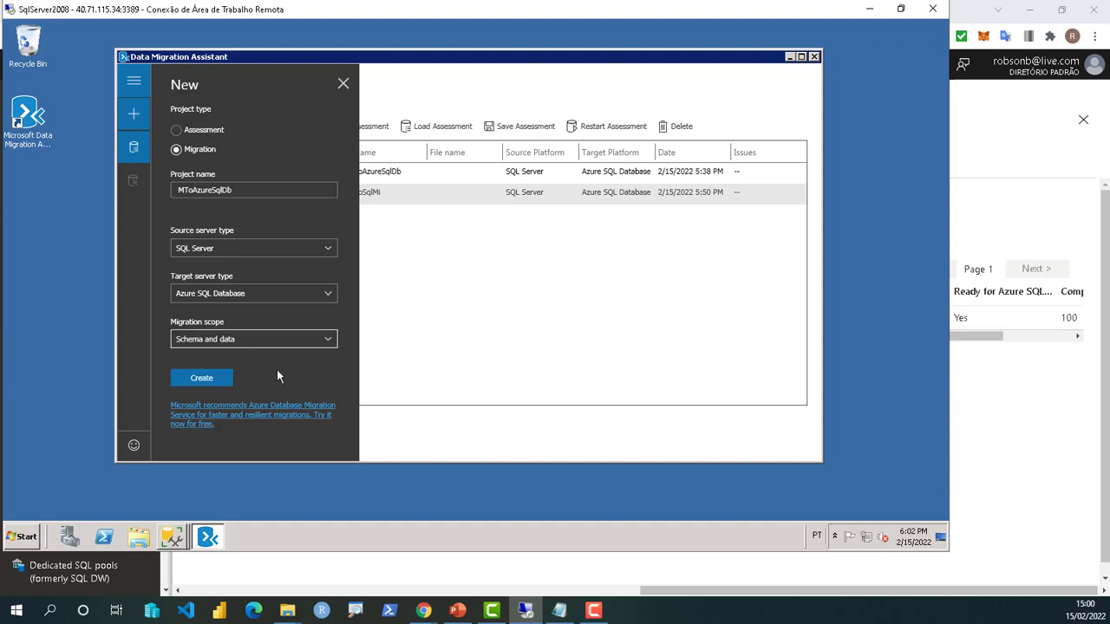
left_click(211, 382)
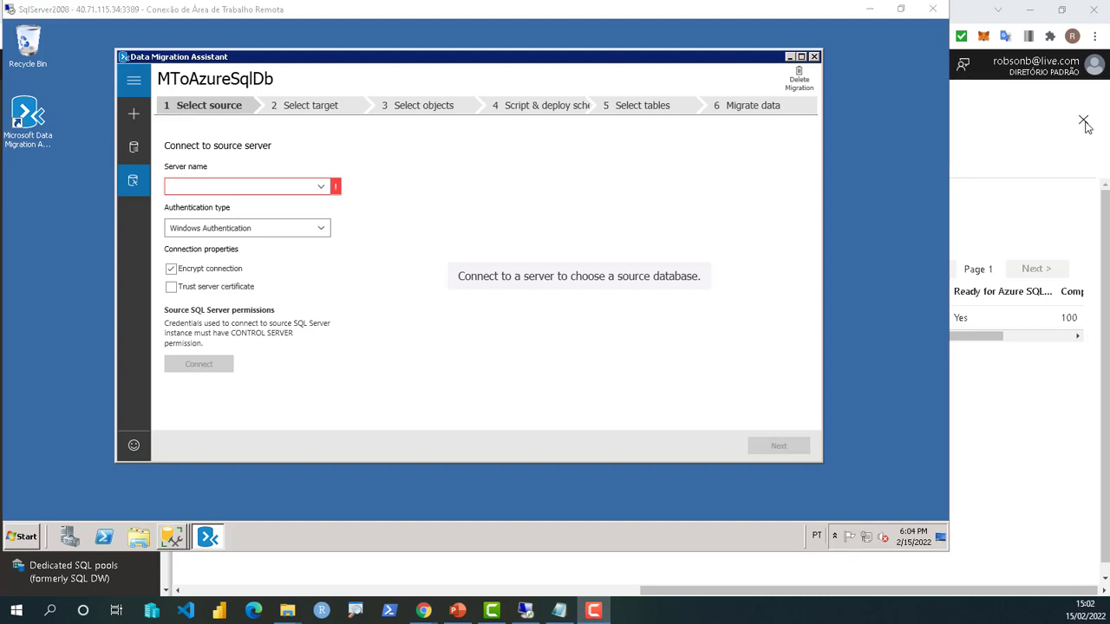
- Connect to SQLSERVER2008 using SQL Server authentication and select WideWorldImporters as the database to migrate
left_click(205, 187)
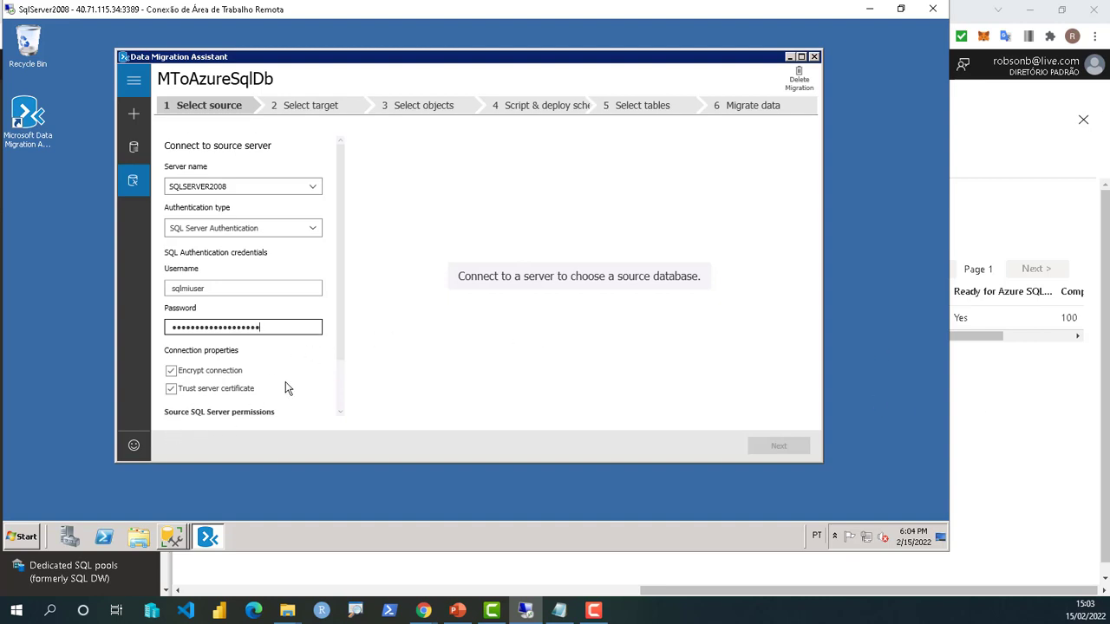
scroll(287, 382, "down", 1)
scroll(280, 347, "up", 1)
scroll(260, 321, "down", 1)
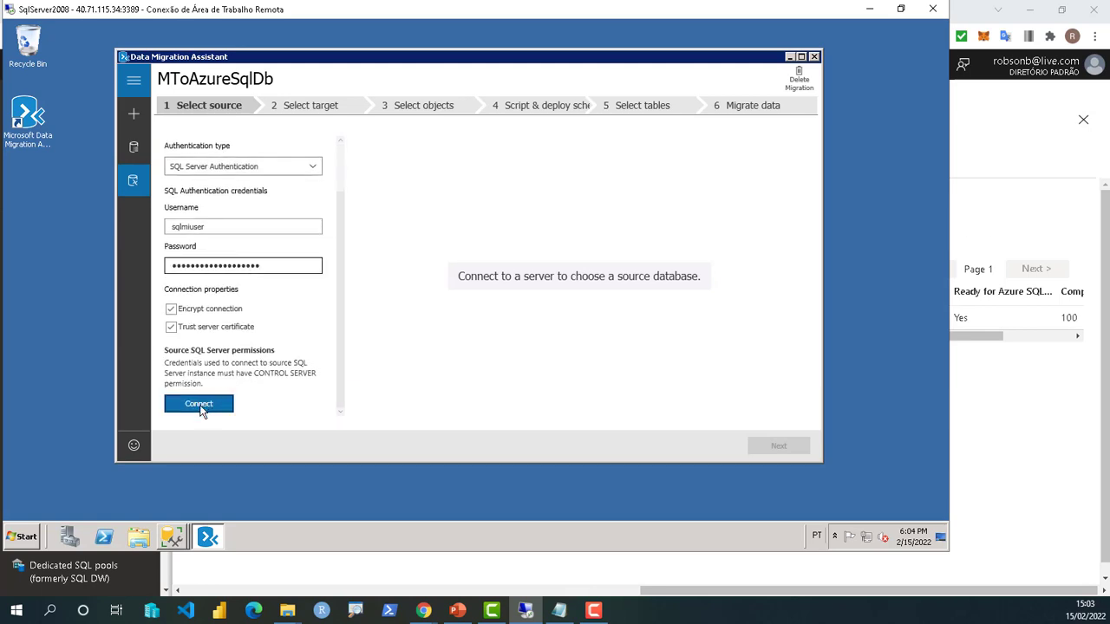
left_click(199, 404)
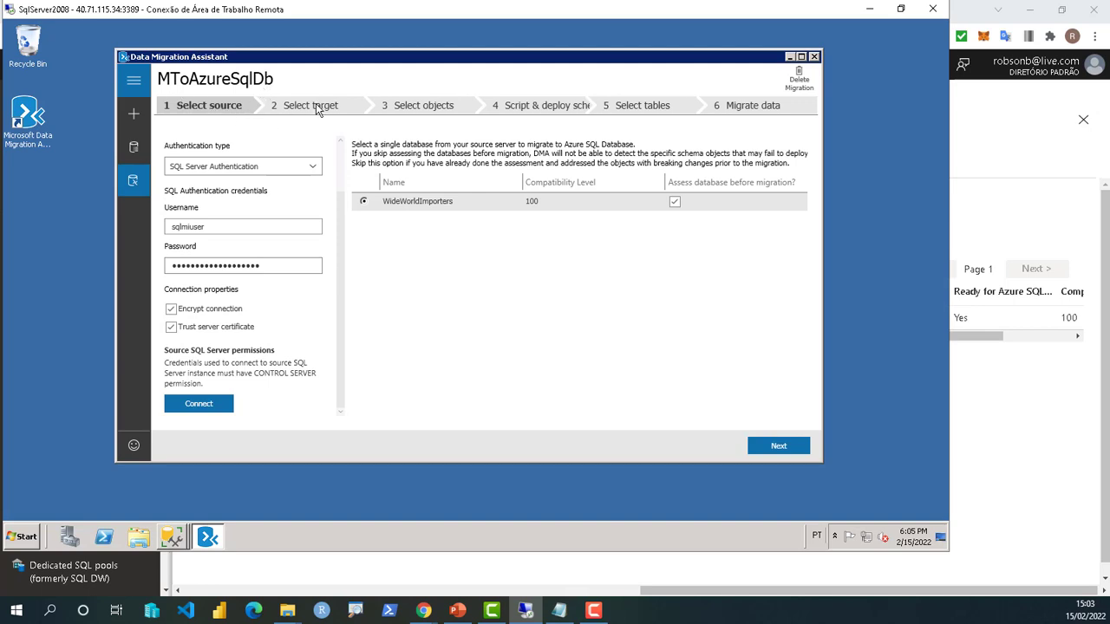
left_click(397, 205)
- Advance to Select target, then open and close the guidance on creating a new Azure SQL Database
left_click(782, 446)
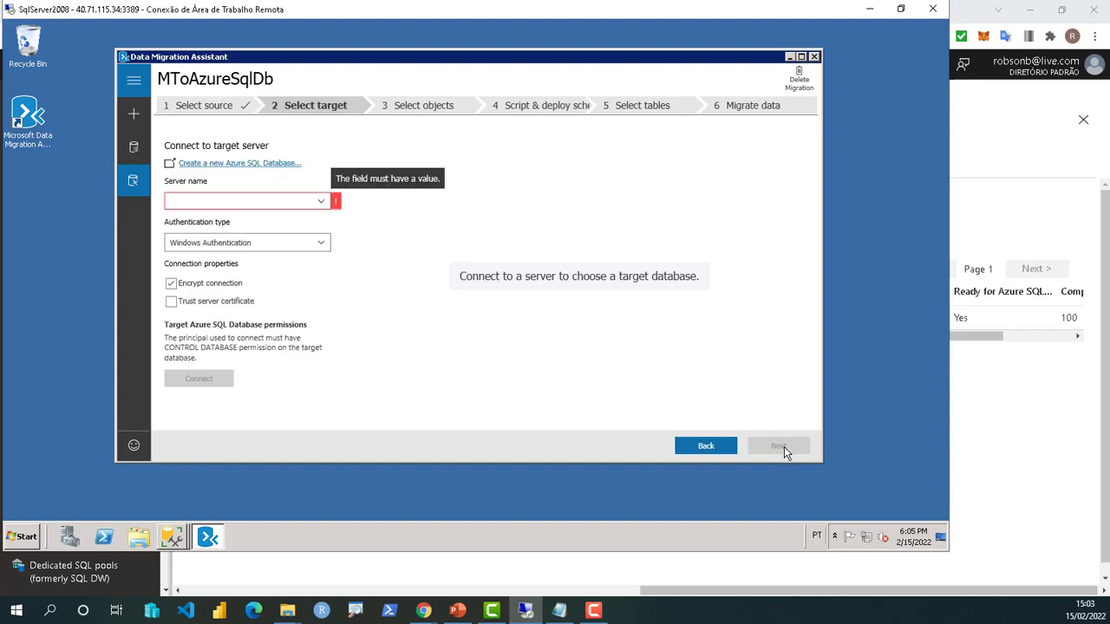
left_click(252, 207)
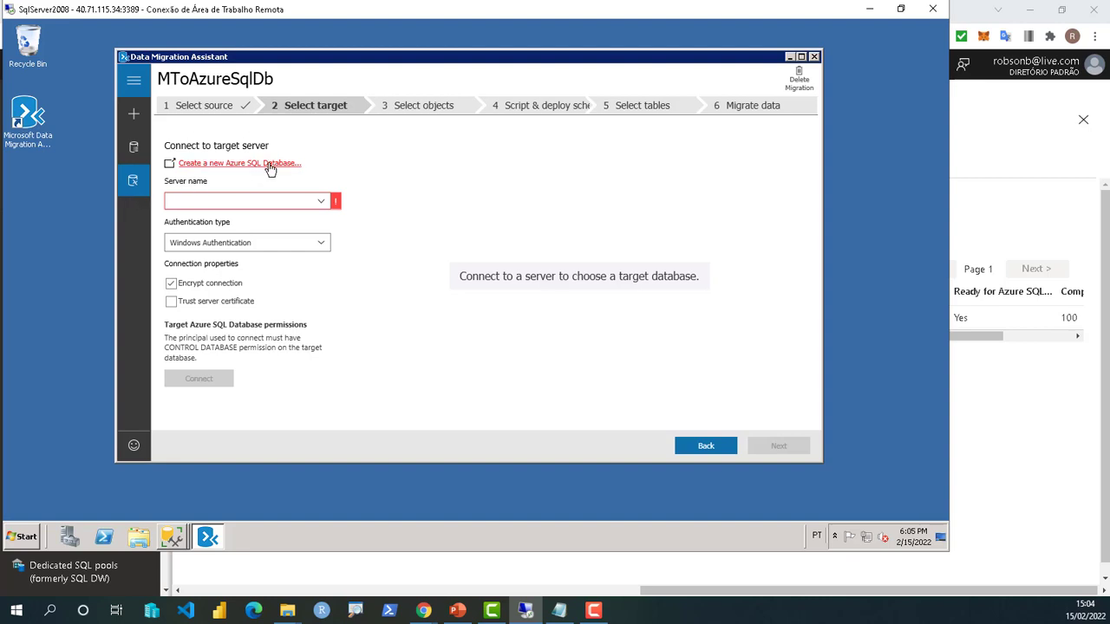
left_click(239, 171)
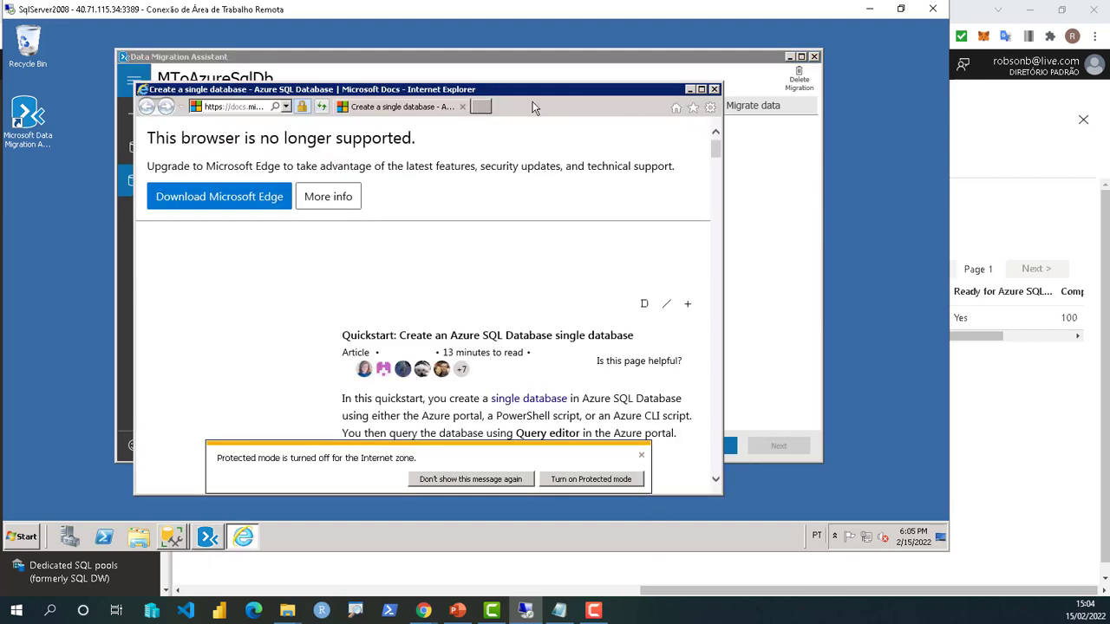
left_click(462, 106)
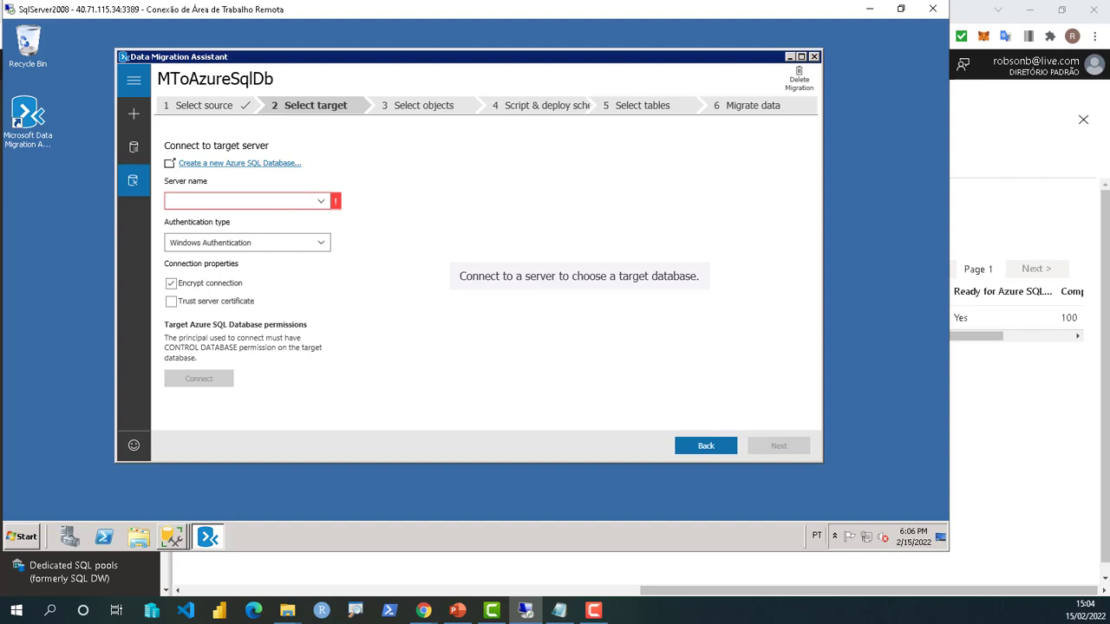
- Open the Hands-on-lab-rb resource group in Chrome and scroll through its 24 resources
left_click(973, 249)
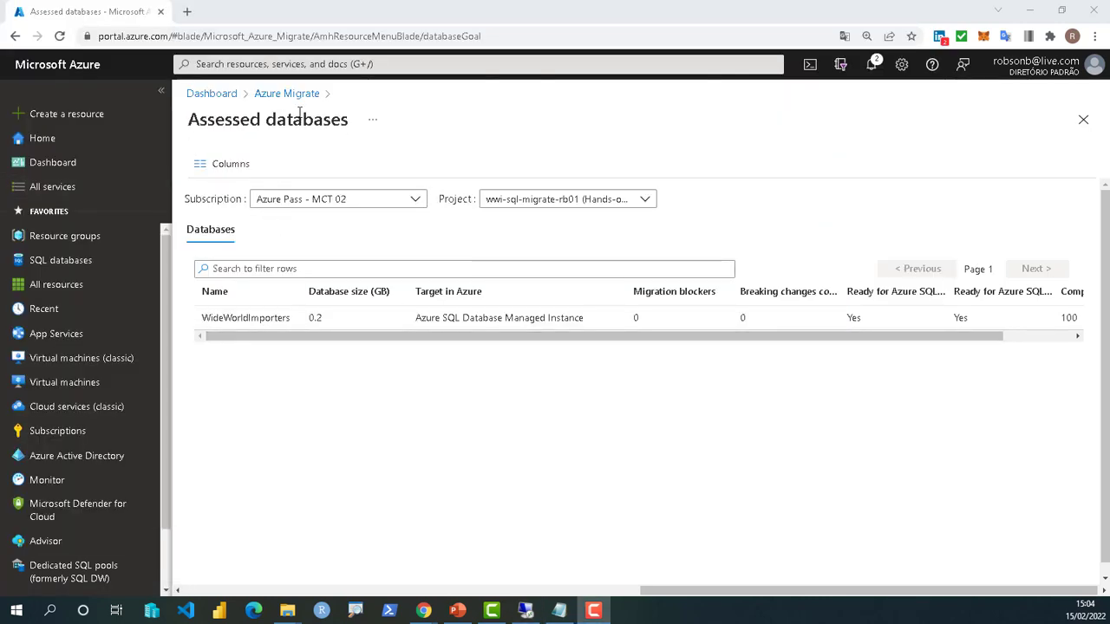
left_click(52, 243)
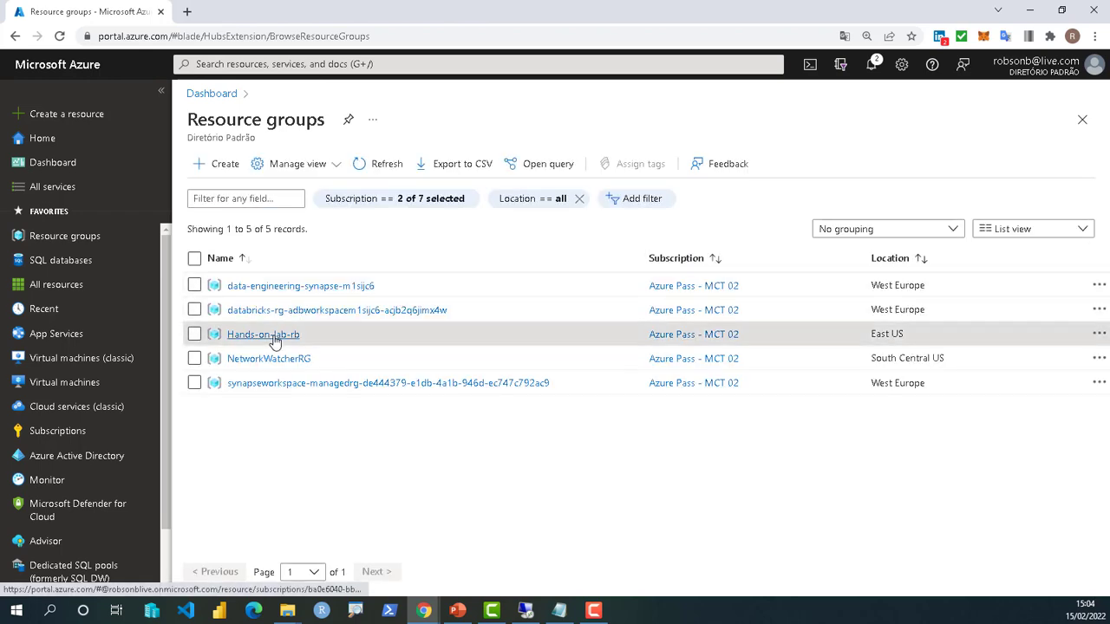
left_click(272, 336)
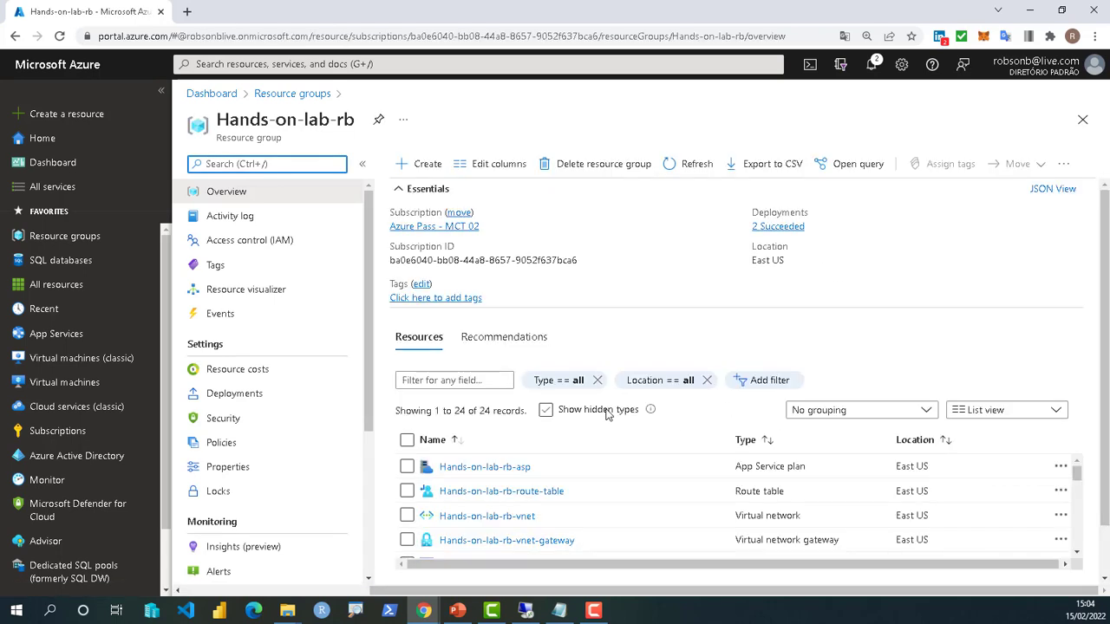
mouse_move(1076, 473)
left_mouse_down()
mouse_move(1079, 546)
mouse_move(1078, 473)
left_mouse_up()
- Go to the SQL databases list from the Create a resource sidebar; it is empty
left_click(54, 121)
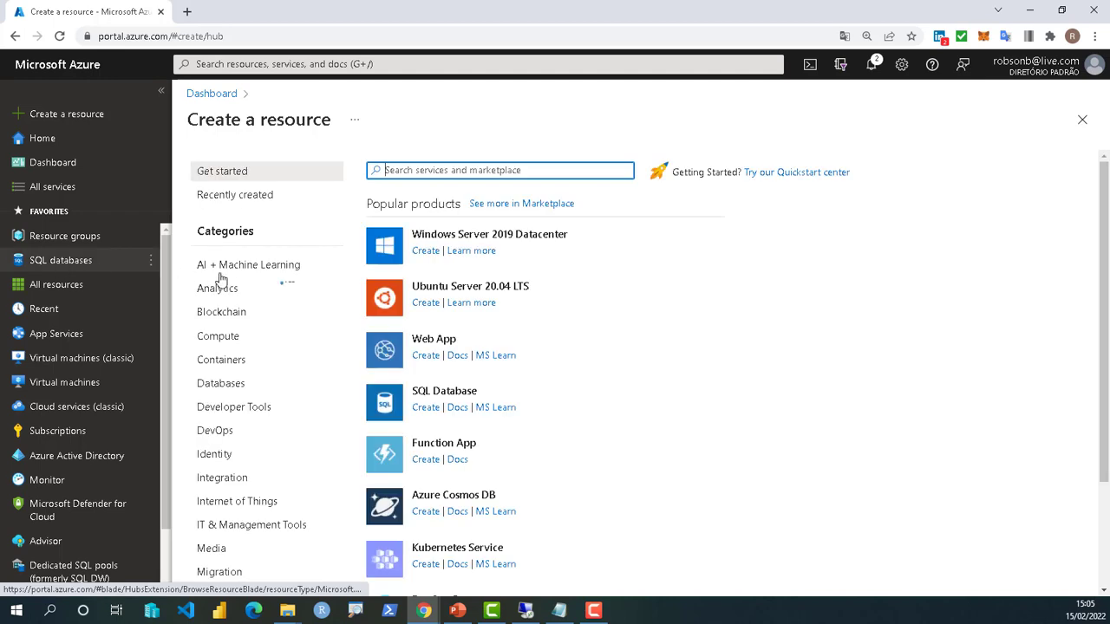
mouse_move(60, 261)
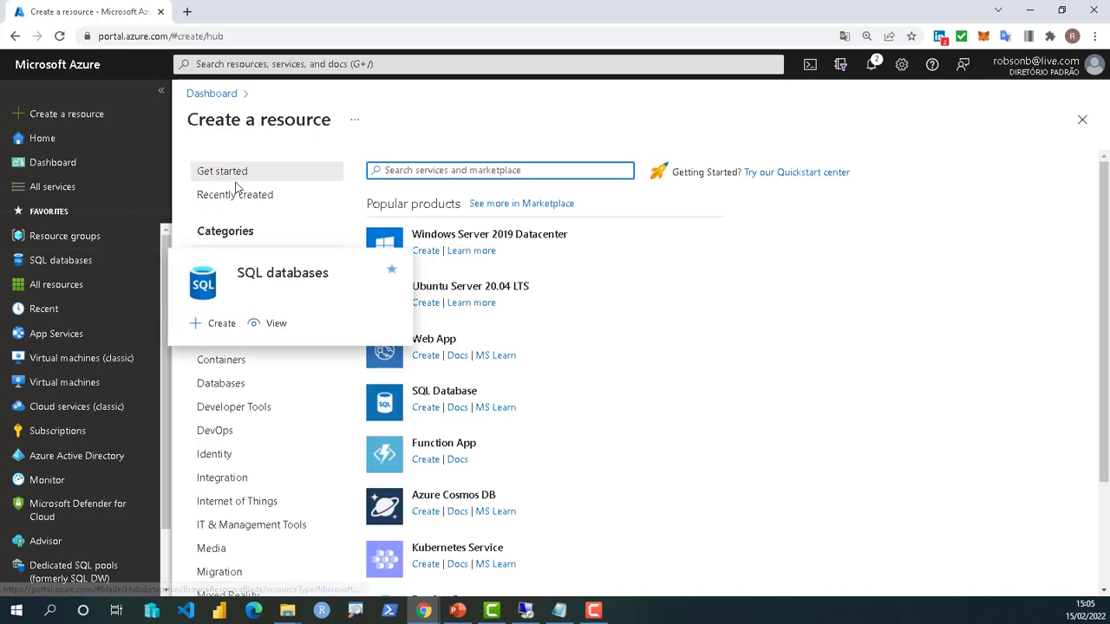
left_click(61, 261)
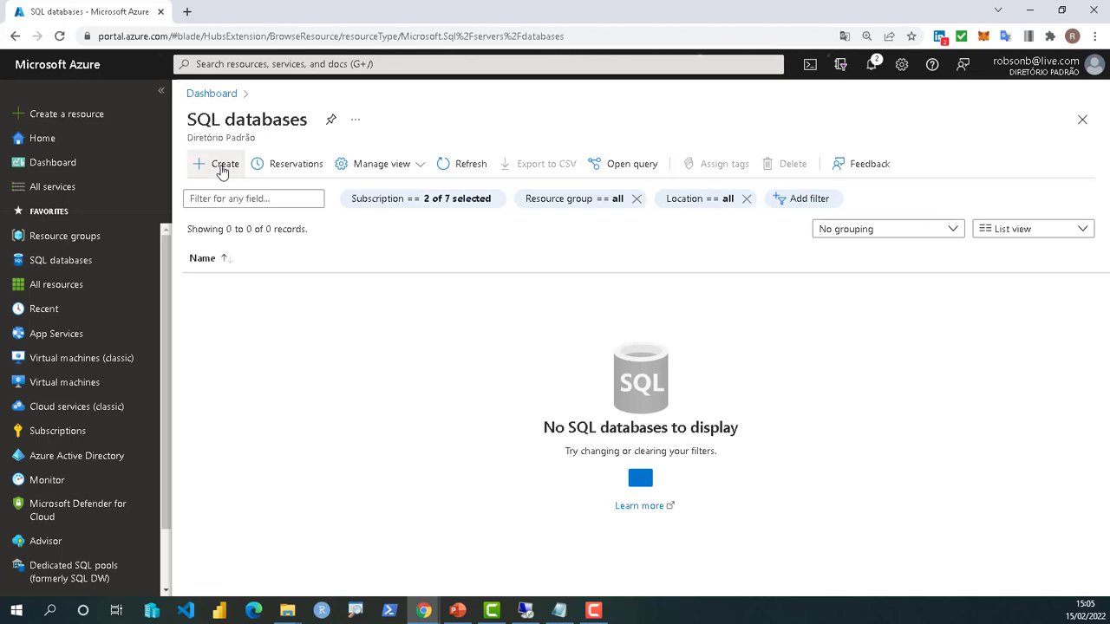
- Start a SQL database named WWI in subscription Azure Pass - MCT 02, resource group Hands-on-lab-rb
left_click(210, 169)
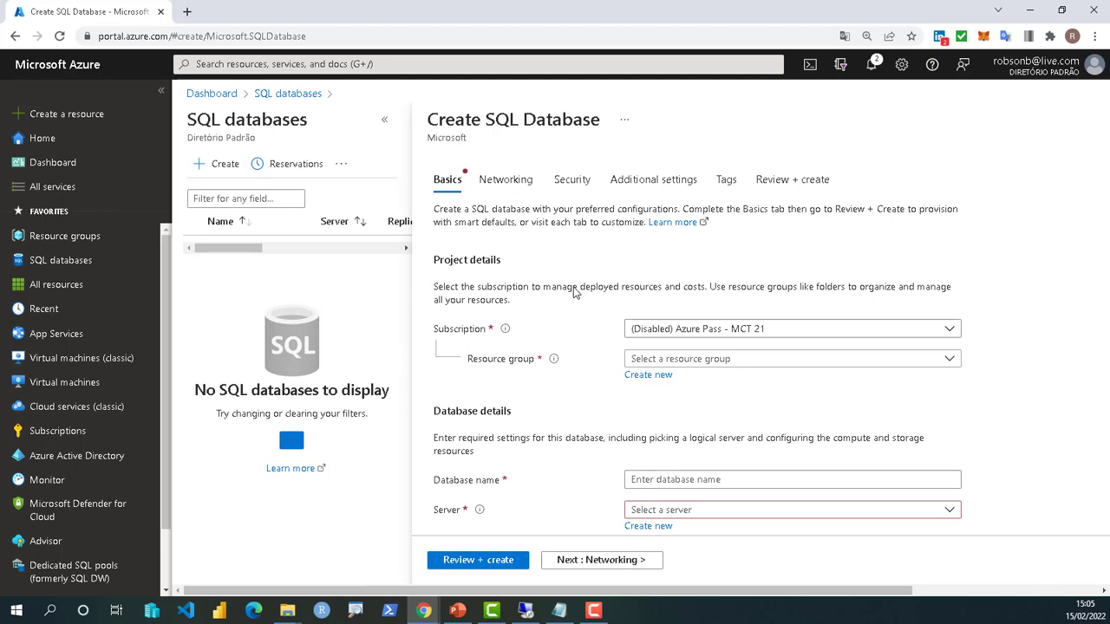
left_click(764, 331)
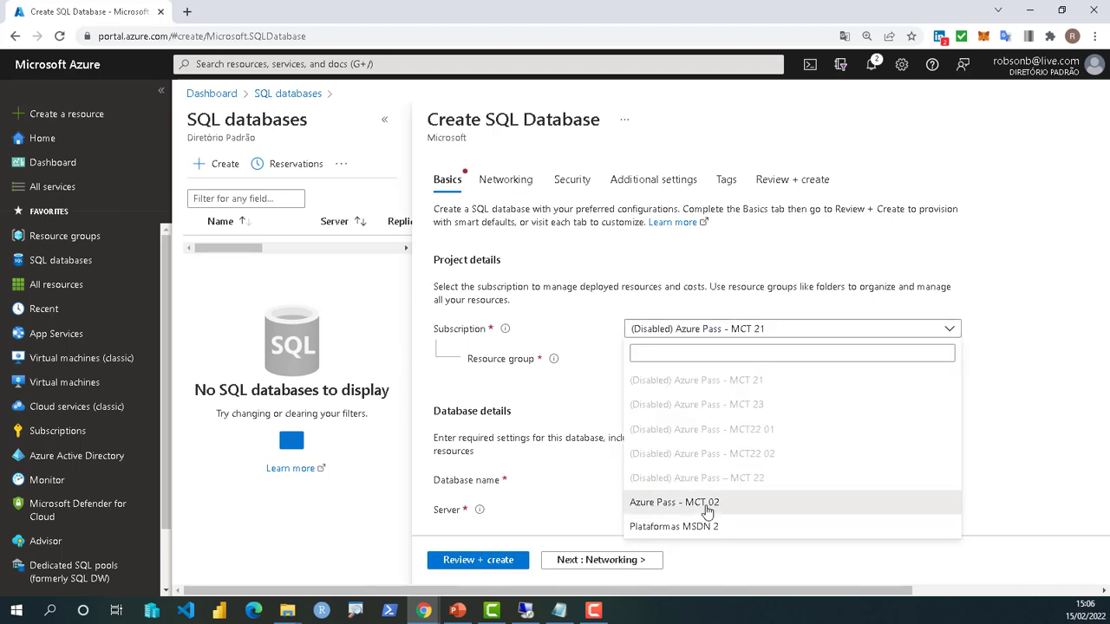
left_click(772, 508)
left_click(664, 359)
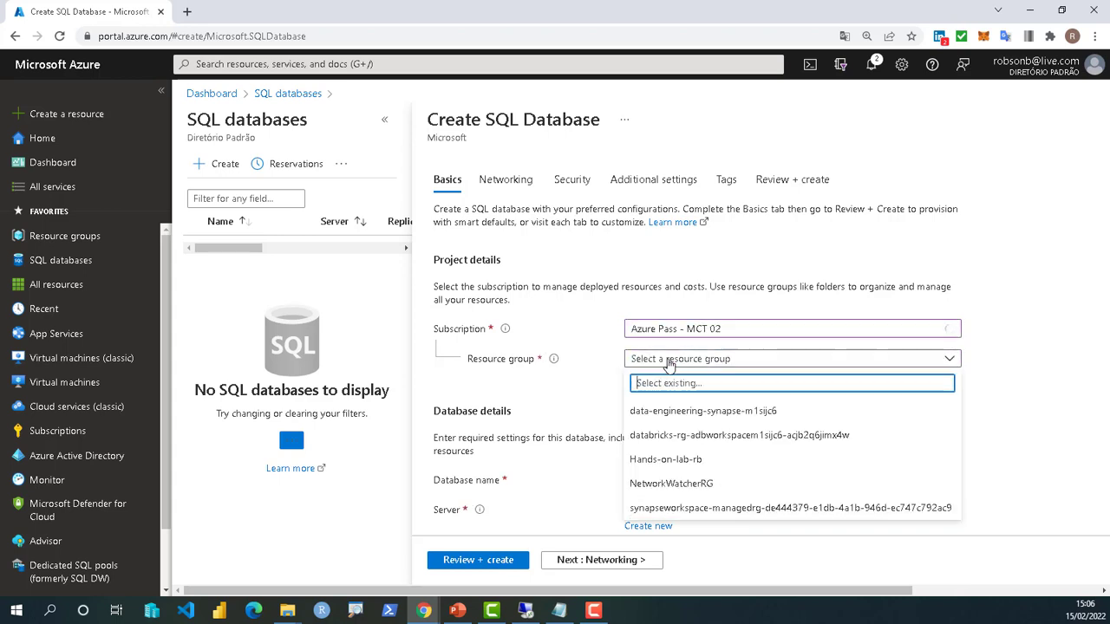
left_click(665, 462)
left_click(666, 479)
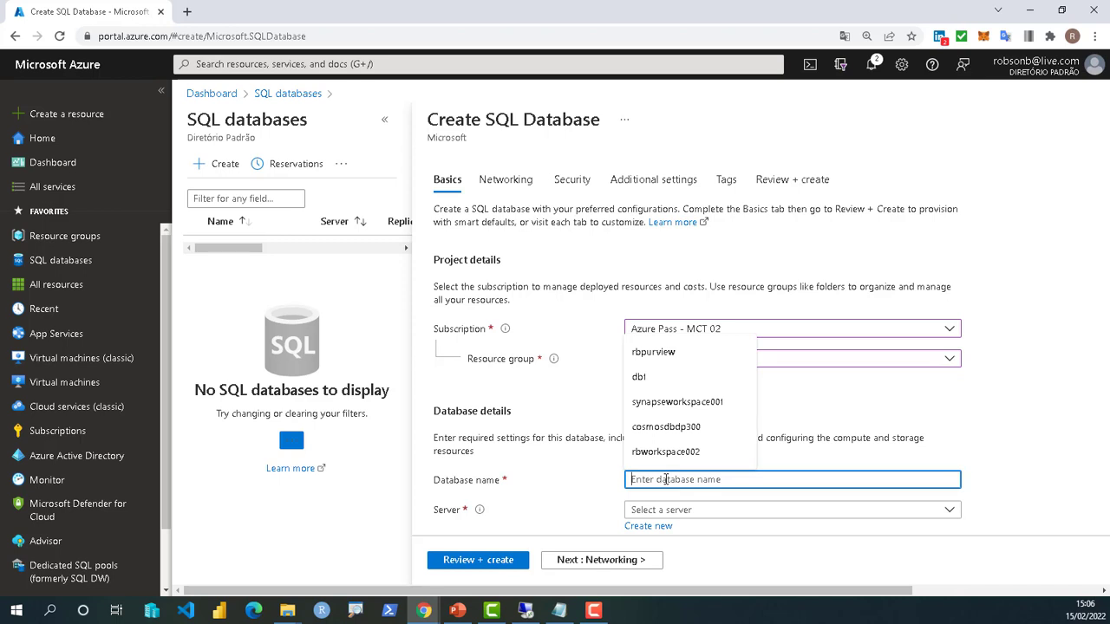
type("WWI")
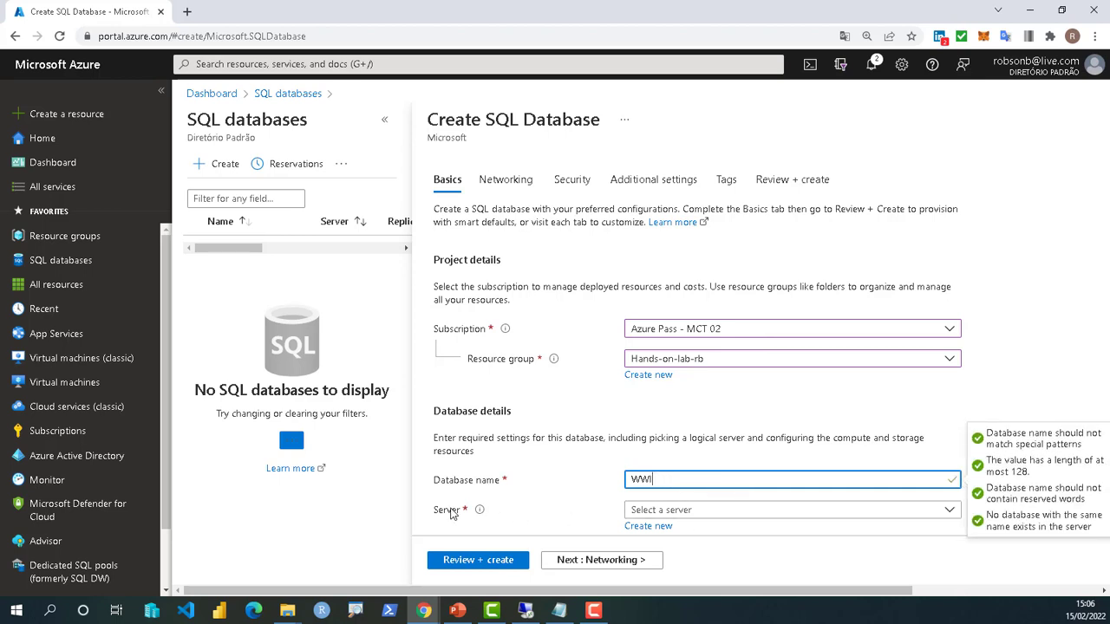
scroll(620, 345, "down", 2)
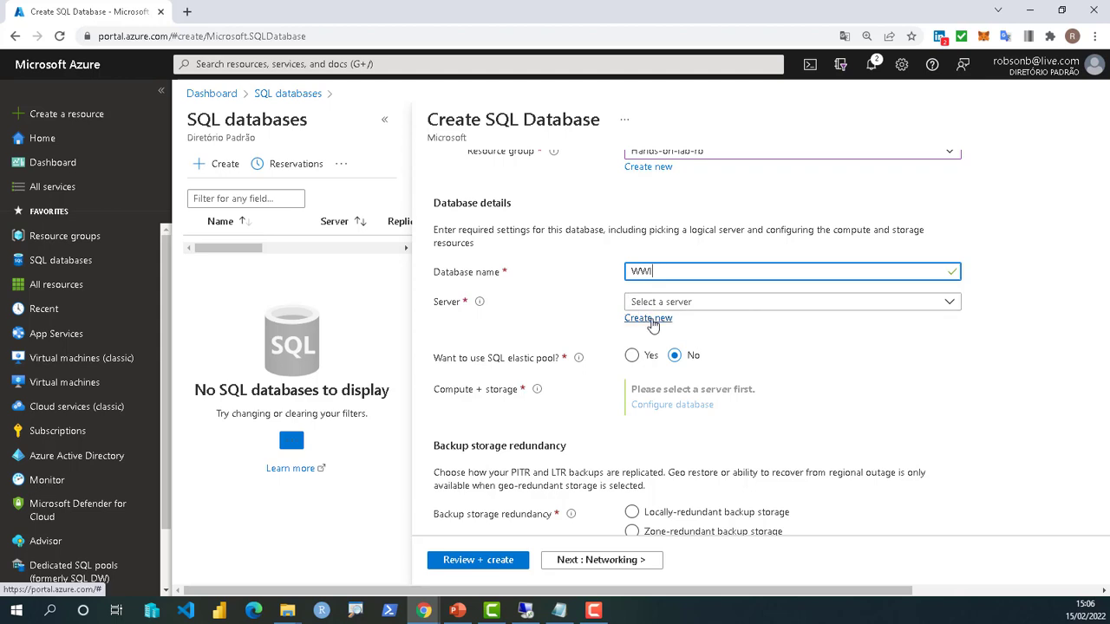
- Create a new server, revising its name from server01 to the available rbserverapp01
left_click(651, 321)
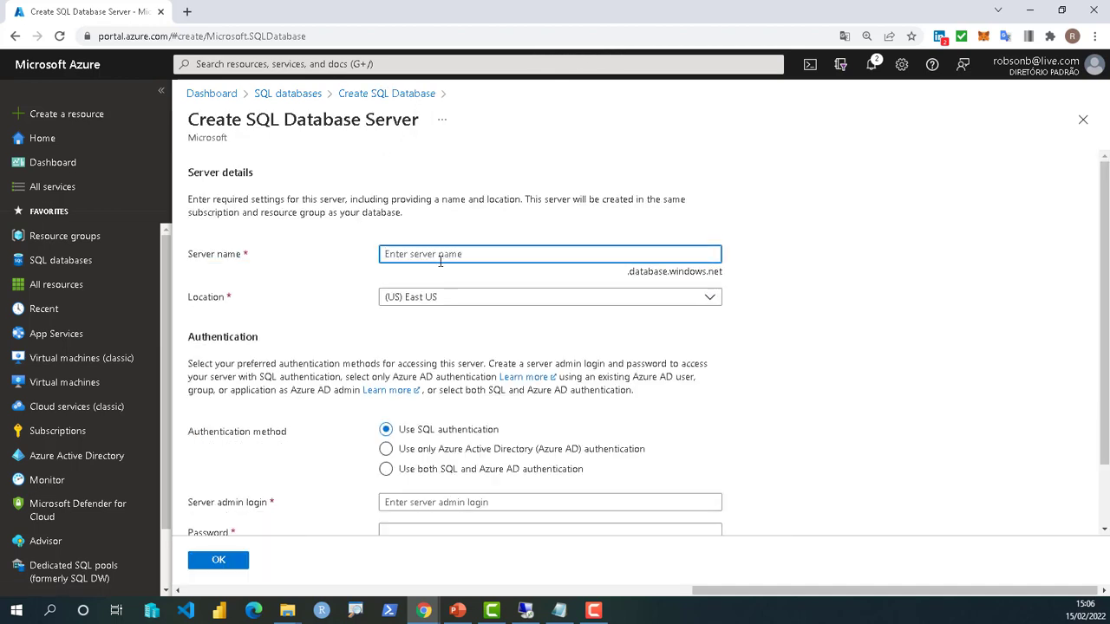
type("server01")
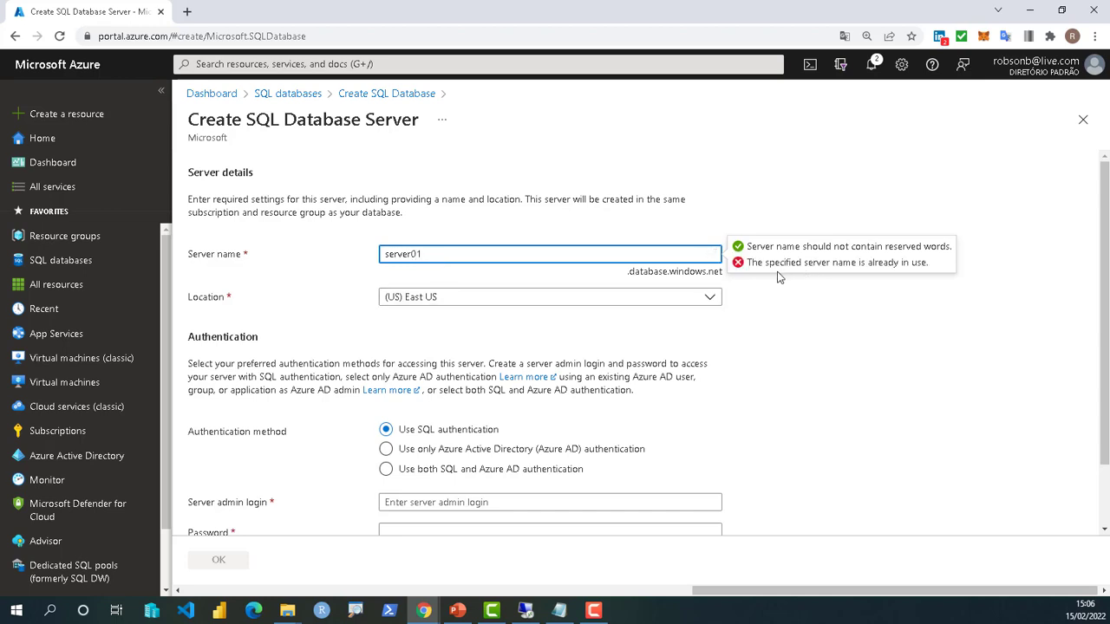
left_click(382, 257)
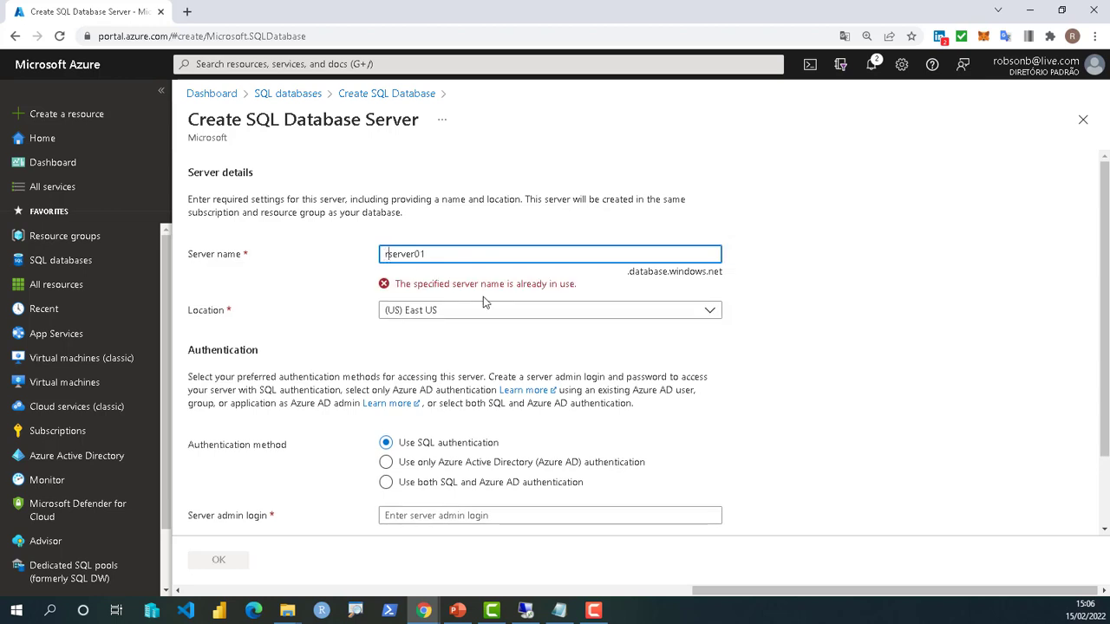
type("rb")
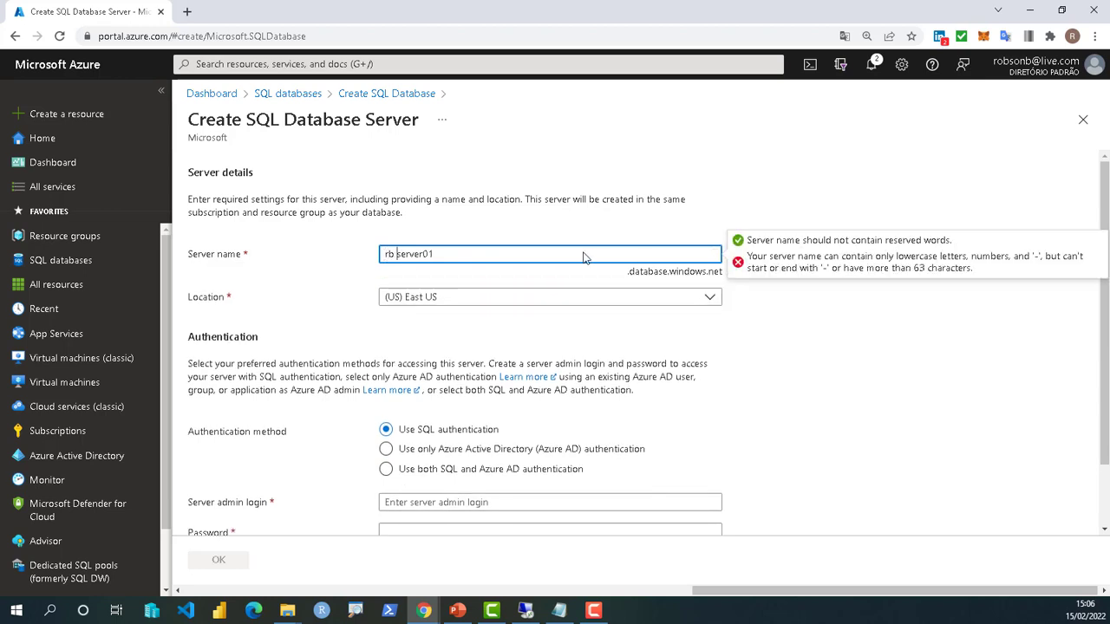
key("BackSpace")
left_click(436, 253)
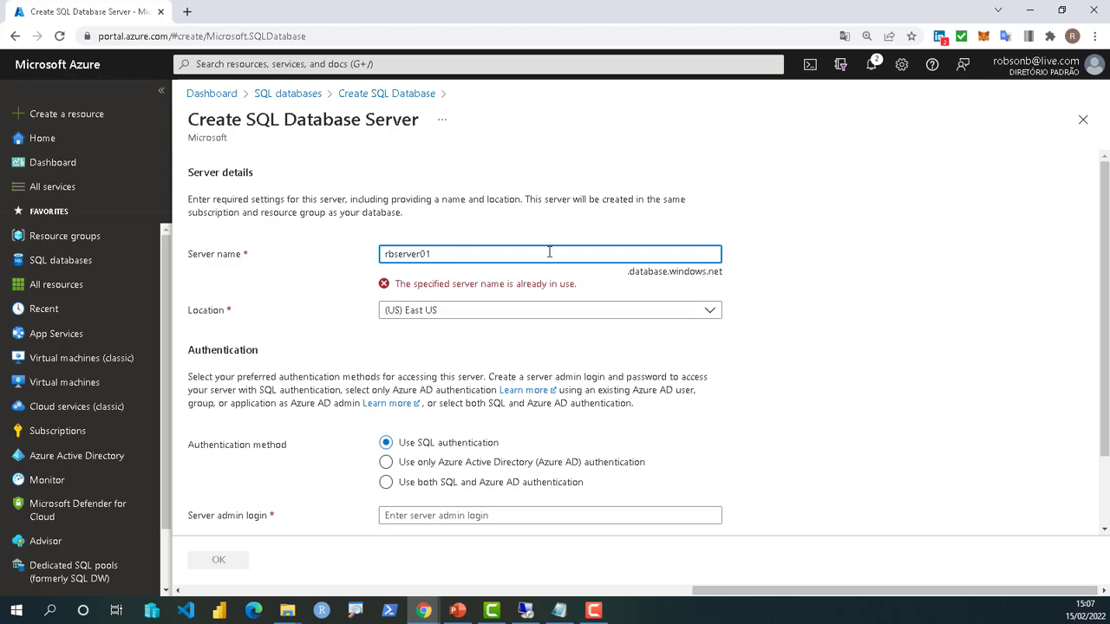
type("mig")
key("BackSpace")
key("BackSpace")
key("BackSpace")
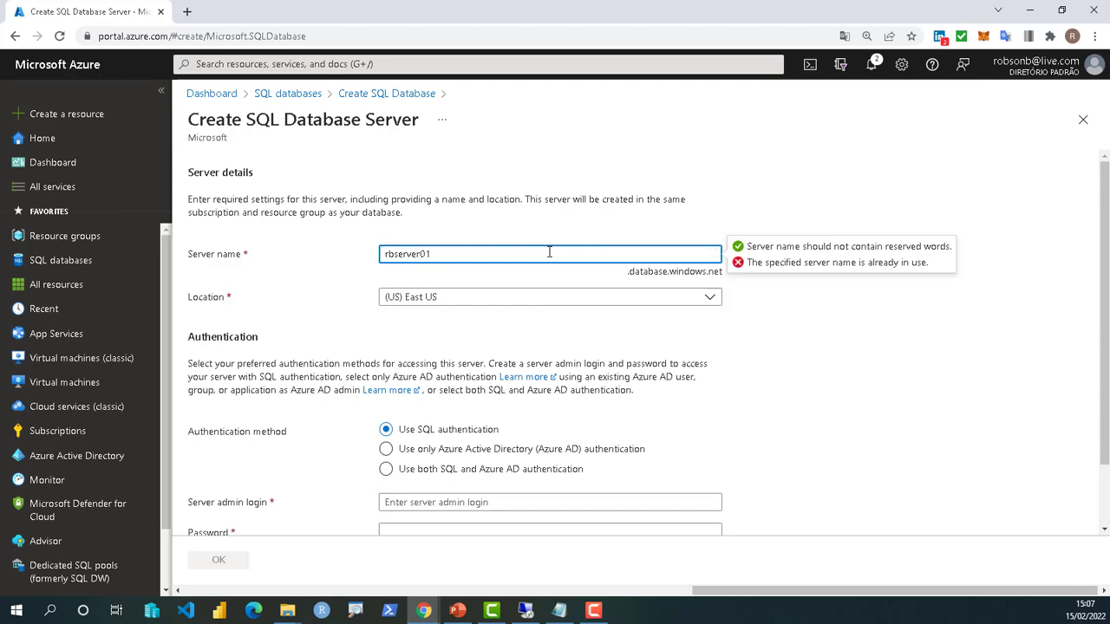
type("app")
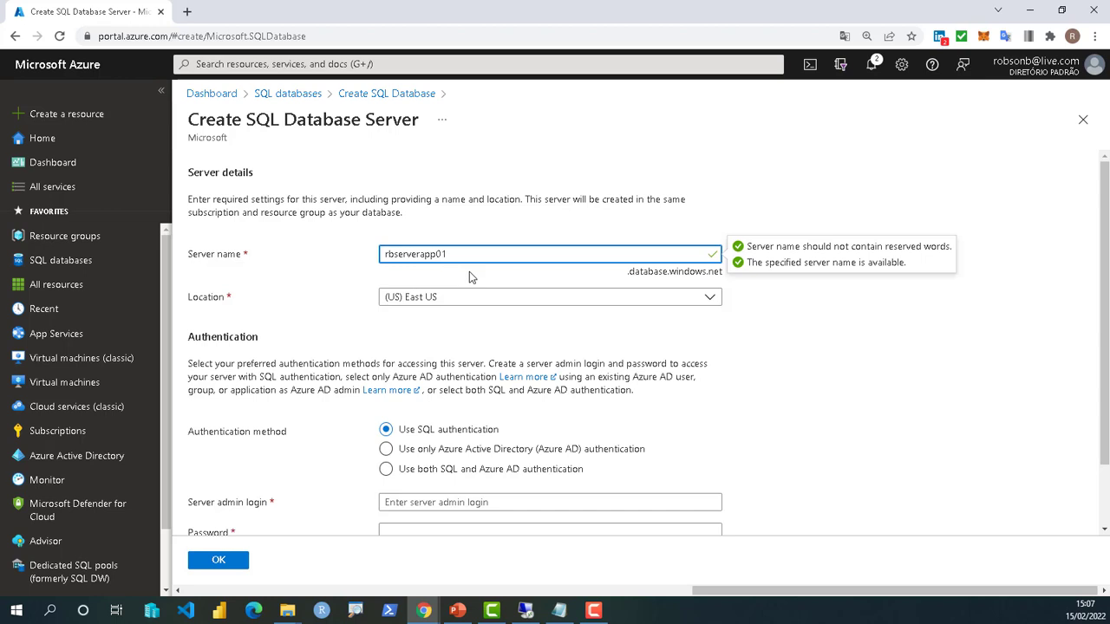
- Enter the server admin login, a password and its matching confirmation
scroll(556, 434, "down", 1)
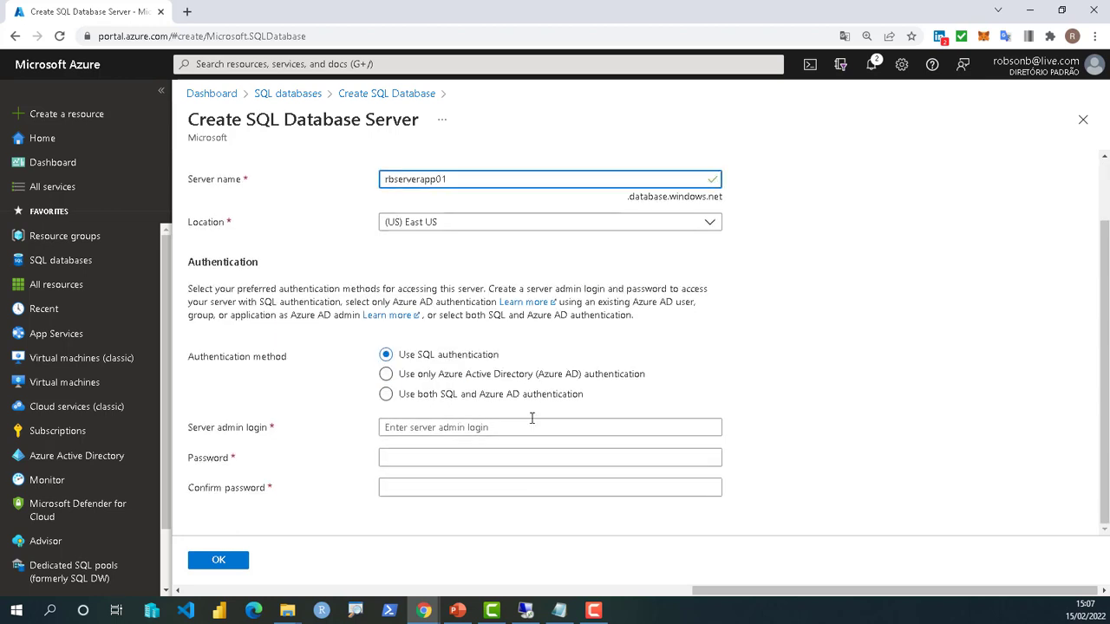
left_click(436, 427)
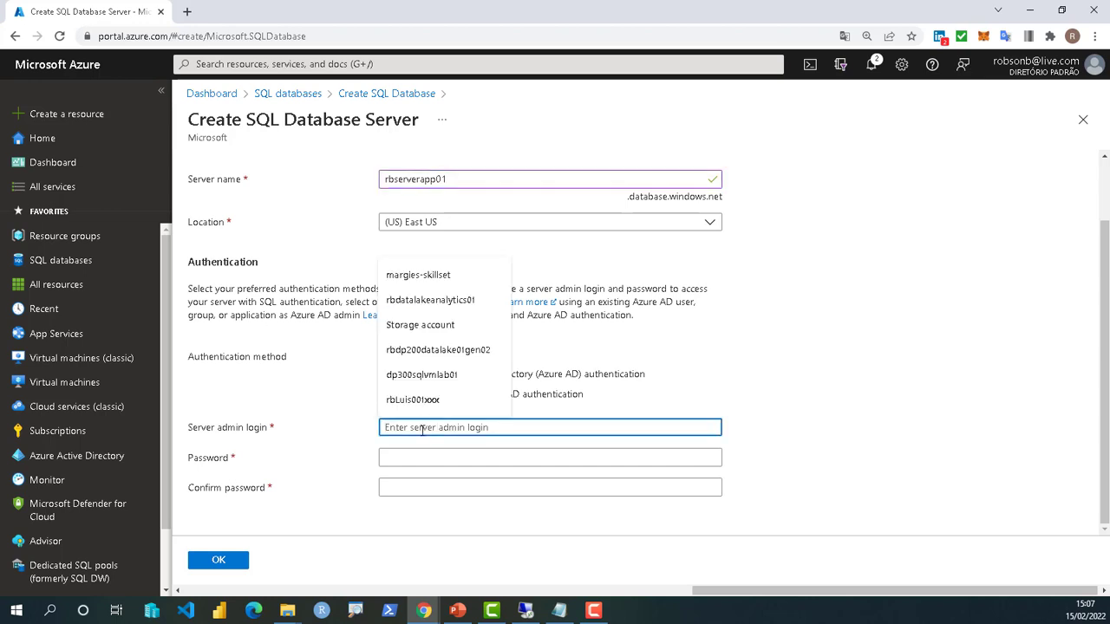
type("robsonb")
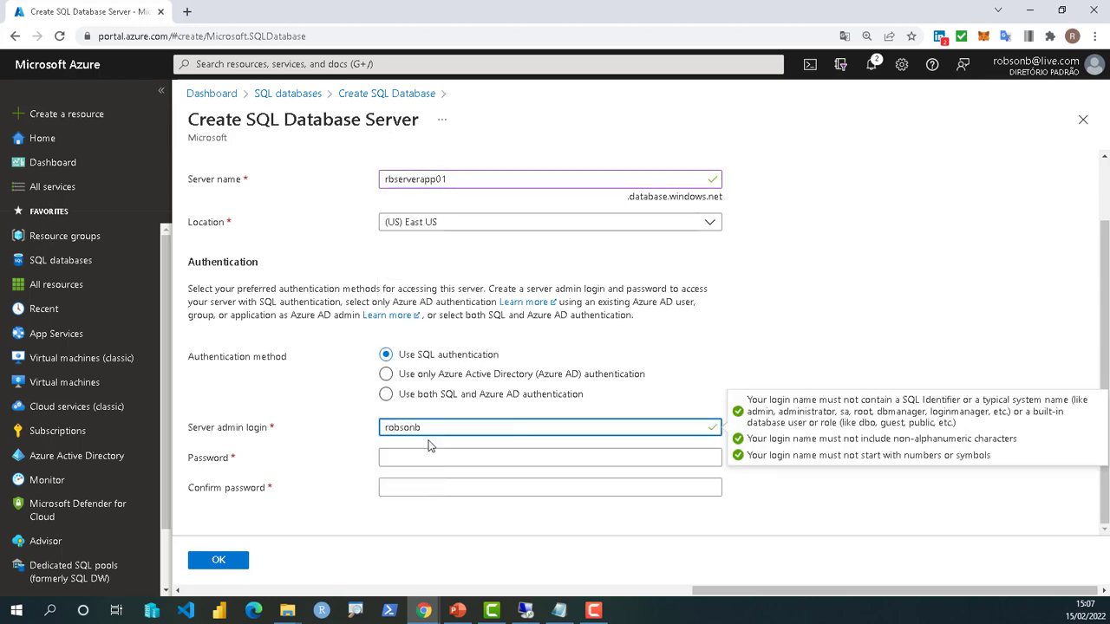
key("Tab")
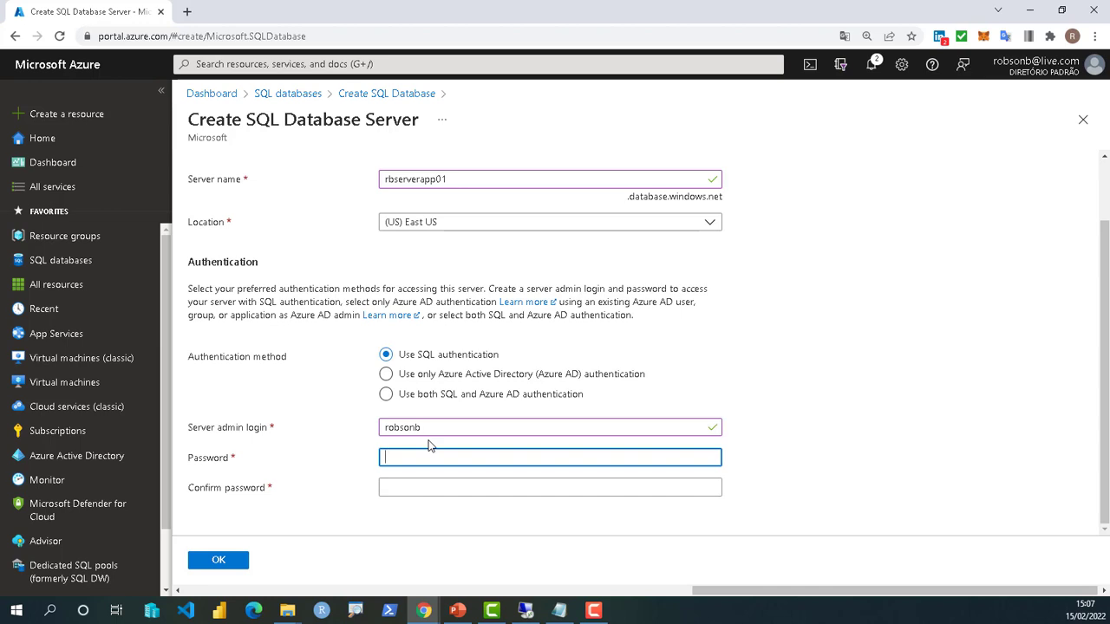
type("•••••")
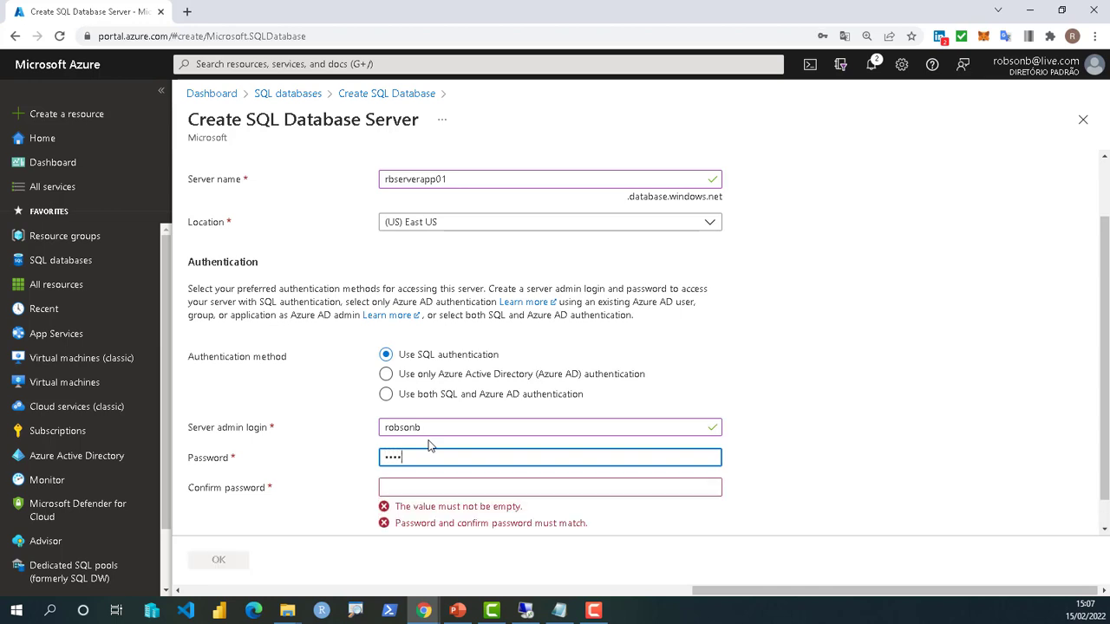
type("•••")
key("Tab")
type("••")
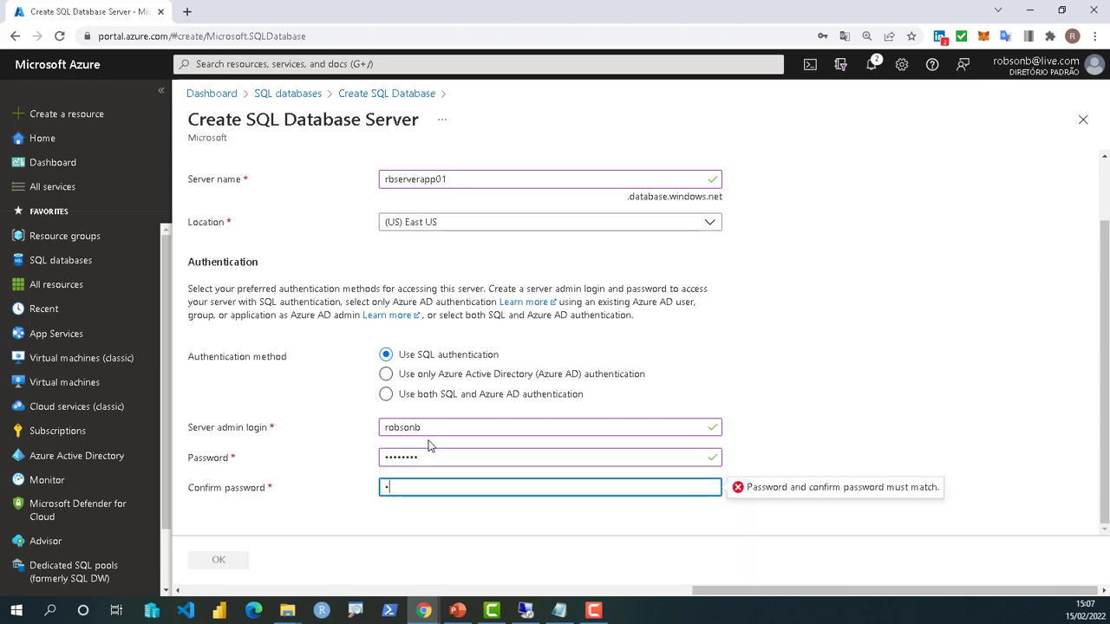
type("••••••")
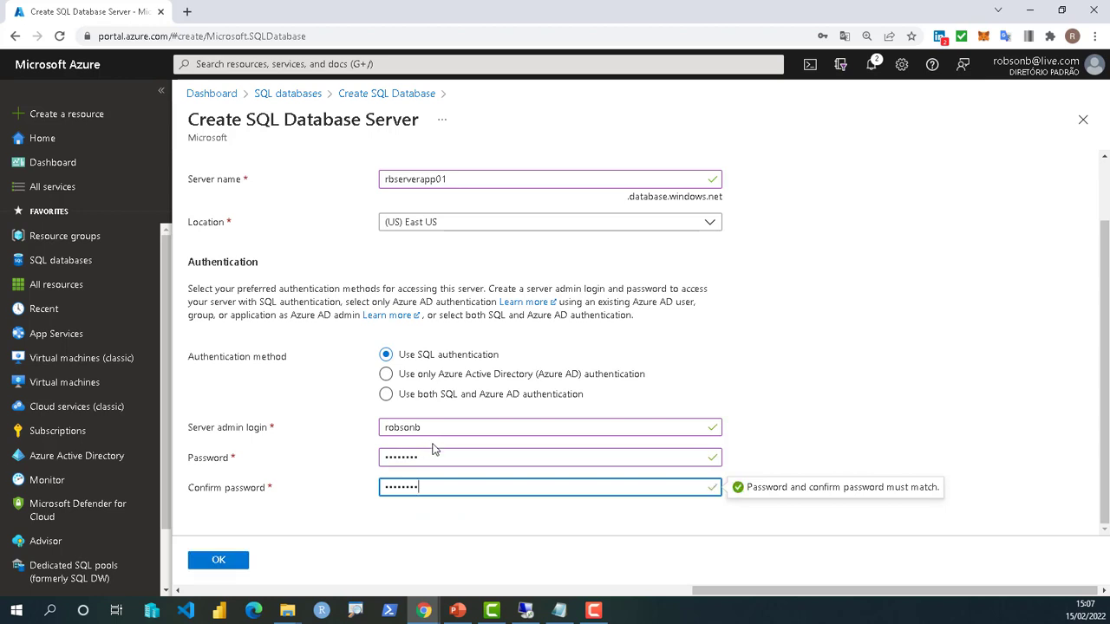
- Confirm the rbserverapp01 server with OK and open Configure database under Compute + storage
left_click(216, 566)
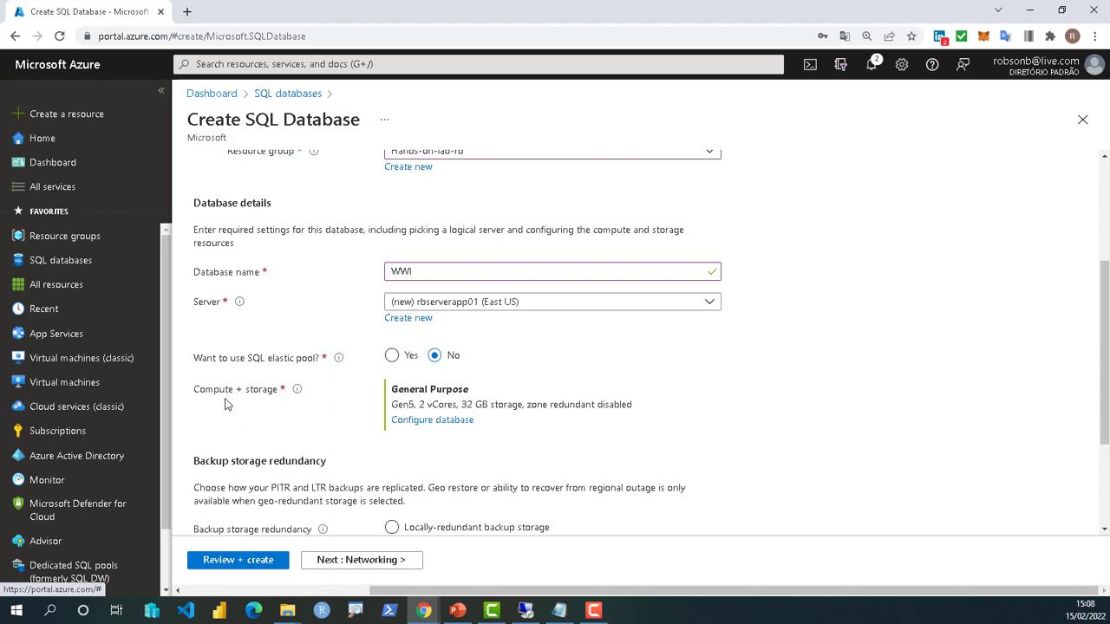
left_click_drag(198, 397, 276, 400)
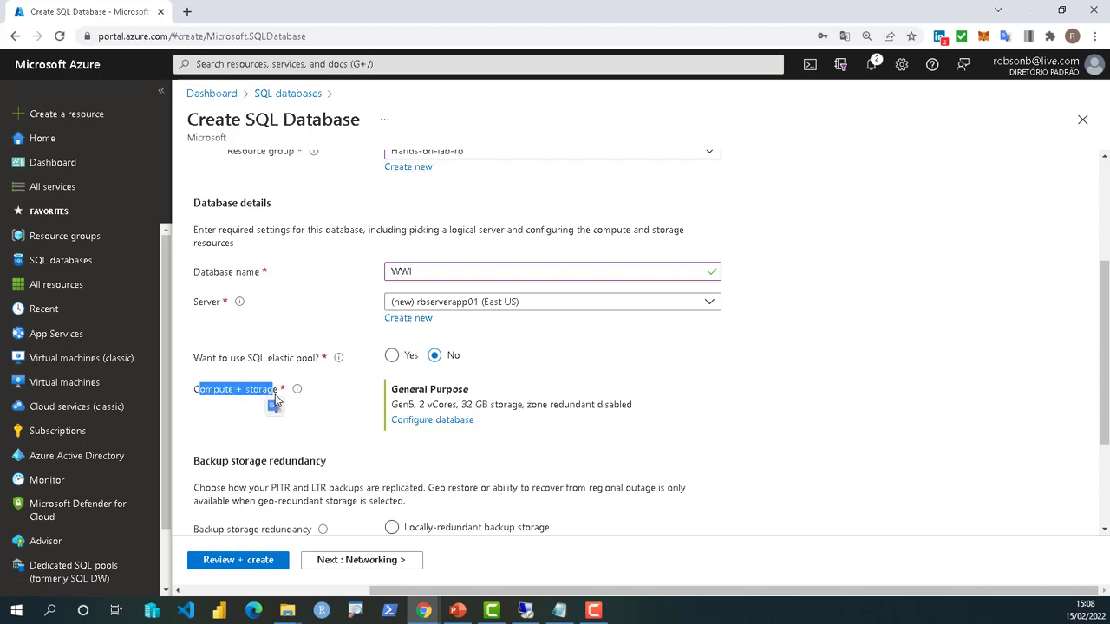
left_click(433, 424)
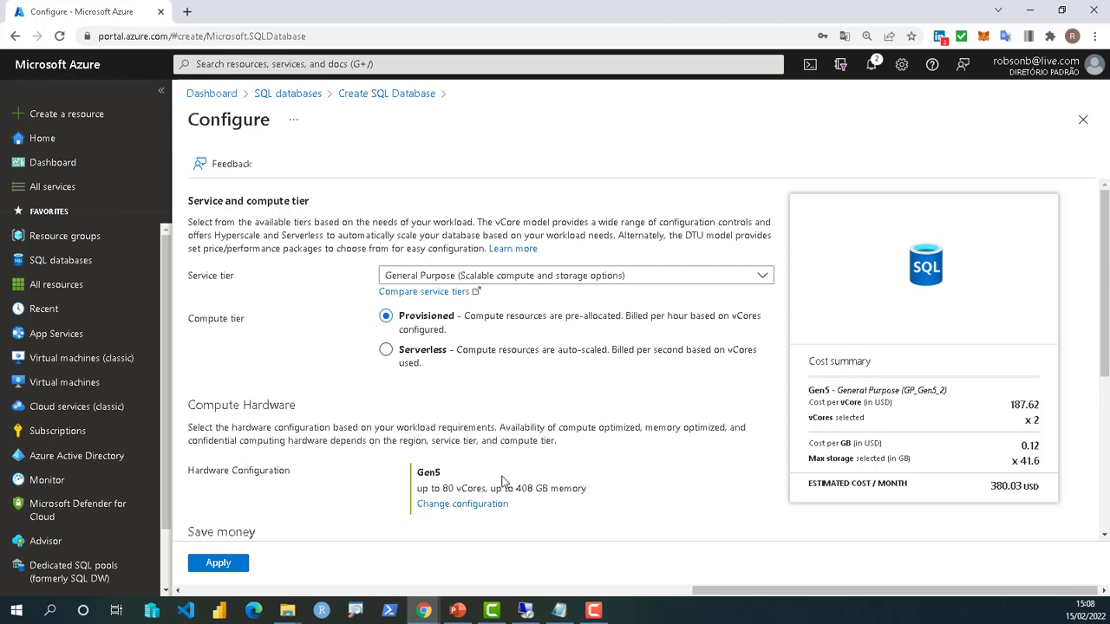
- Change the service tier from General Purpose to Basic and apply it
left_click(424, 279)
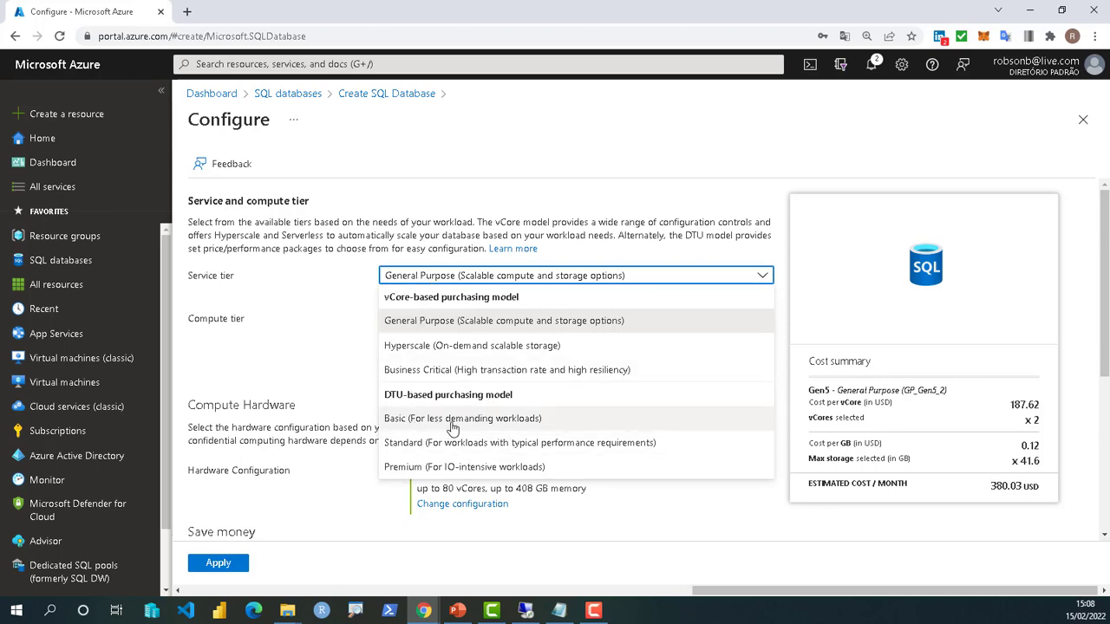
left_click(481, 423)
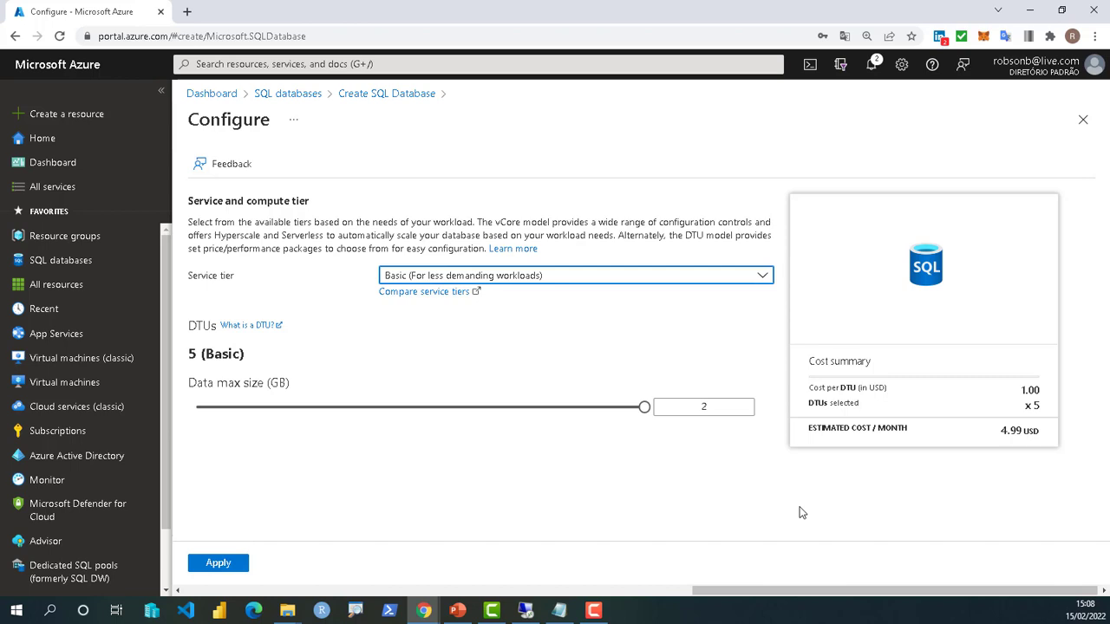
left_click(209, 569)
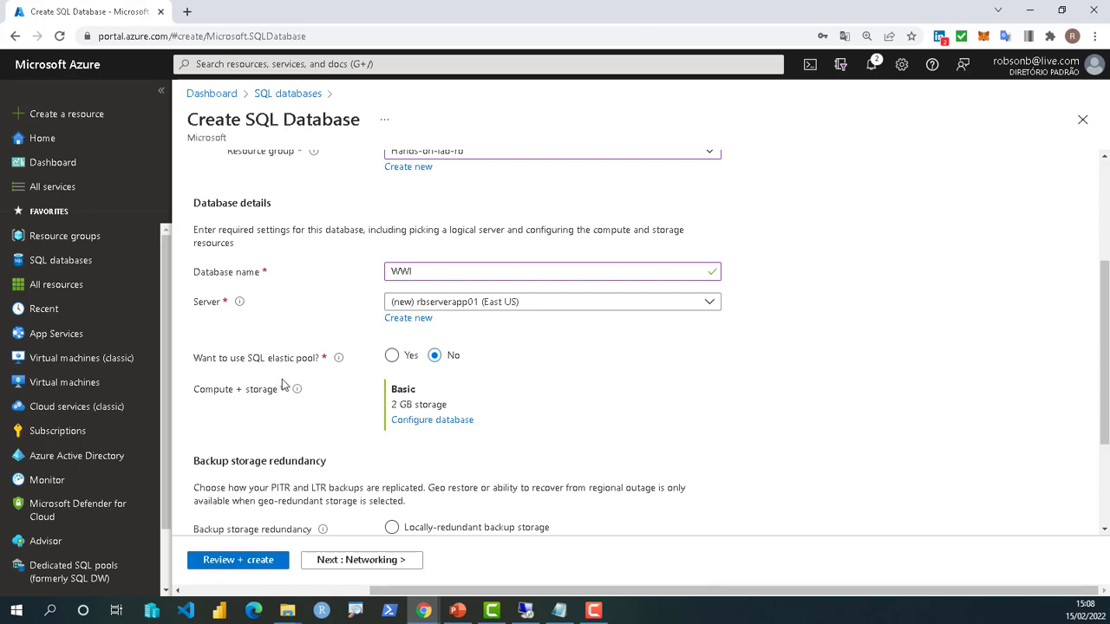
- Review WWI on rbserverapp01 (Basic, 2 GB, geo-redundant backups) and submit it for creation
scroll(575, 391, "down", 2)
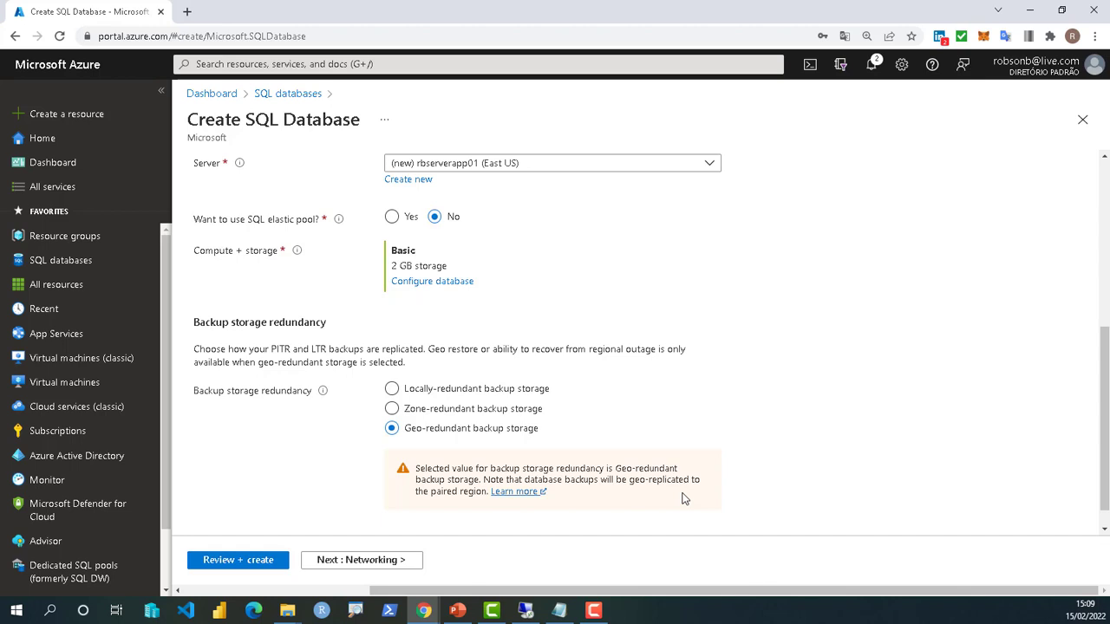
left_click(262, 563)
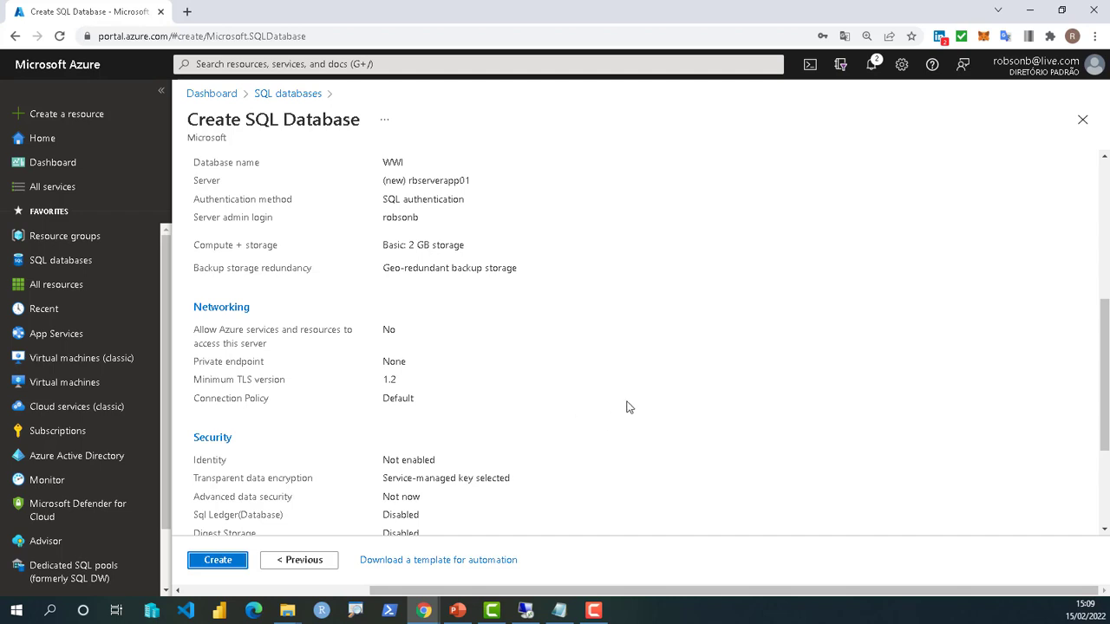
left_click(222, 562)
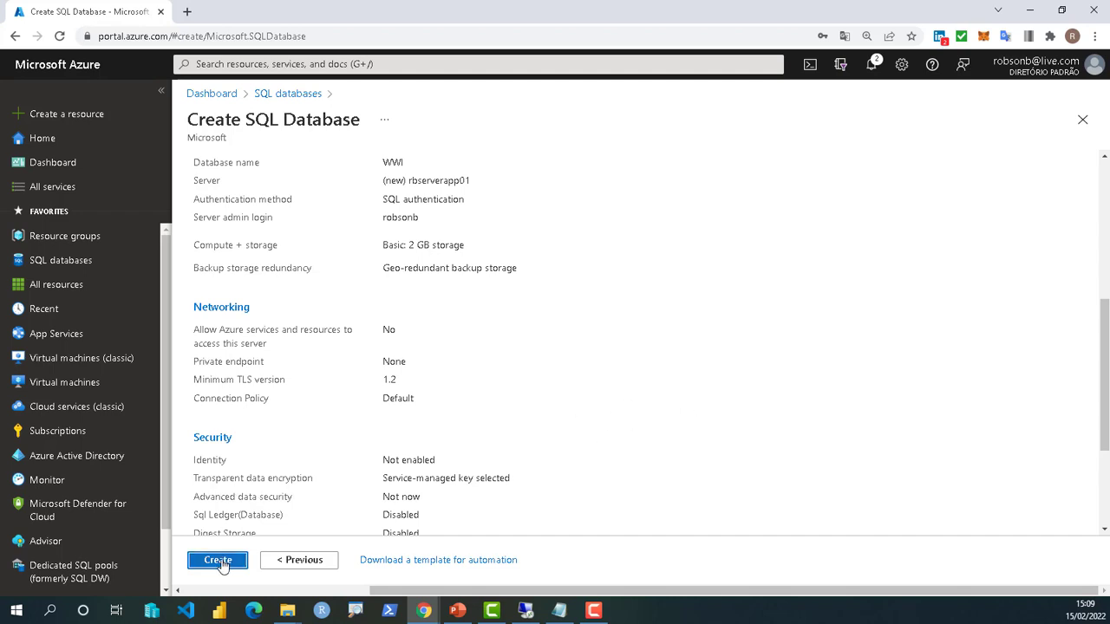
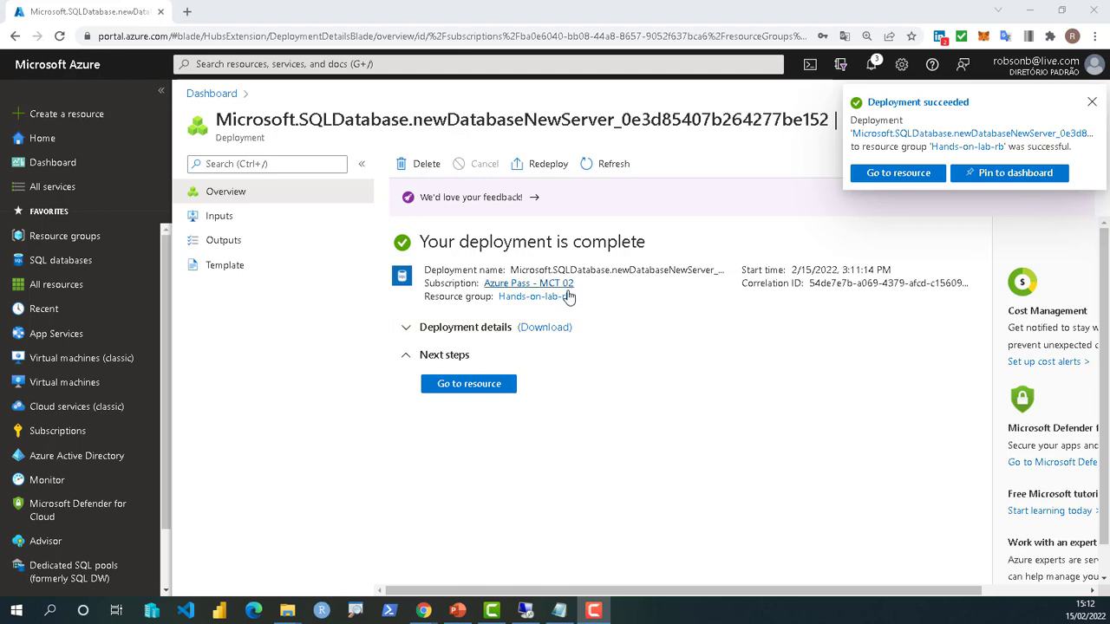
- Open the newly deployed WWI database resource, then switch to the Data Migration Assistant session
left_click(462, 389)
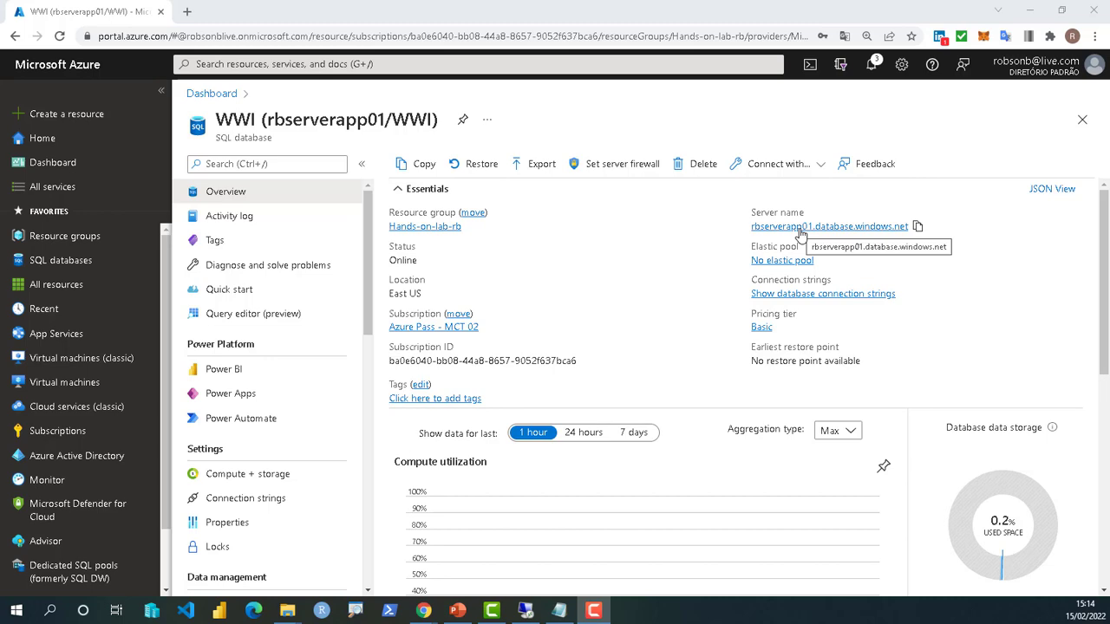
left_click(525, 610)
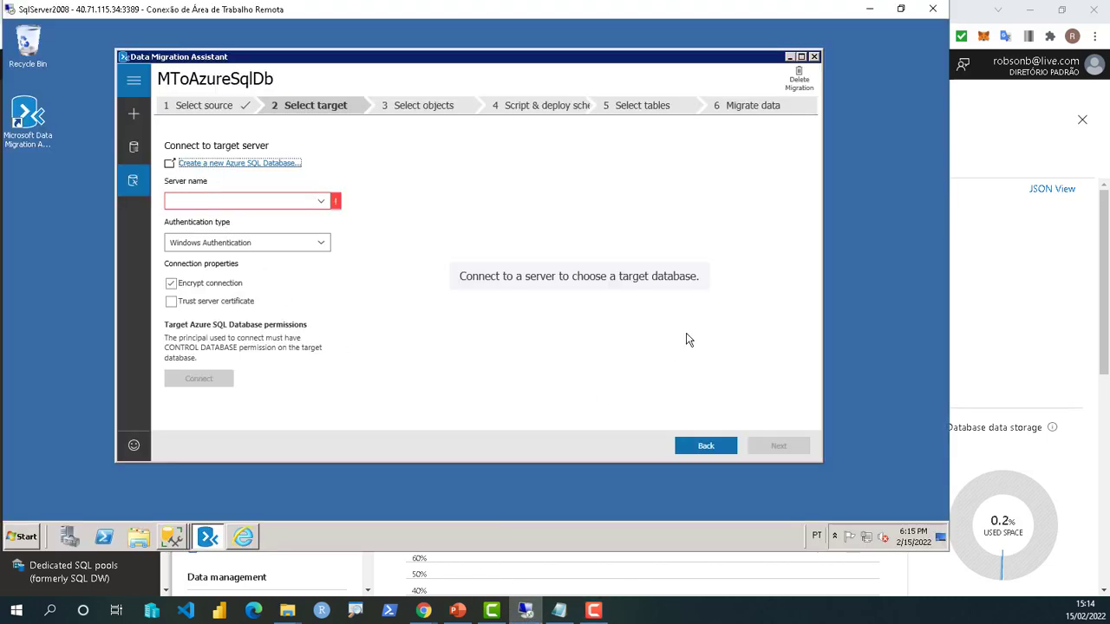
- Copy rbserverapp01.database.windows.net from the portal into DMA's target server name field
left_click(1013, 222)
mouse_move(883, 232)
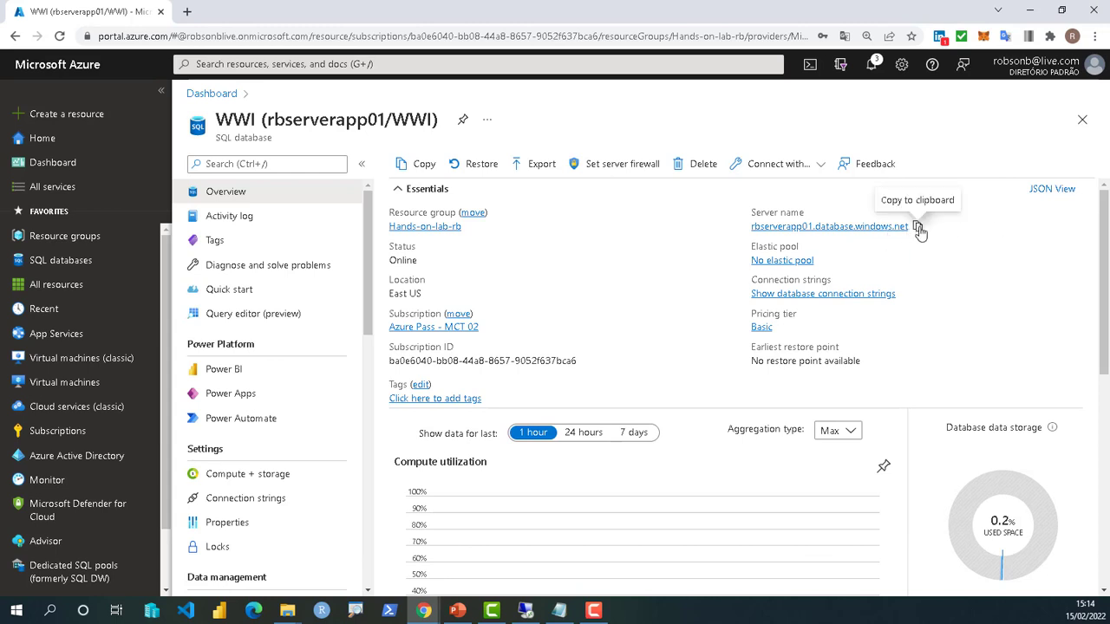
left_click(917, 226)
left_click(524, 610)
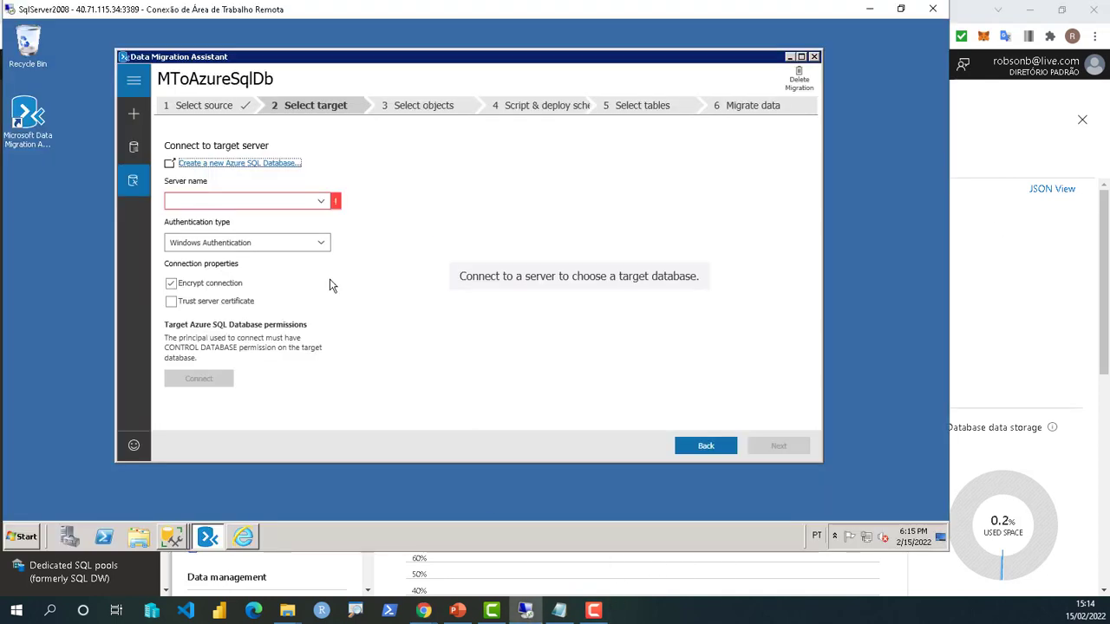
left_click(259, 199)
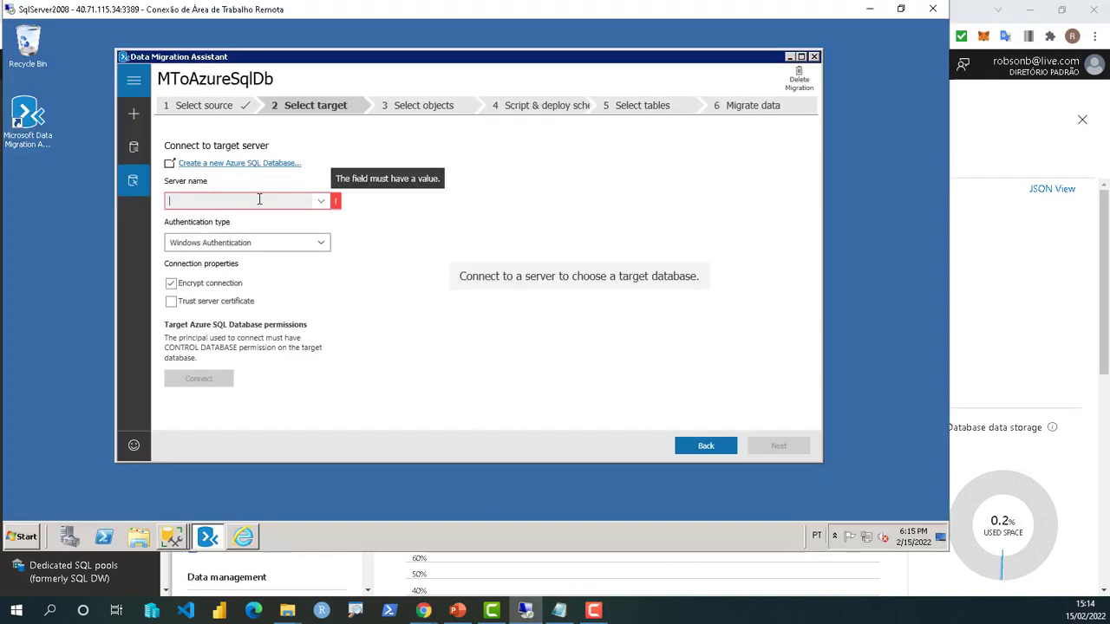
key("ctrl+v")
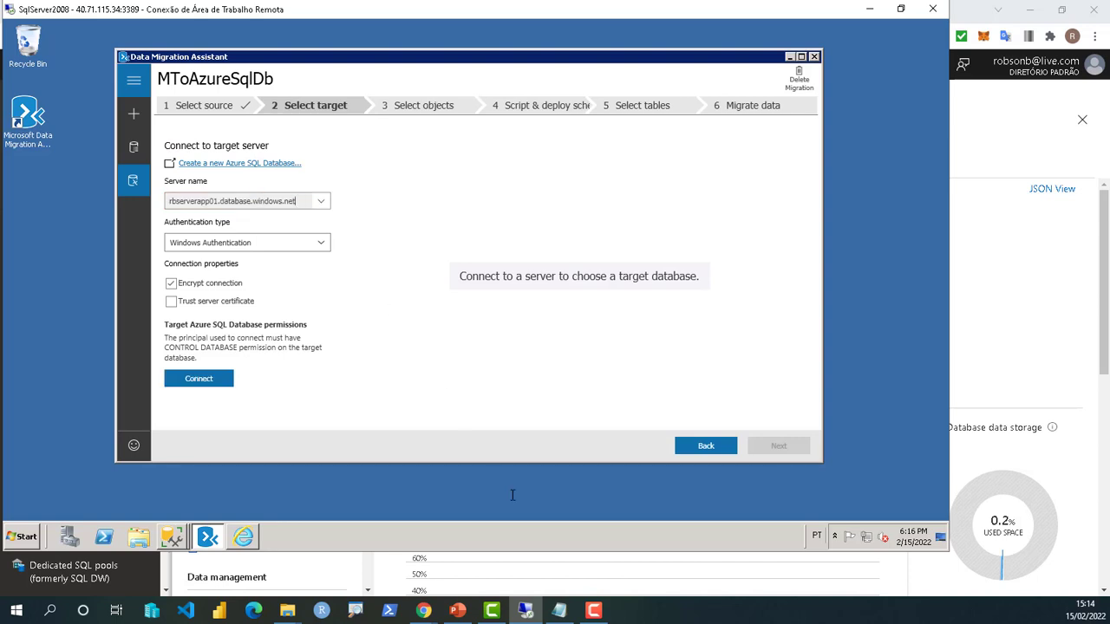
left_click(1010, 282)
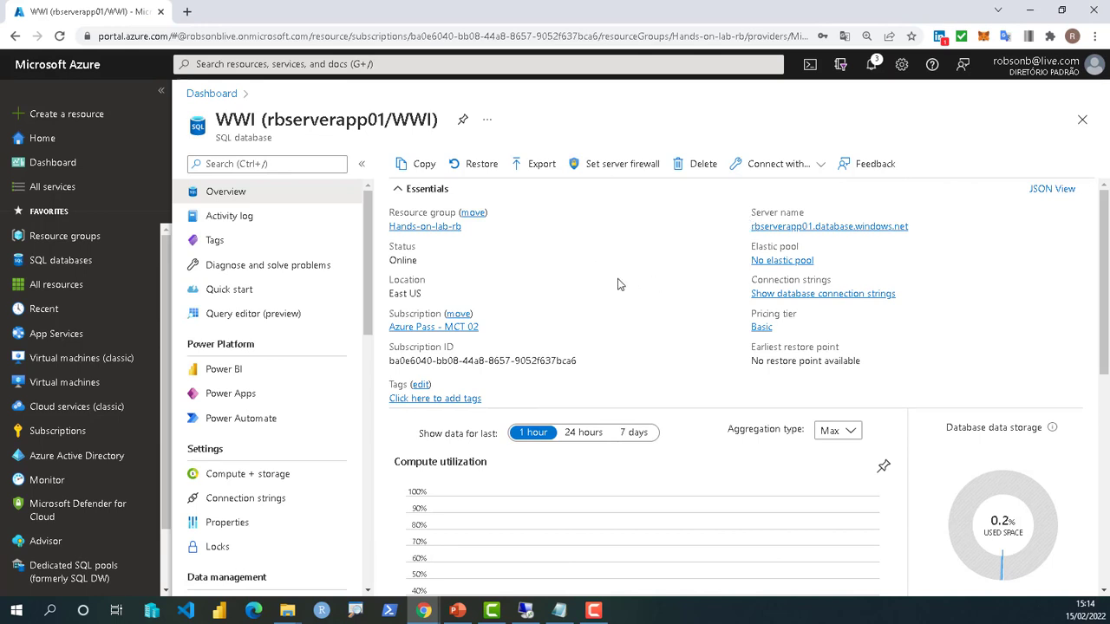
- Open rbserverapp01's firewall settings and name a new rule SQLonprim
mouse_move(828, 225)
left_click(789, 227)
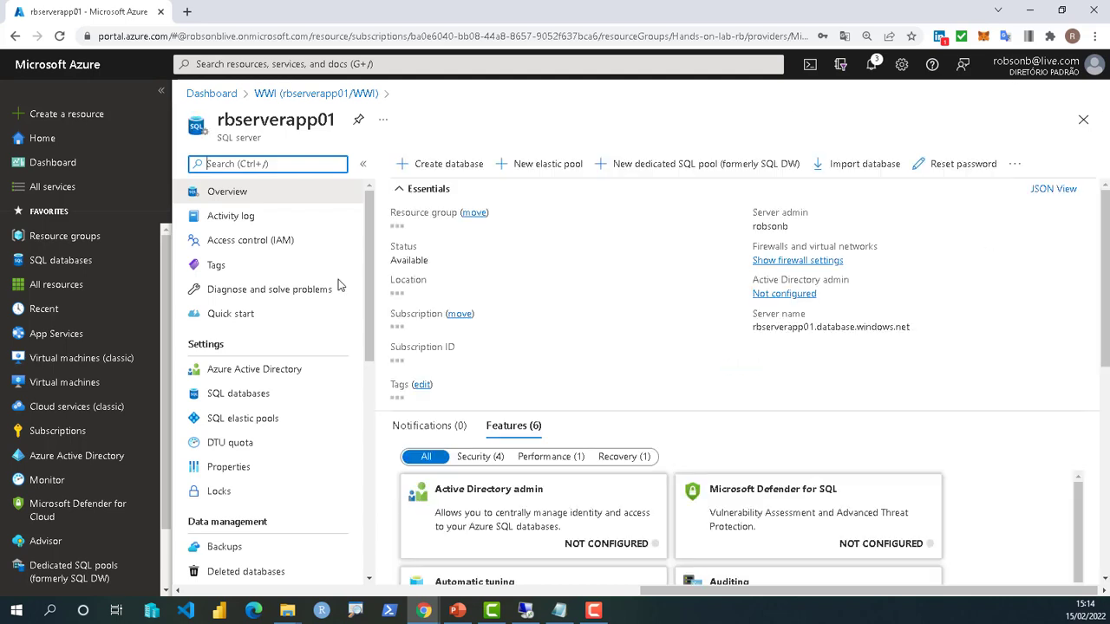
left_click(779, 262)
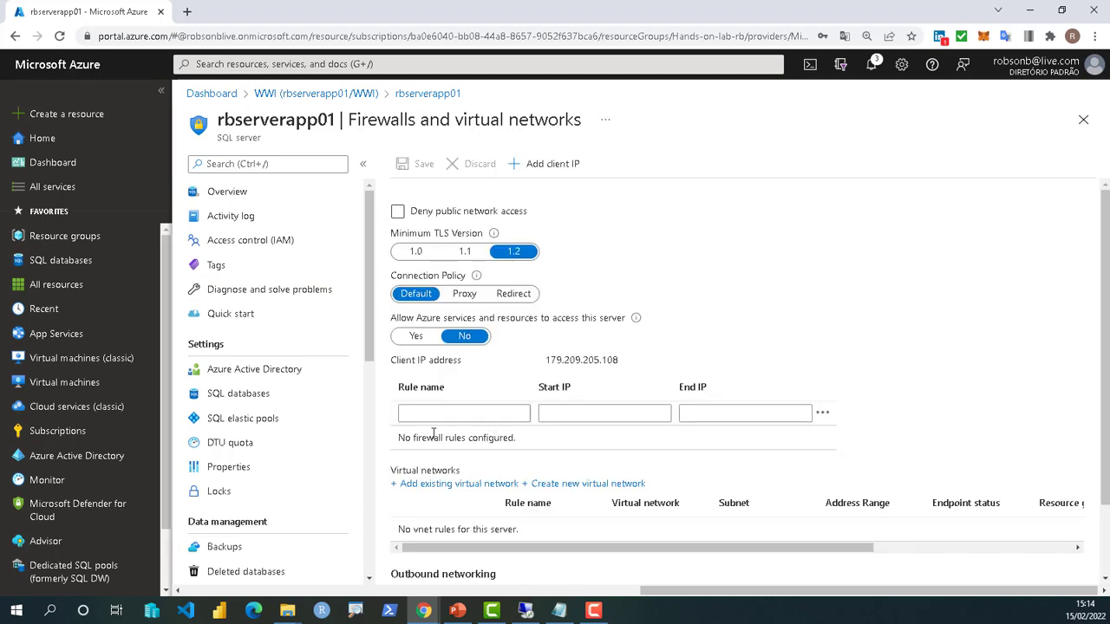
left_click(470, 412)
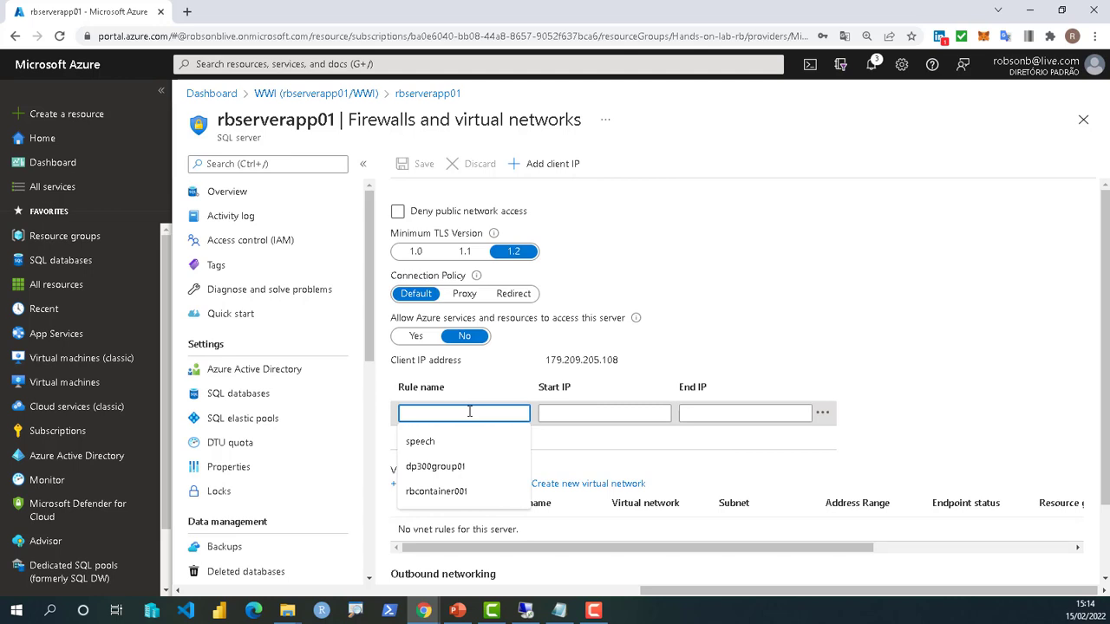
type("SQLonpri")
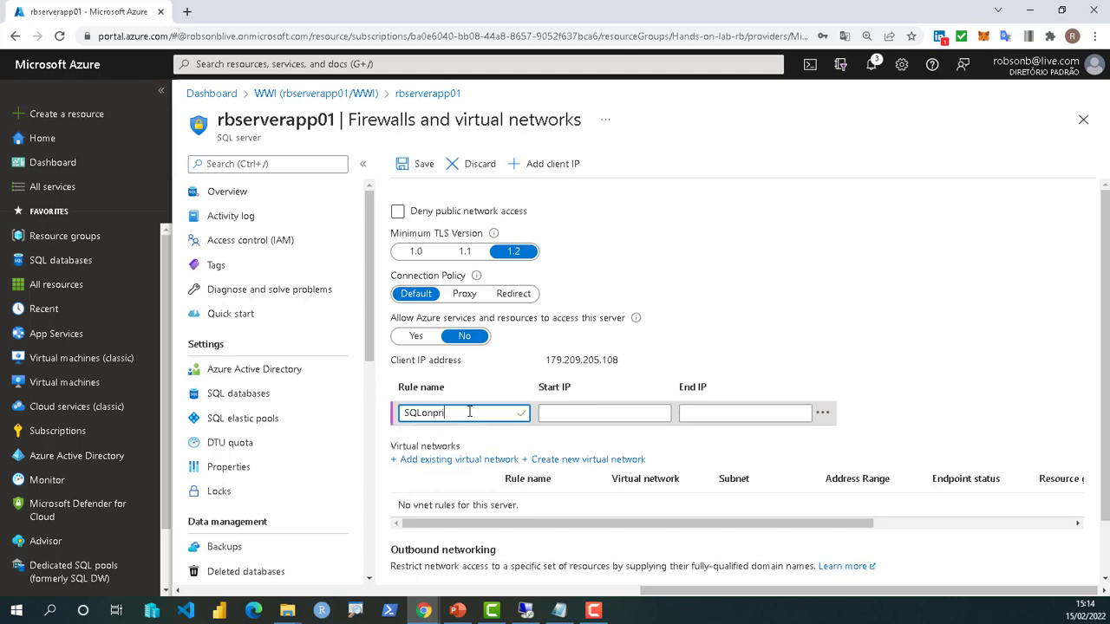
type("m")
- Set the SQLonprim rule's start and end IP to 40.71.115.34
left_click(617, 412)
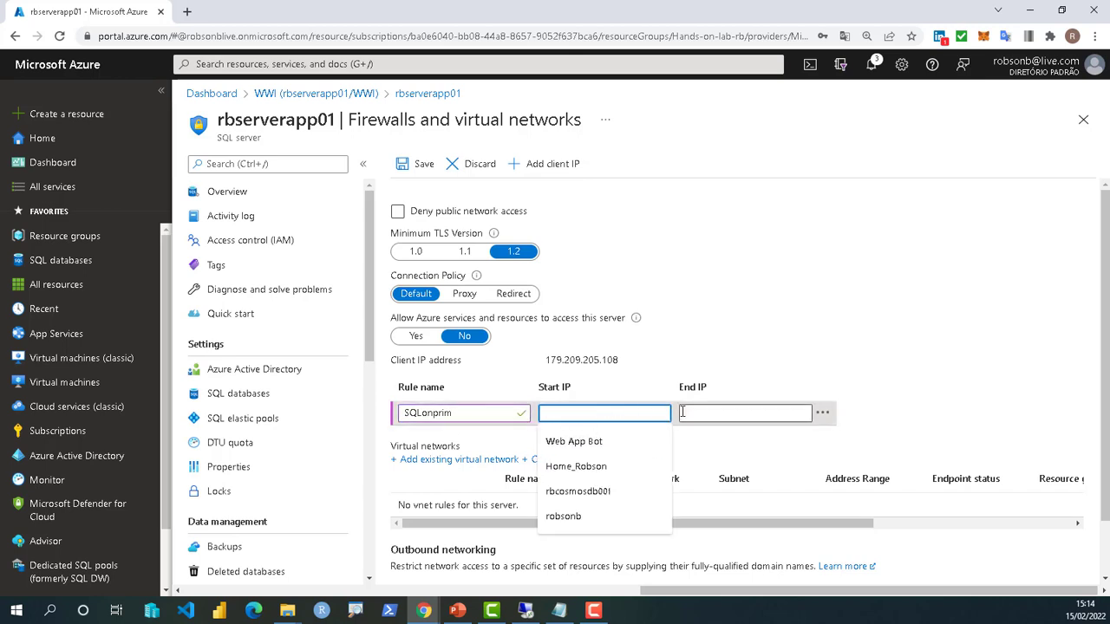
left_click(712, 420)
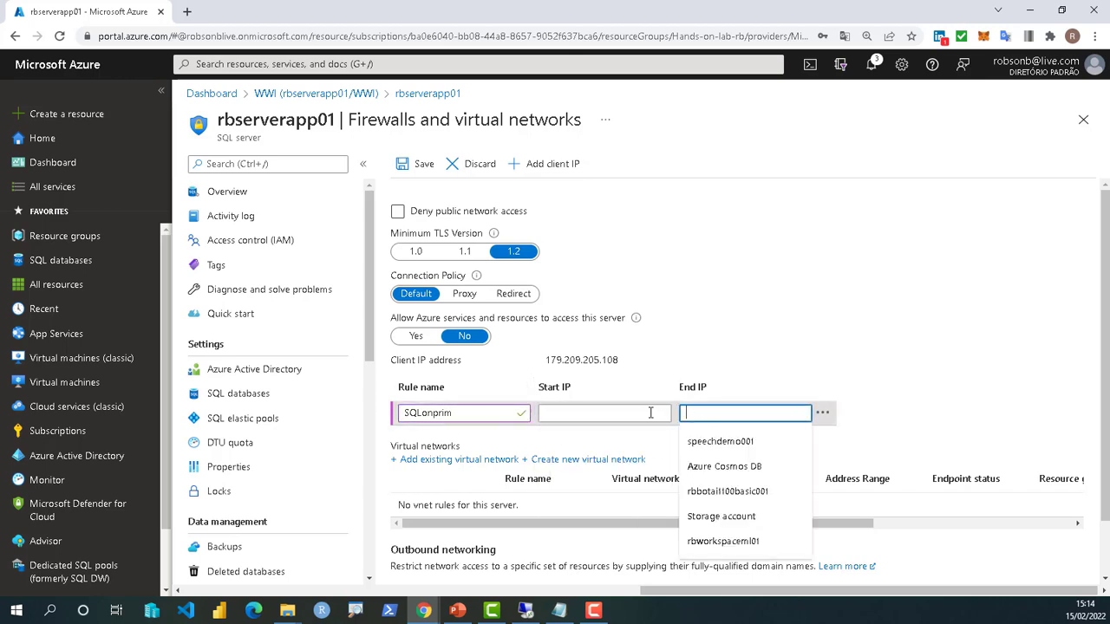
left_click(603, 413)
type("40.")
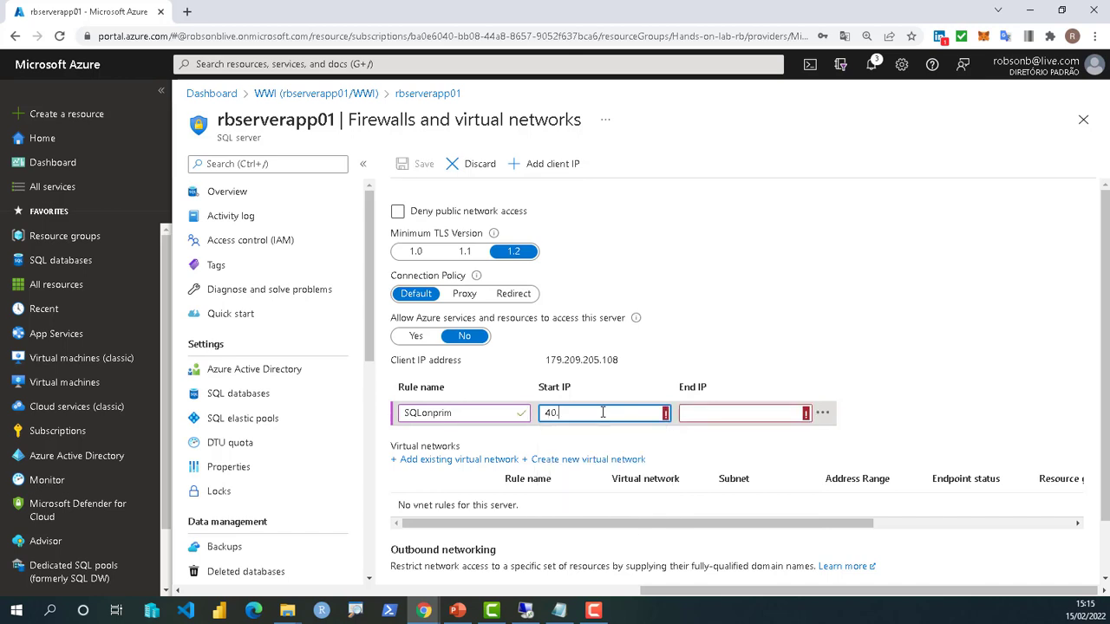
type("71.115.34")
key("Tab")
key("Escape")
key("shift+Tab")
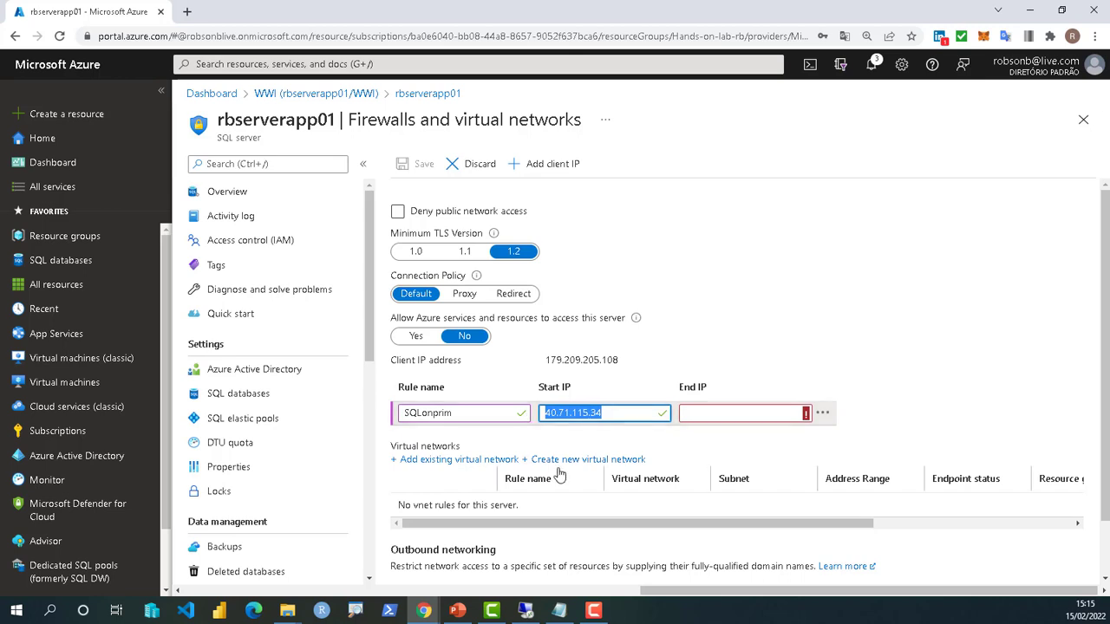
left_click(714, 412)
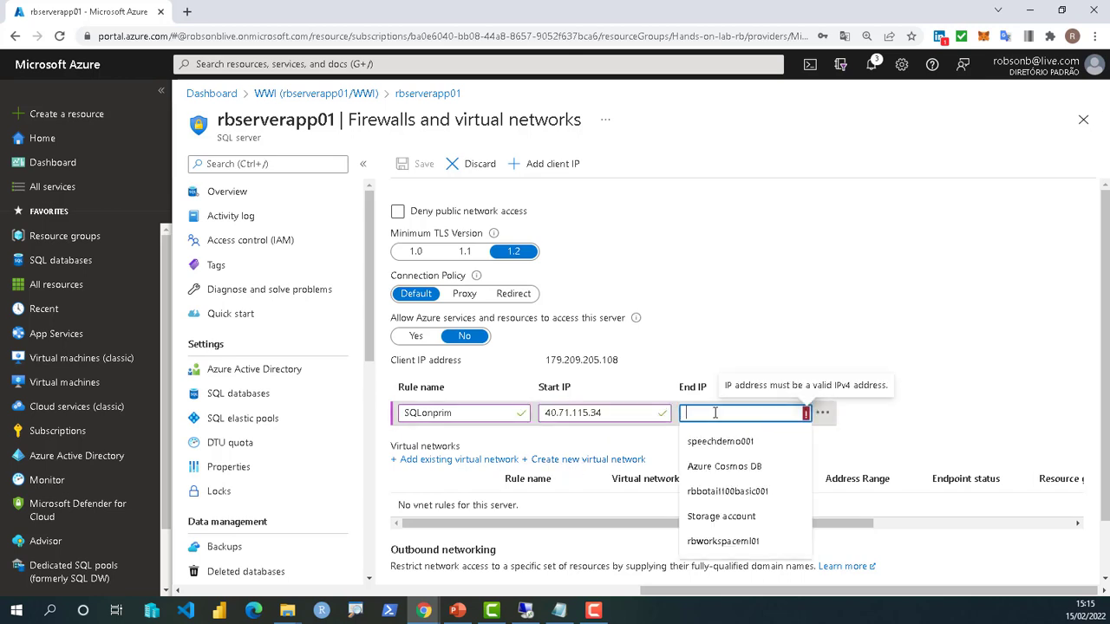
key("ctrl+v")
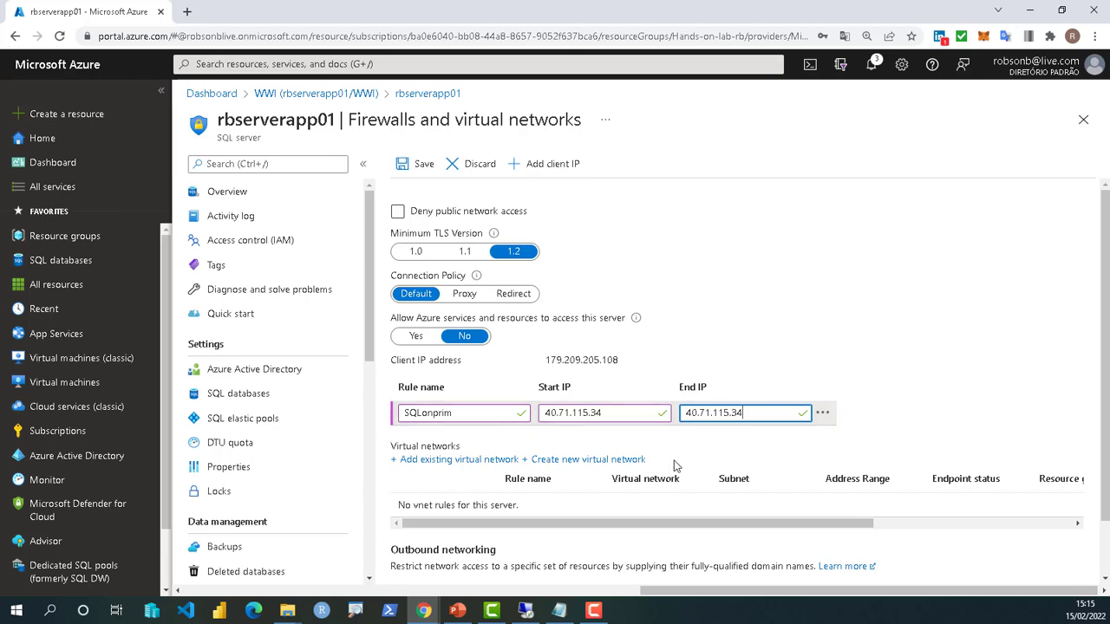
- Save the SQLonprim firewall rule and return to the rbserverapp01 overview
left_click_drag(546, 362, 634, 361)
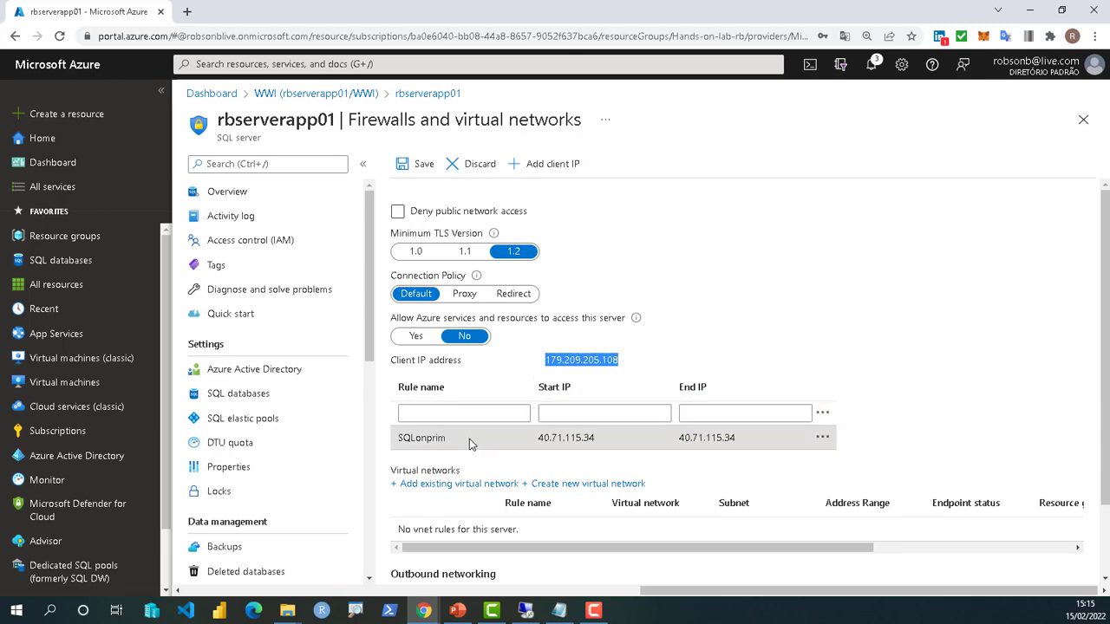
left_click(405, 167)
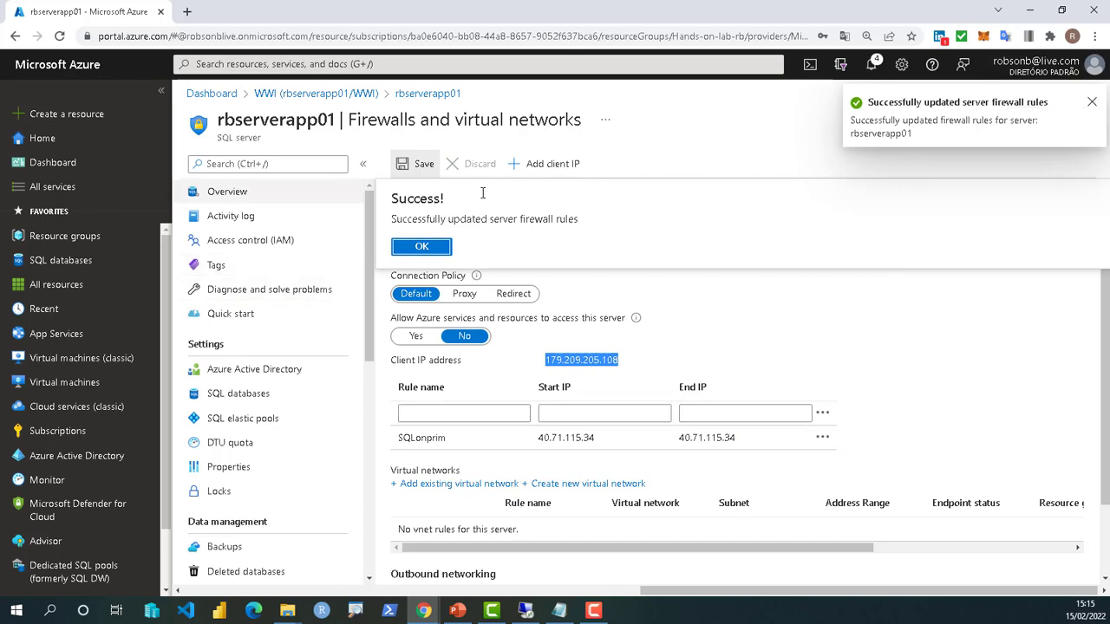
left_click(437, 96)
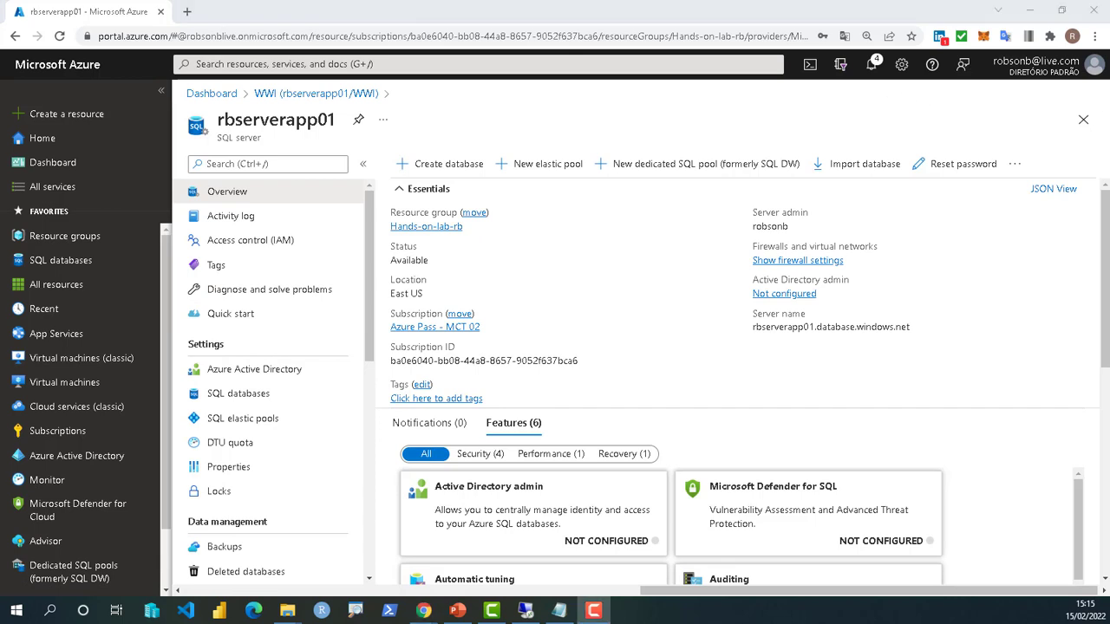
- Connect to the Azure SQL target using SQL Server Authentication and the admin login, select WWI, and continue
left_click(526, 610)
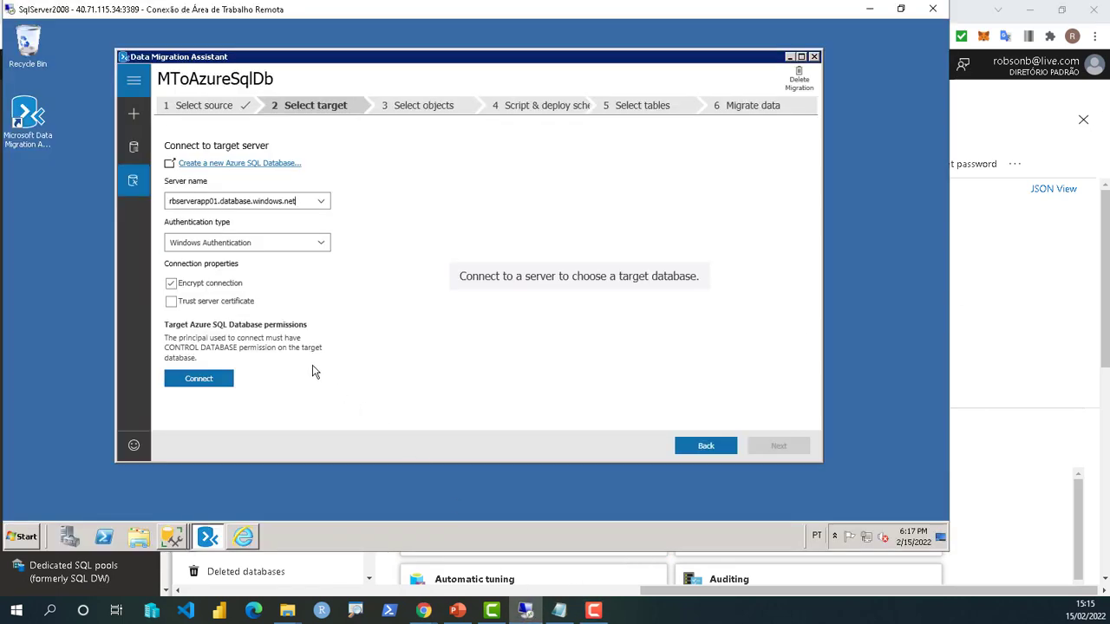
left_click(241, 246)
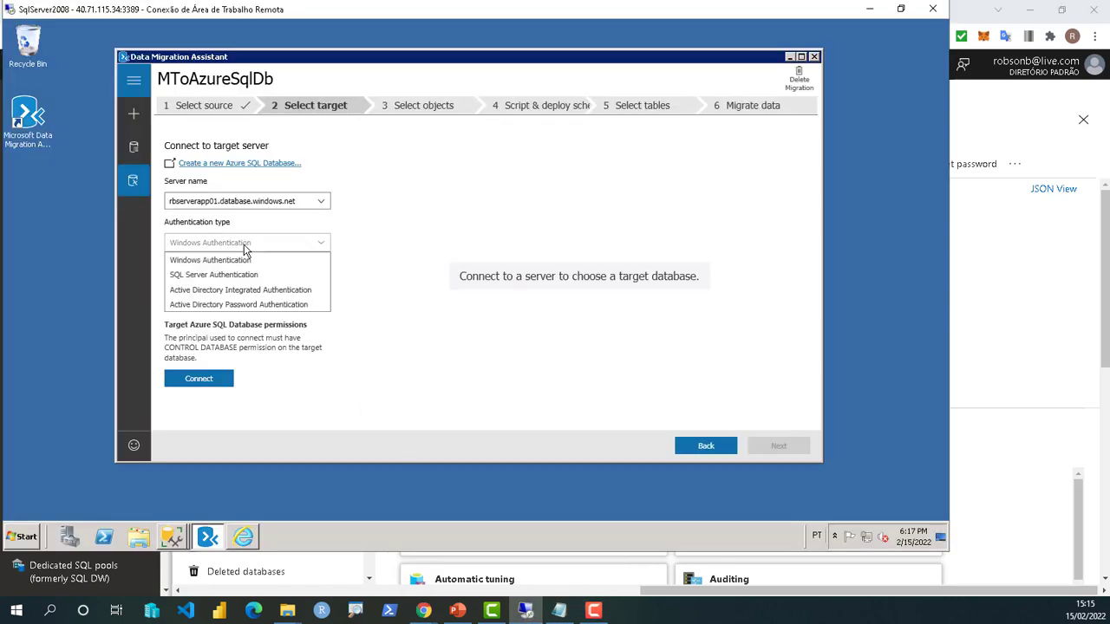
left_click(218, 276)
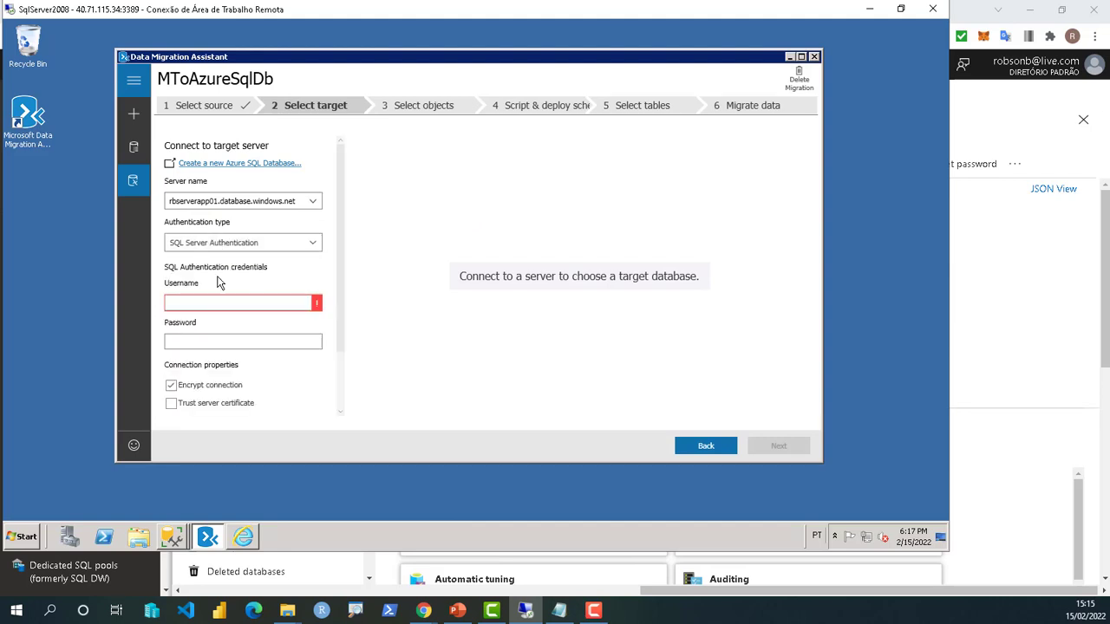
left_click(218, 306)
type("robsonb")
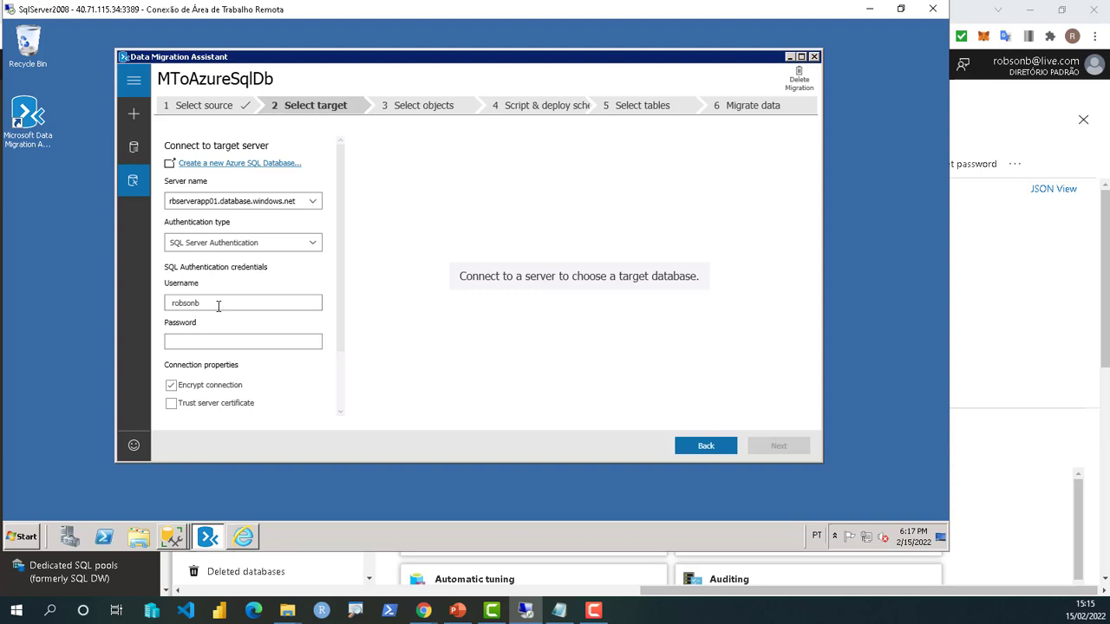
key("Tab")
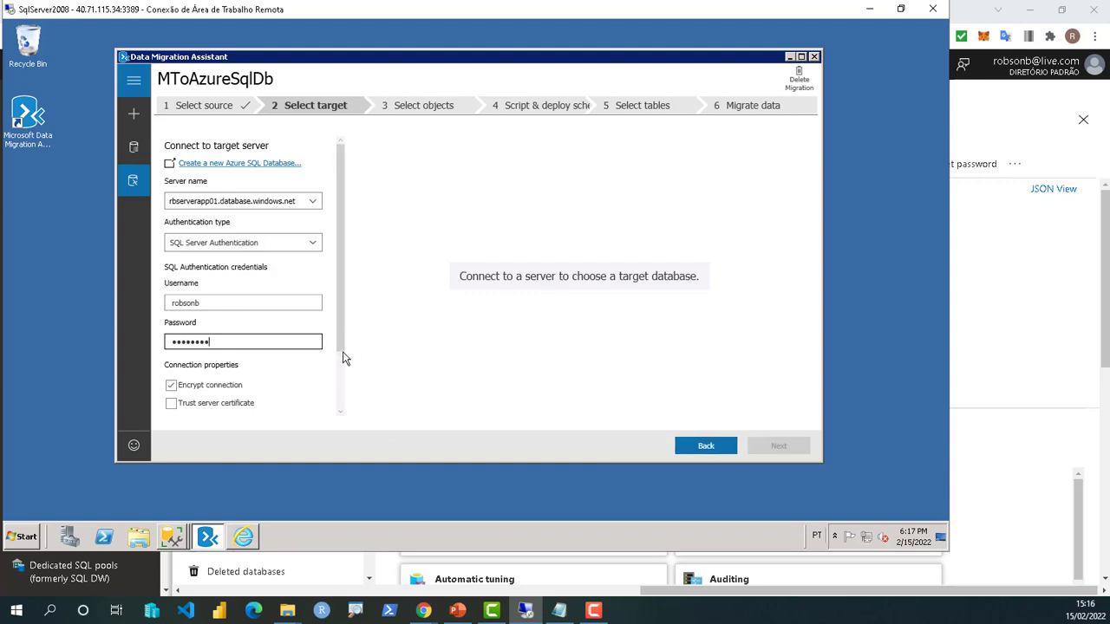
scroll(338, 382, "down", 2)
scroll(338, 409, "down", 1)
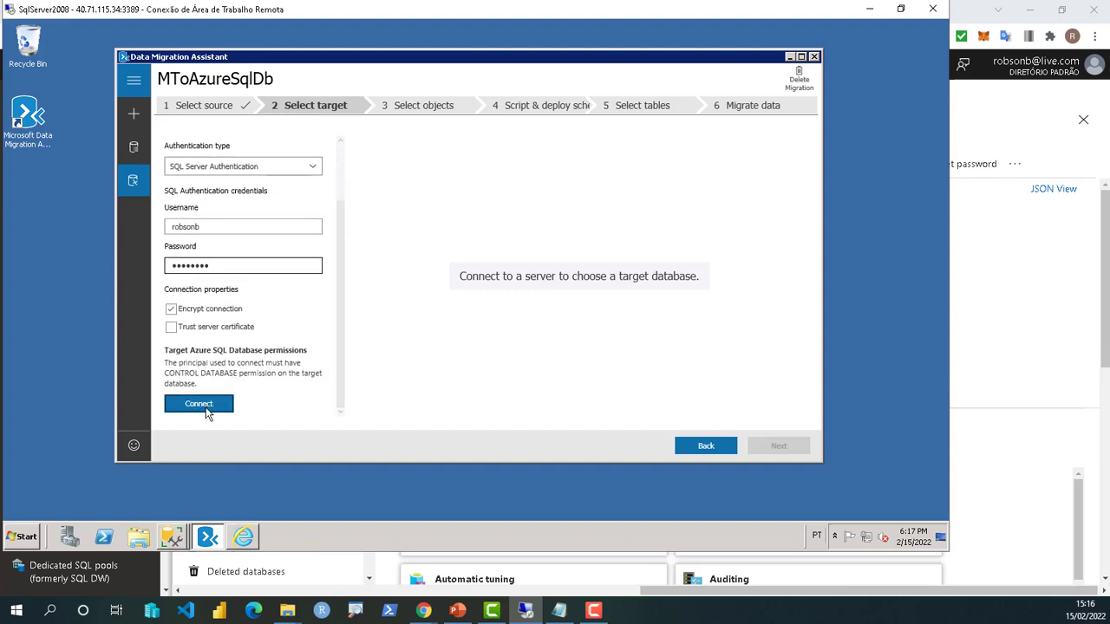
left_click(207, 406)
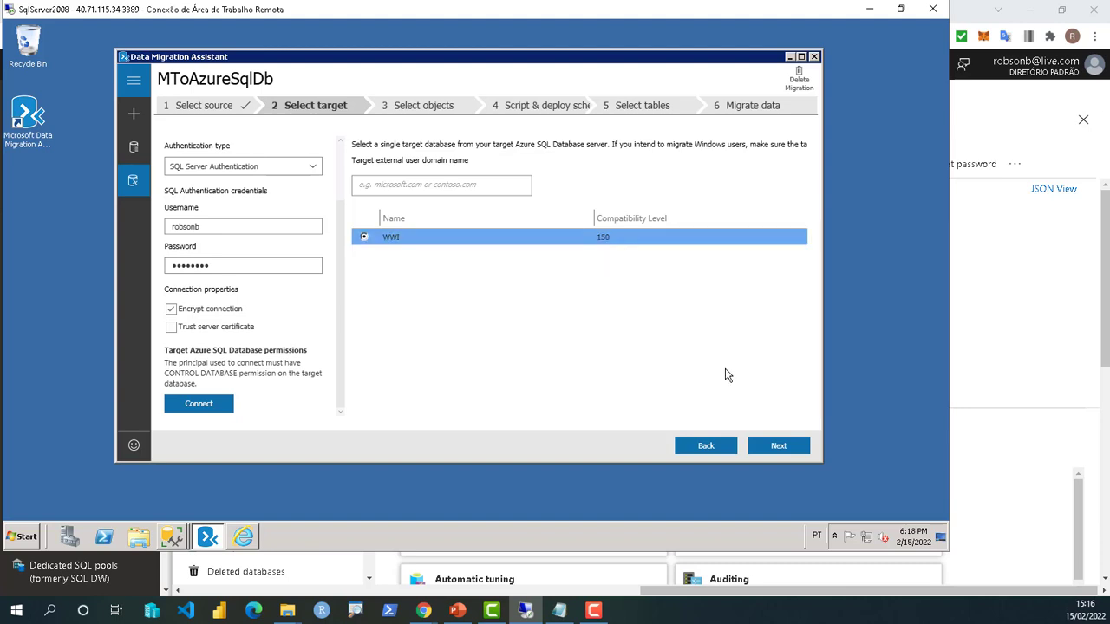
left_click(781, 446)
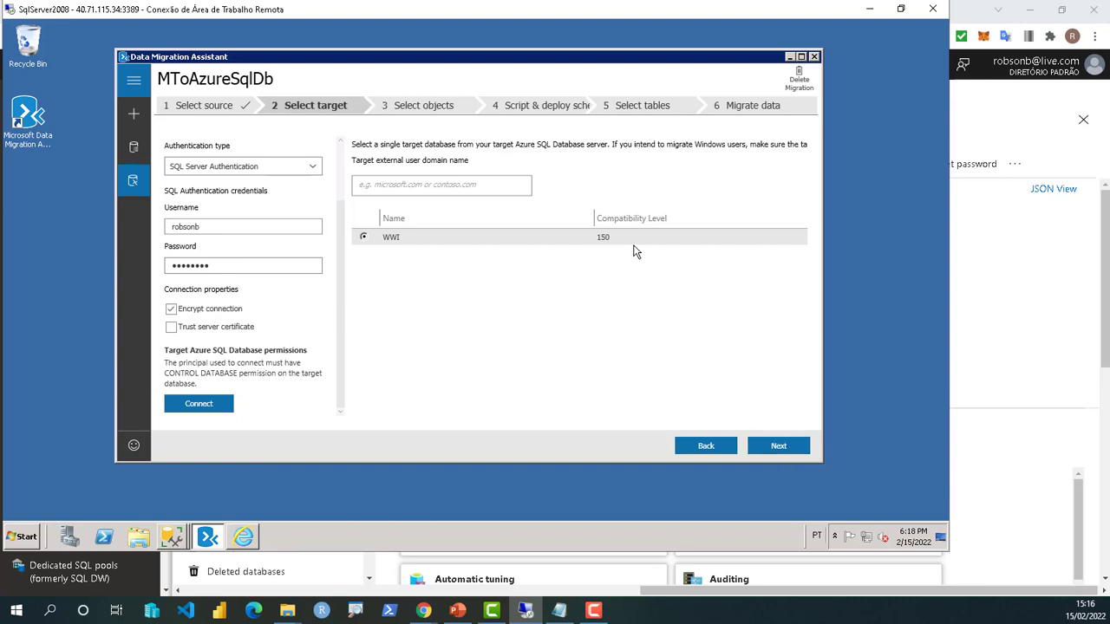
left_click(779, 448)
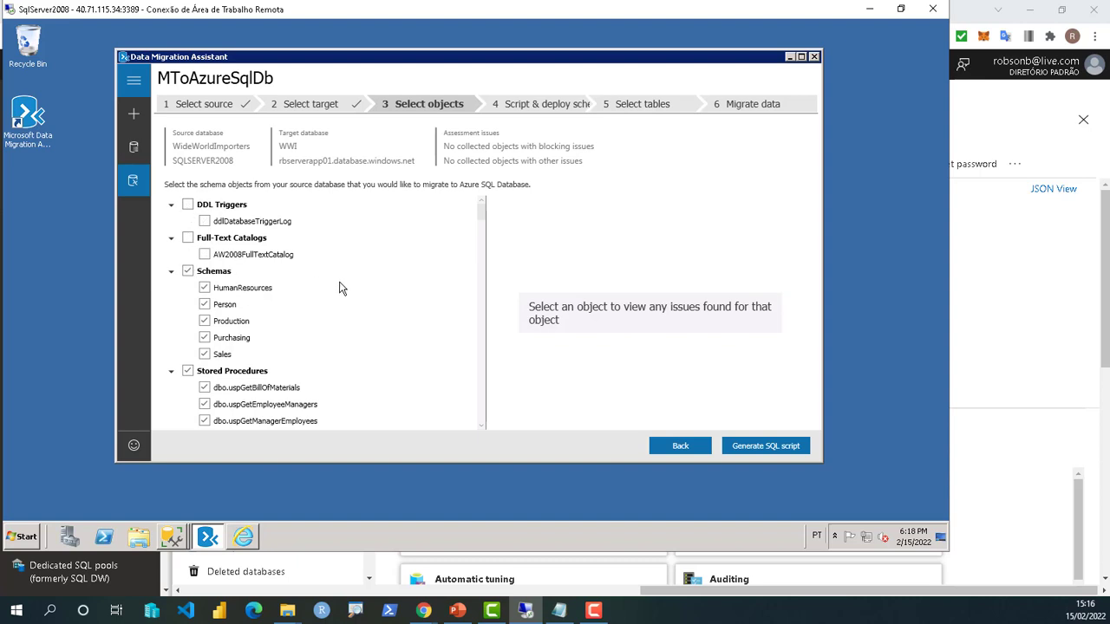
scroll(276, 347, "down", 2)
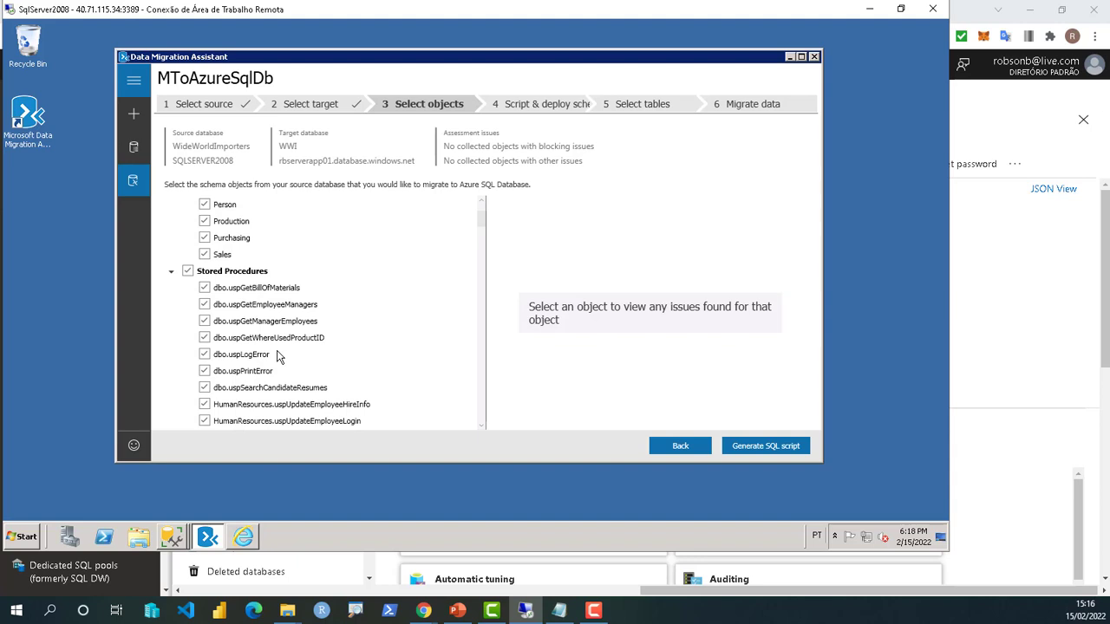
scroll(278, 355, "down", 1)
scroll(264, 363, "down", 3)
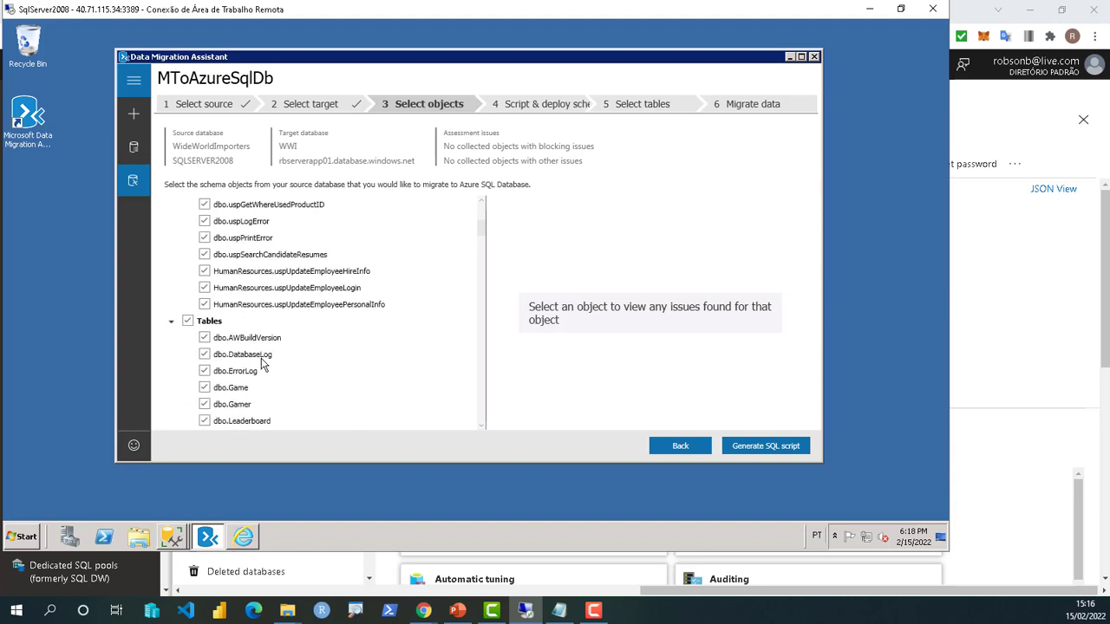
scroll(264, 363, "down", 5)
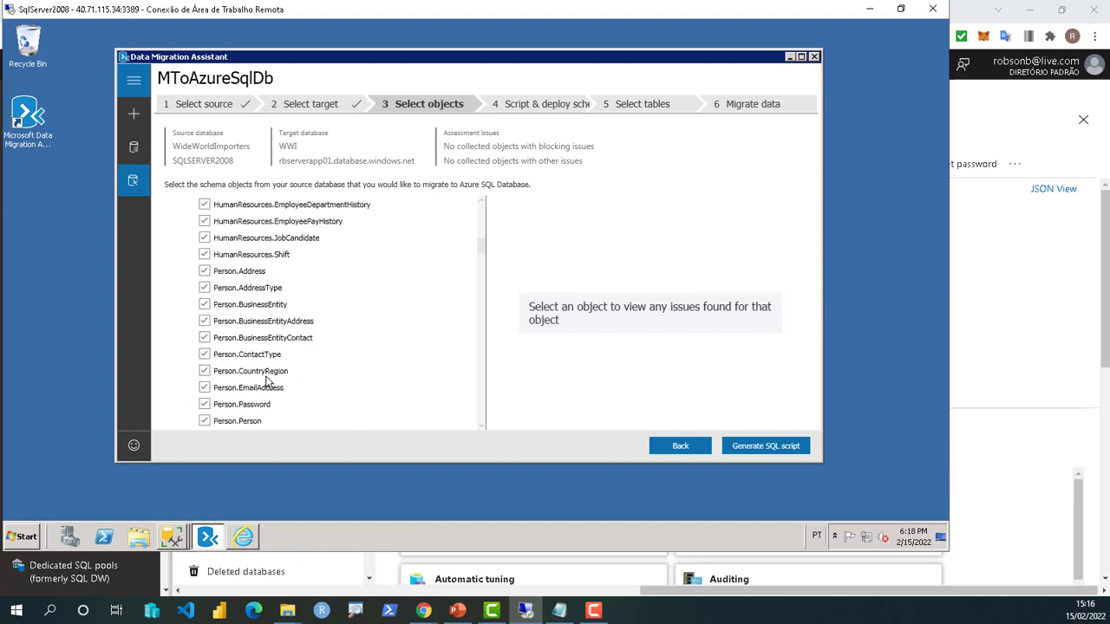
scroll(267, 382, "down", 5)
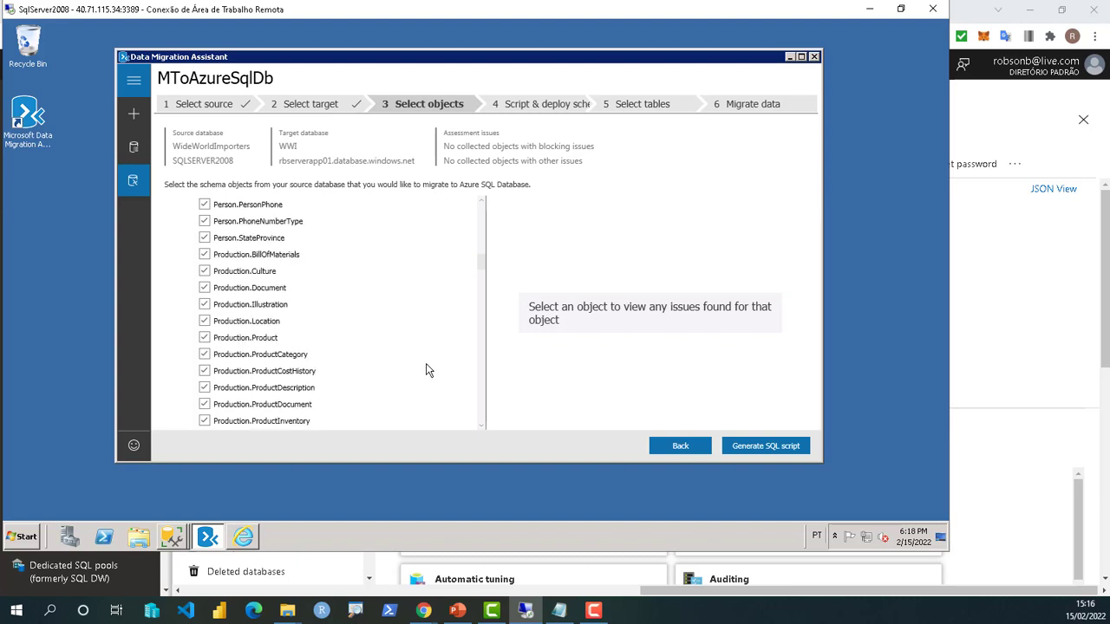
scroll(426, 371, "down", 4)
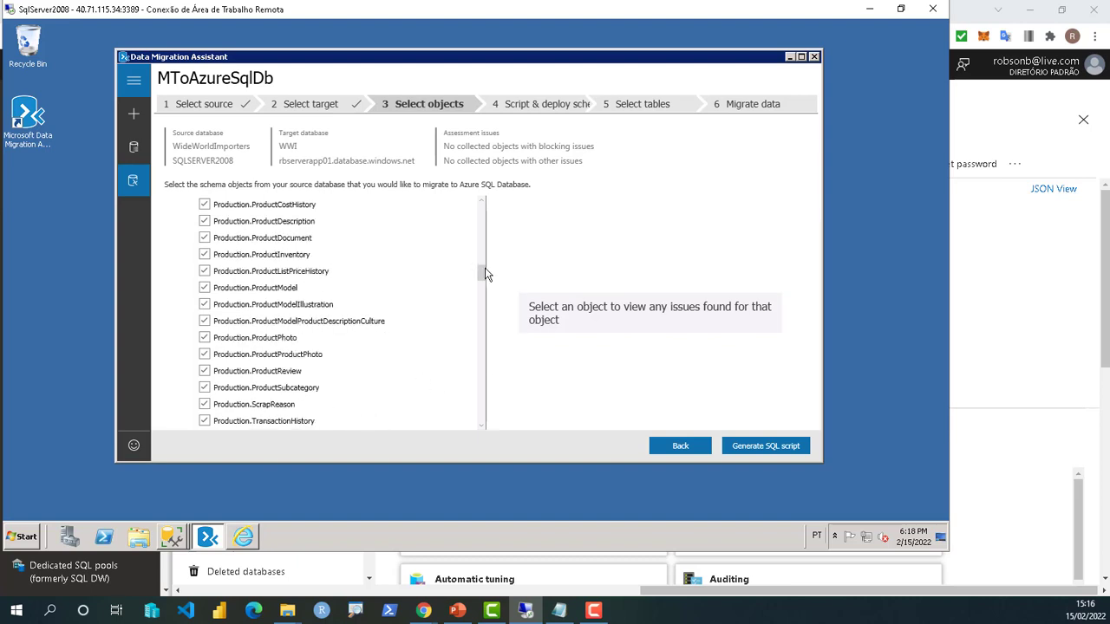
left_click_drag(485, 274, 493, 351)
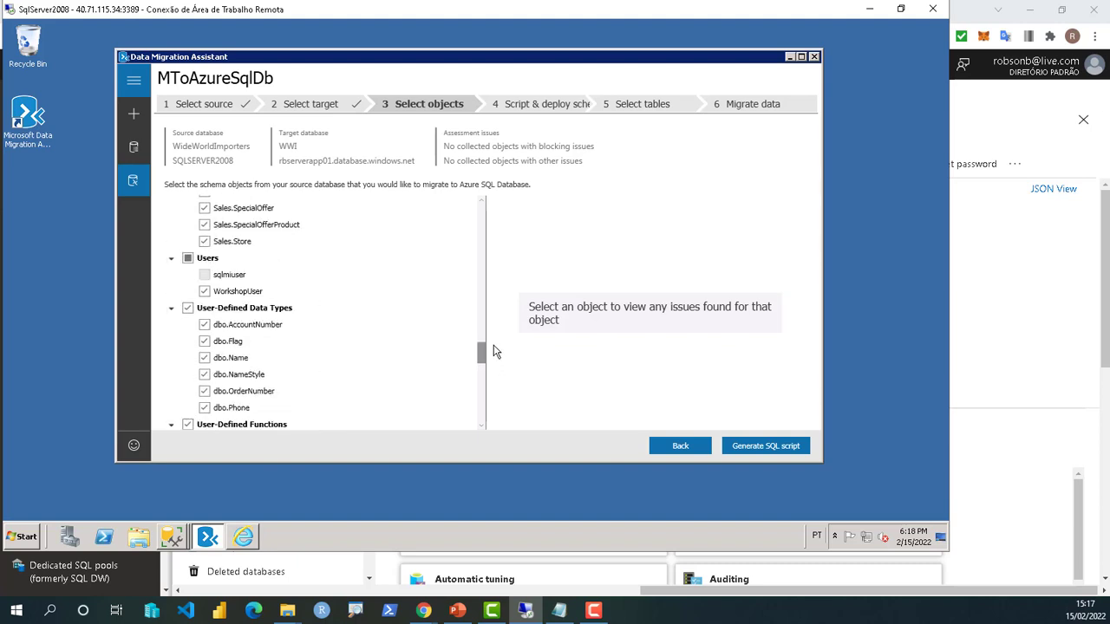
left_click_drag(493, 351, 487, 411)
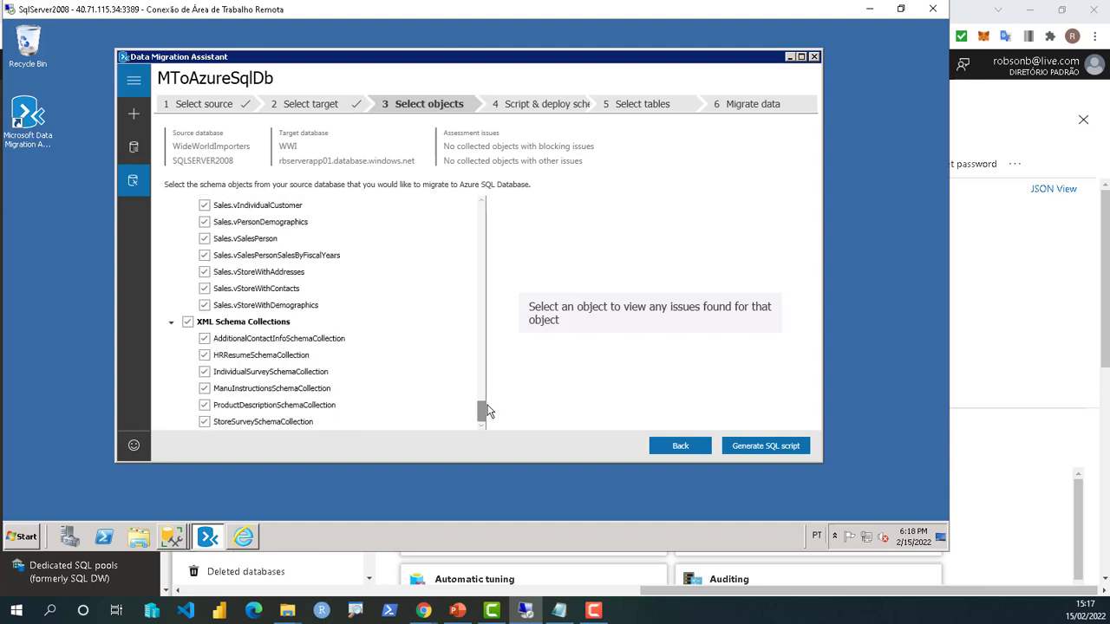
left_click_drag(489, 335, 492, 203)
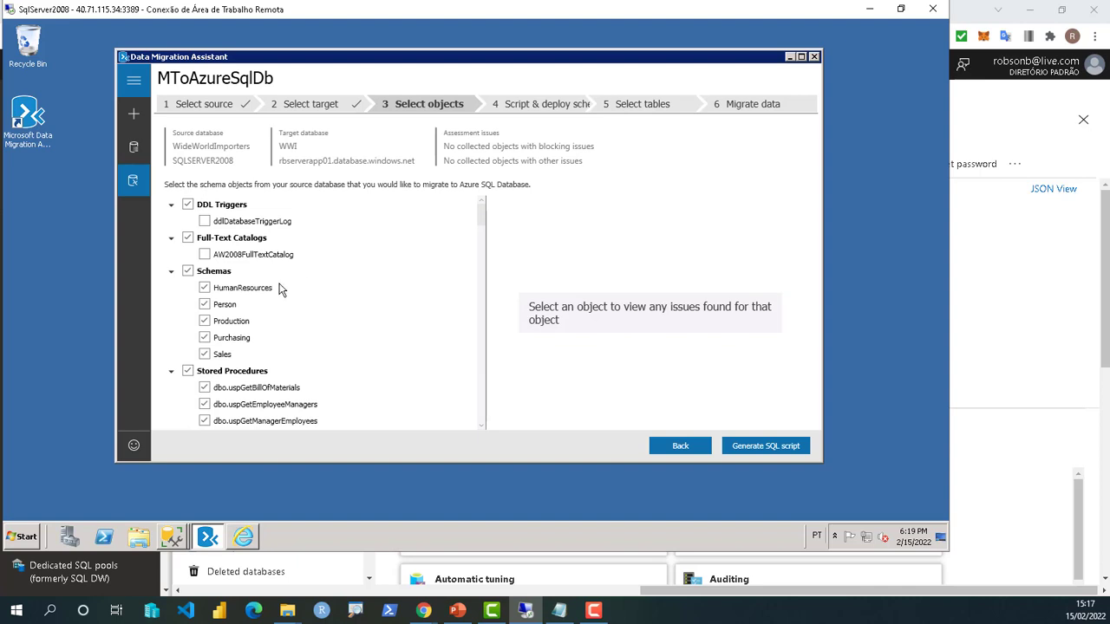
- Restrict the schemas to Production only and exclude all stored procedures
left_click(188, 272)
left_click(205, 321)
scroll(478, 218, "down", 2)
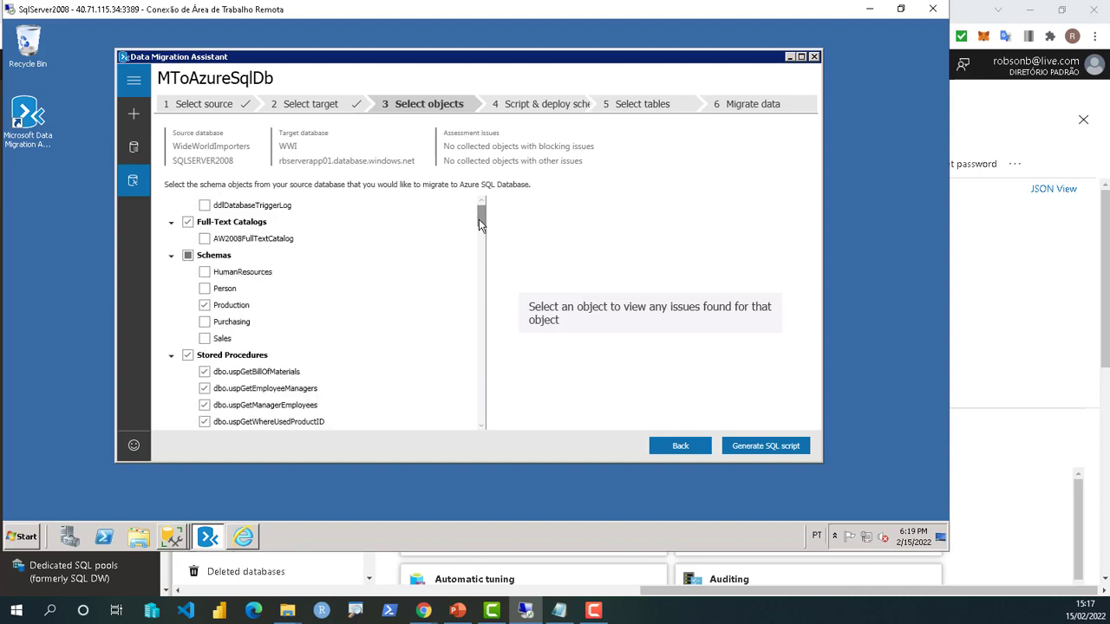
left_click(188, 317)
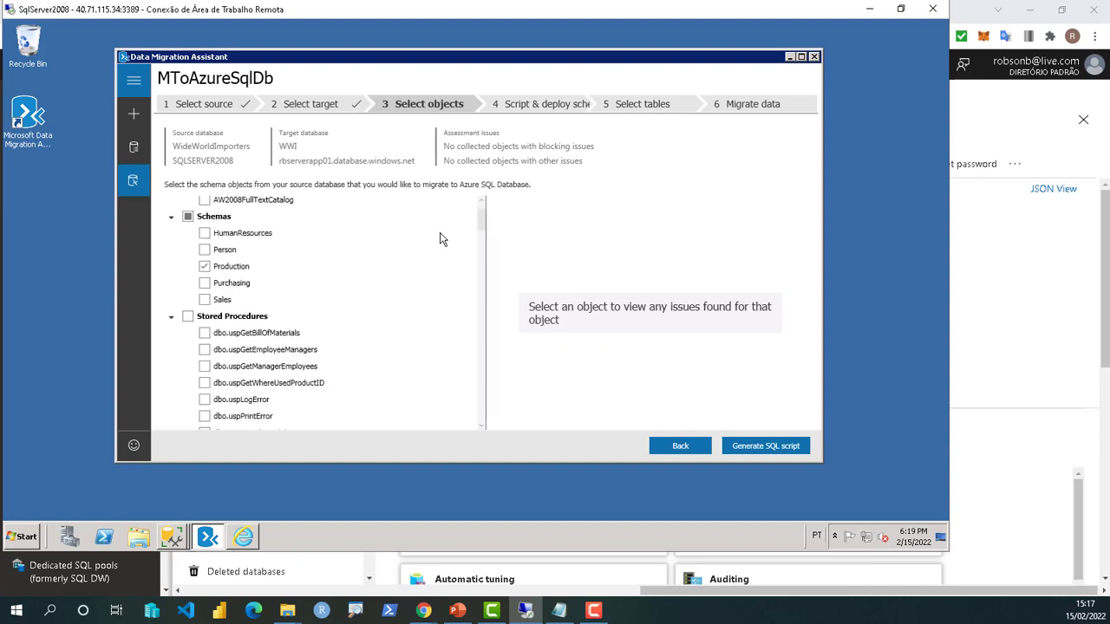
- Deselect dbo.AWBuildVersion and the five HumanResources tables
left_click_drag(482, 221, 483, 248)
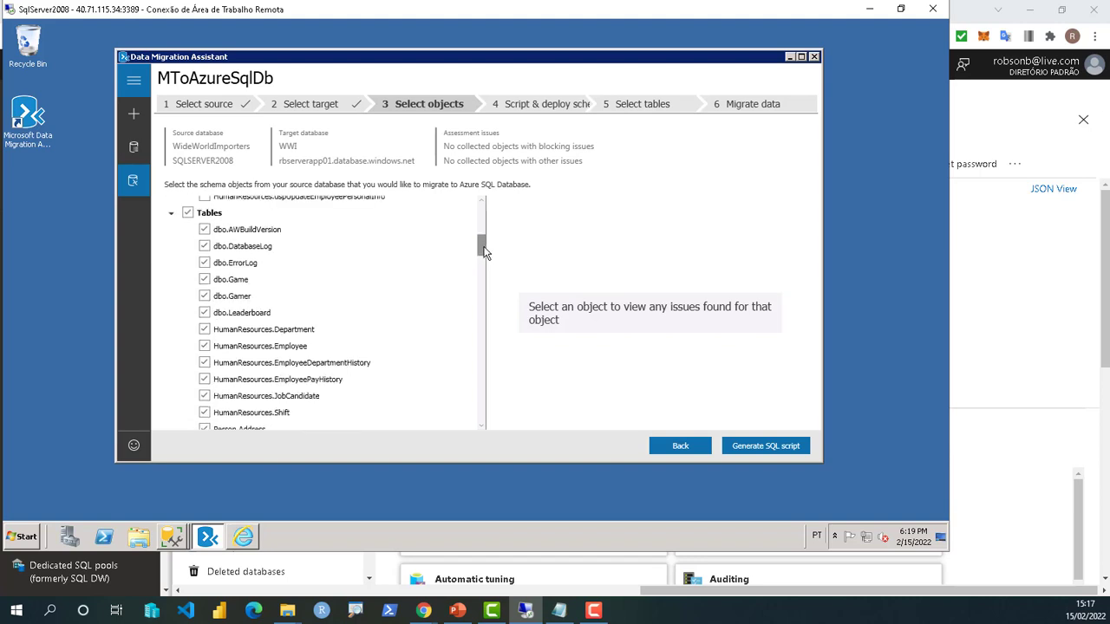
left_click(205, 330)
left_click(205, 346)
left_click(205, 362)
left_click(204, 379)
left_click(206, 395)
left_click(204, 229)
- Select Production tables from BillOfMaterials through ProductModel
scroll(276, 334, "down", 3)
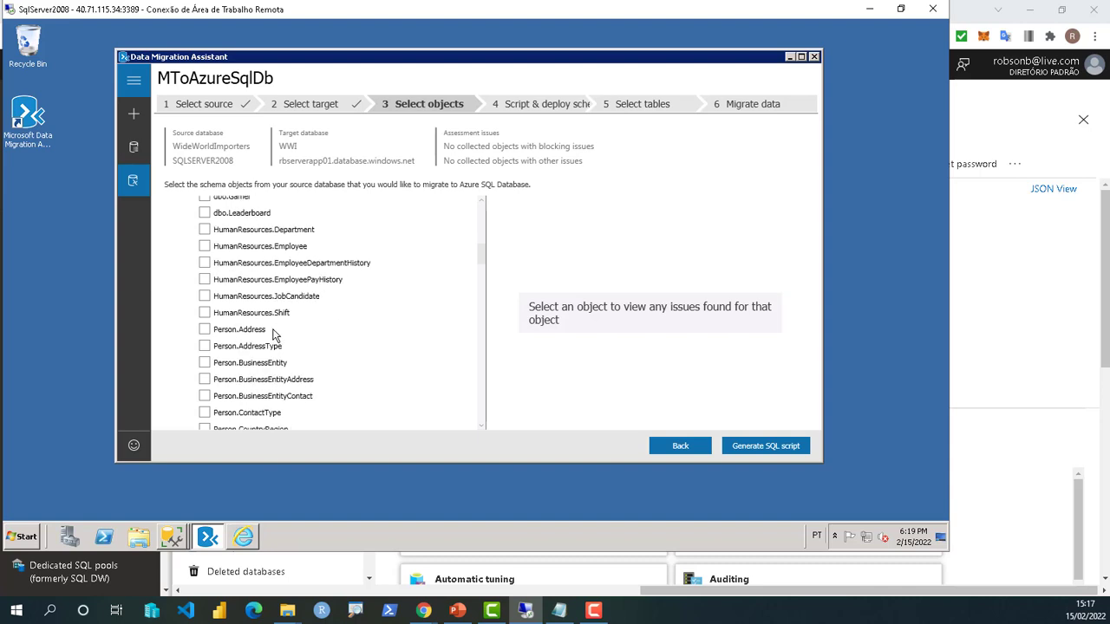
scroll(274, 336, "down", 3)
scroll(274, 344, "down", 3)
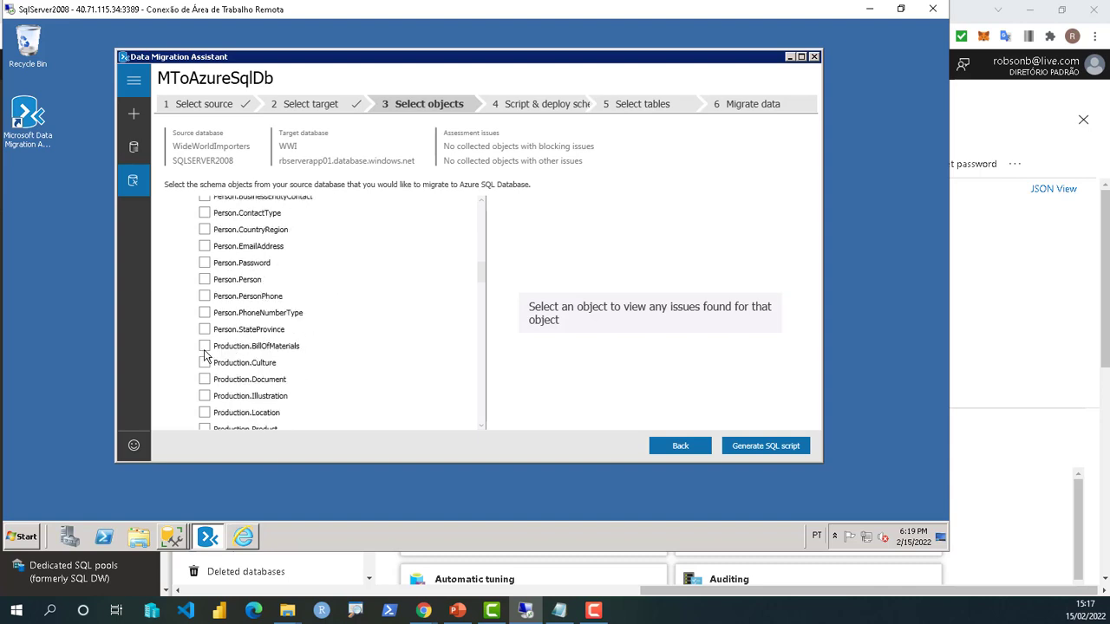
left_click(204, 346)
left_click(205, 363)
left_click(204, 379)
left_click(205, 396)
left_click(205, 412)
scroll(315, 375, "down", 2)
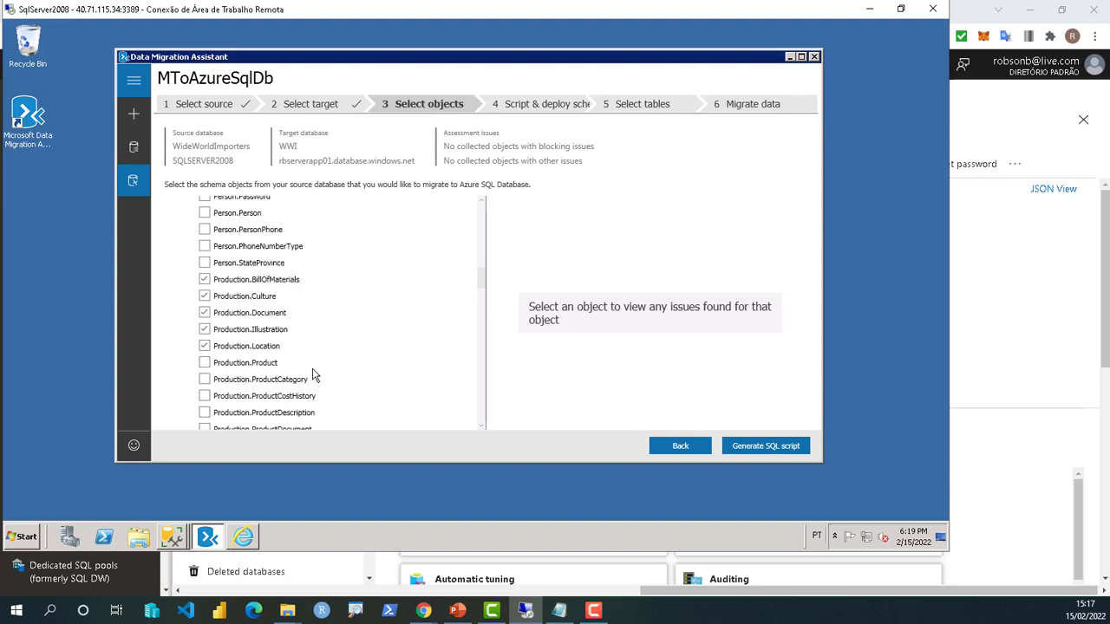
left_click(204, 362)
left_click(205, 379)
left_click(204, 395)
left_click(205, 412)
scroll(312, 351, "down", 2)
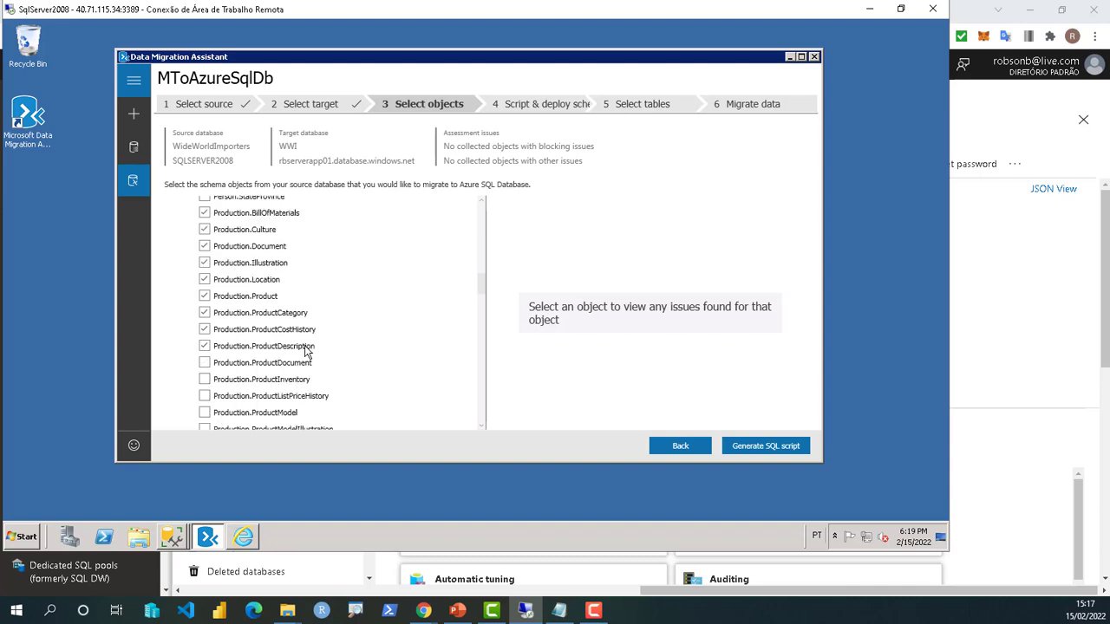
left_click(204, 363)
left_click(205, 379)
left_click(205, 396)
left_click(204, 412)
- Select Production tables from ProductModelIllustration through WorkOrderRouting
scroll(274, 377, "down", 2)
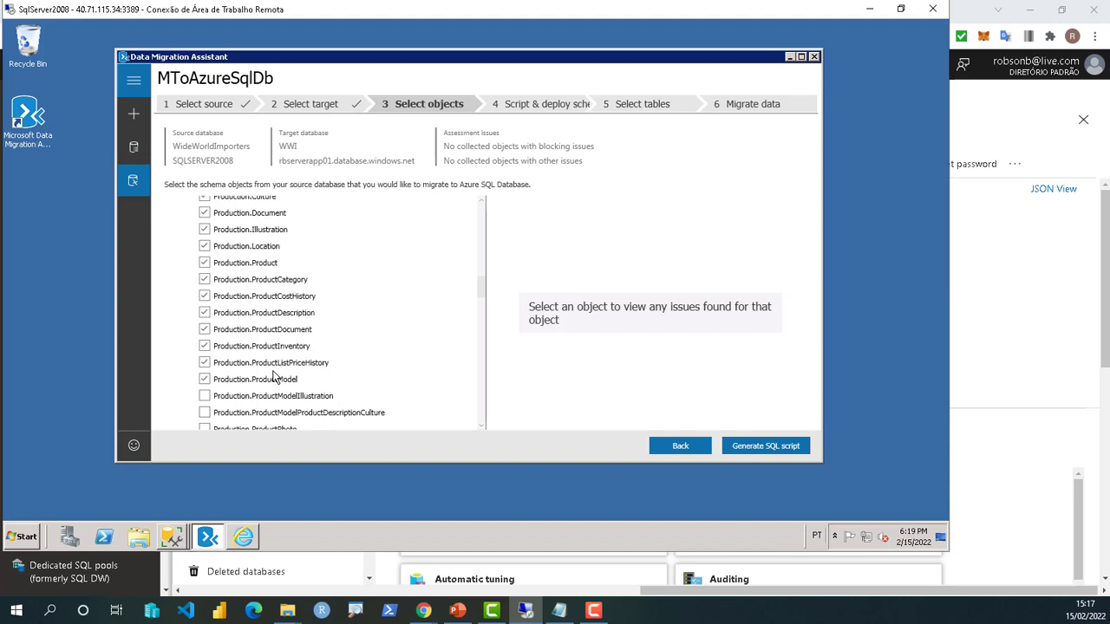
left_click(204, 363)
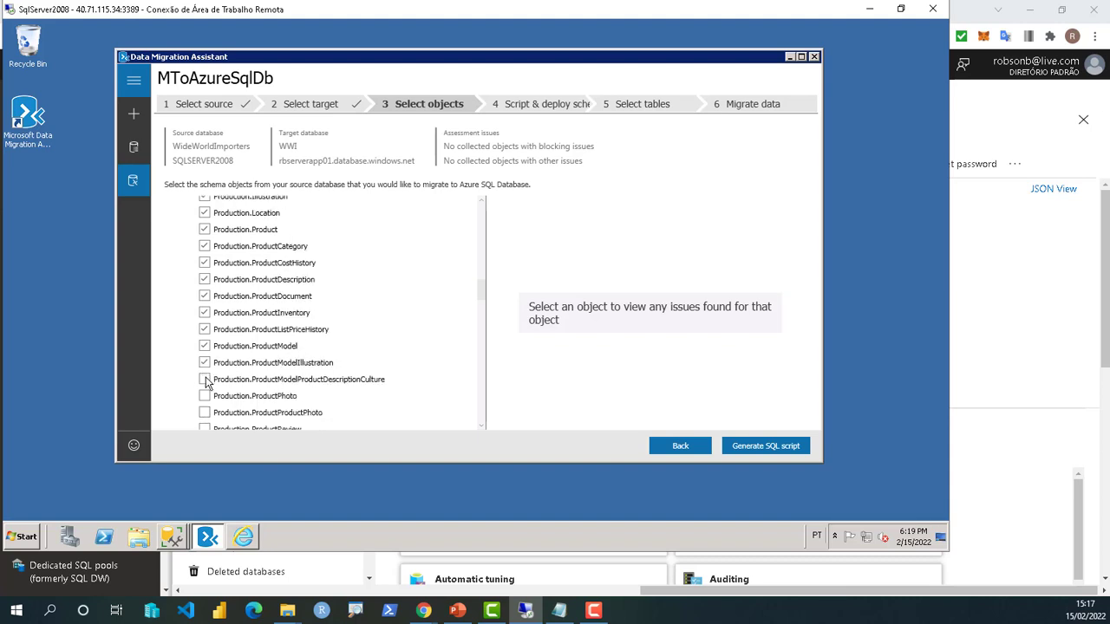
left_click(205, 379)
left_click(205, 396)
left_click(205, 412)
scroll(274, 351, "down", 2)
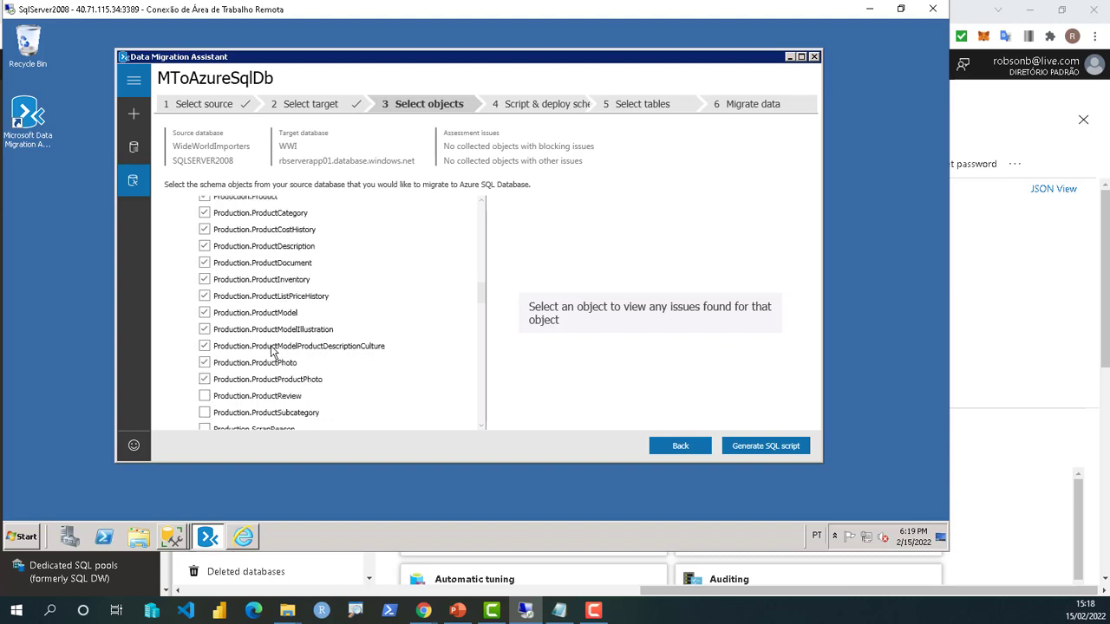
left_click(206, 364)
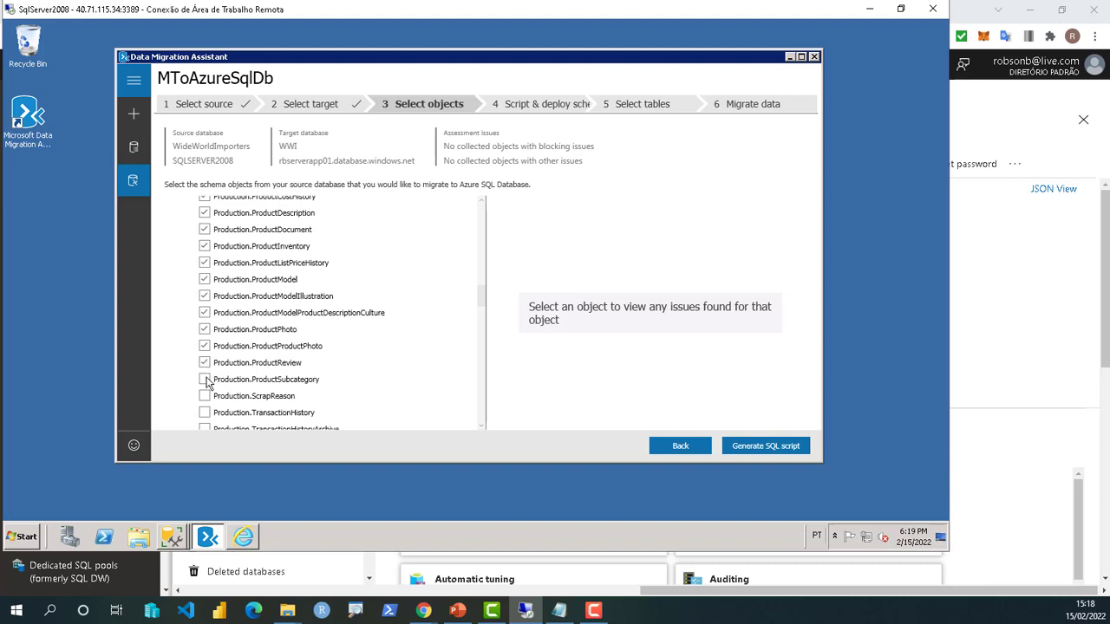
left_click(206, 380)
left_click(206, 397)
left_click(205, 413)
scroll(267, 379, "down", 2)
left_click(206, 397)
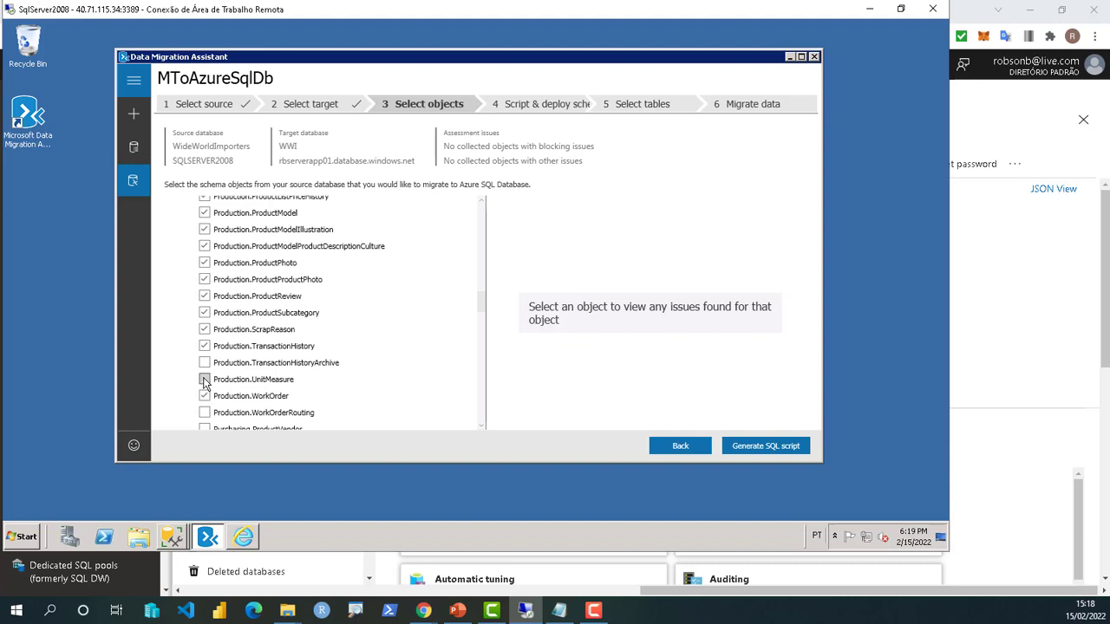
left_click(206, 380)
left_click(206, 364)
left_click(208, 413)
scroll(257, 373, "down", 3)
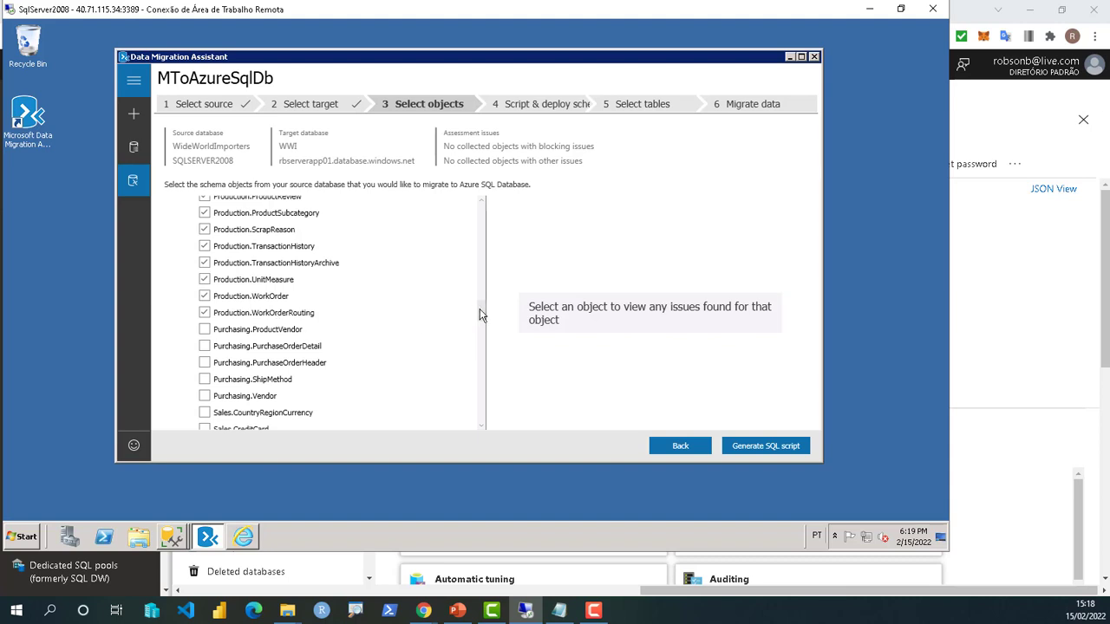
- Exclude User-Defined Functions and Views while keeping XML Schema Collections selected
left_click_drag(483, 330, 483, 377)
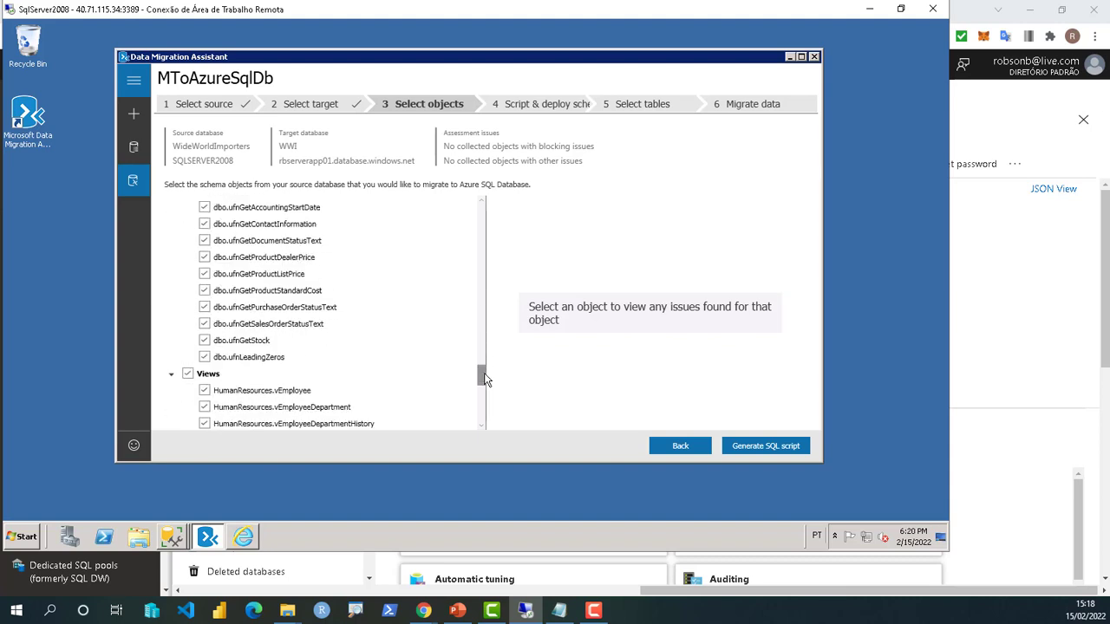
scroll(266, 276, "up", 2)
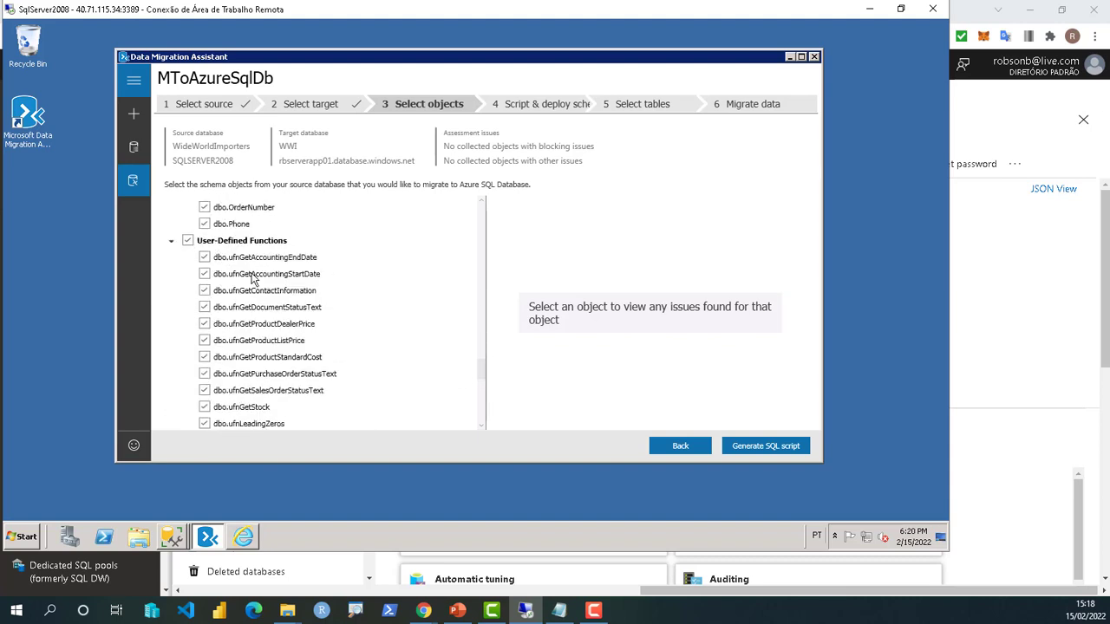
scroll(253, 277, "up", 1)
scroll(253, 277, "up", 1)
left_click(187, 307)
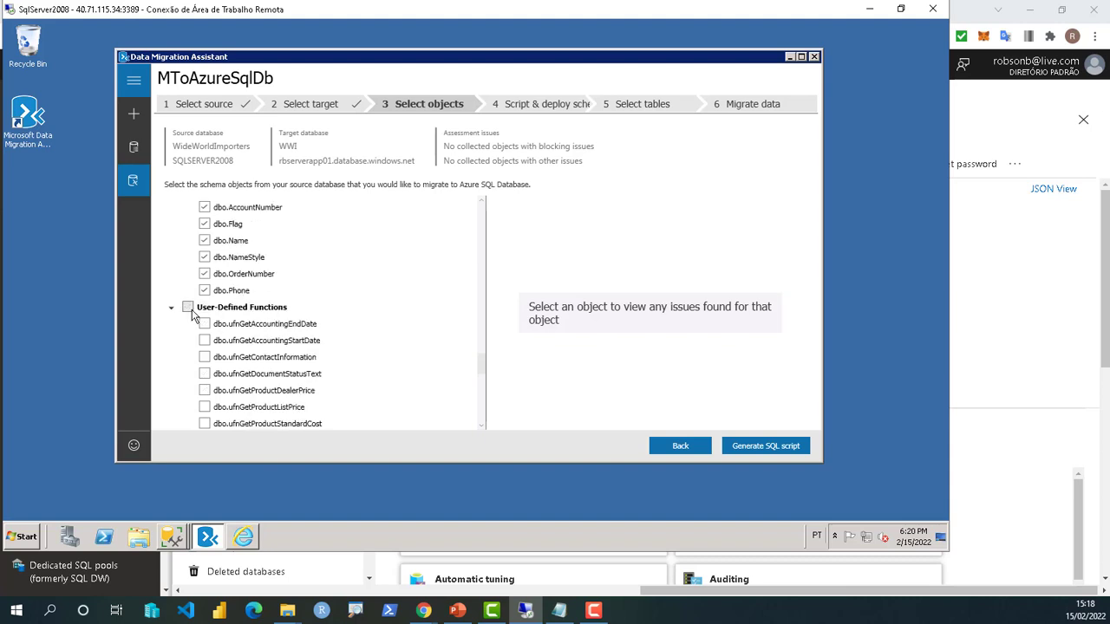
left_click_drag(482, 368, 480, 379)
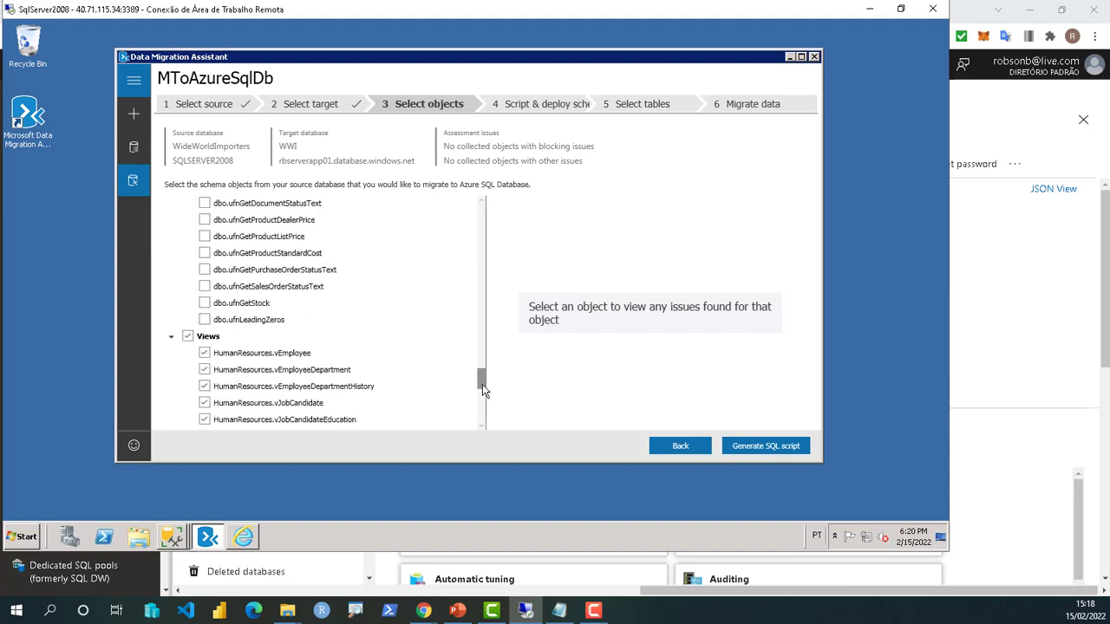
left_click(188, 276)
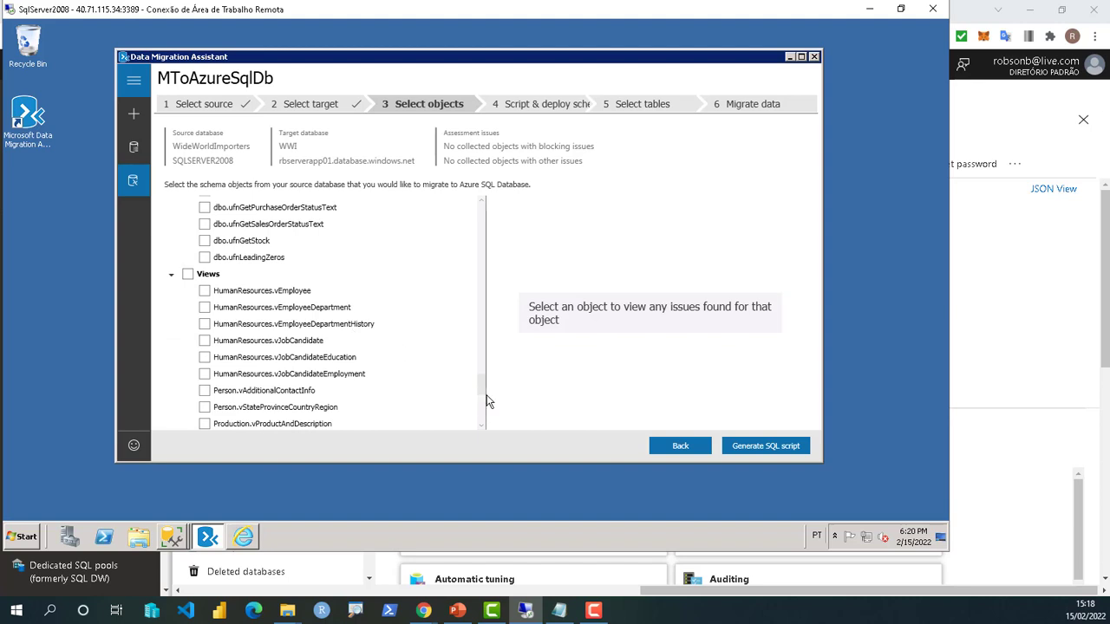
left_click_drag(483, 386, 484, 417)
scroll(483, 416, "down", 3)
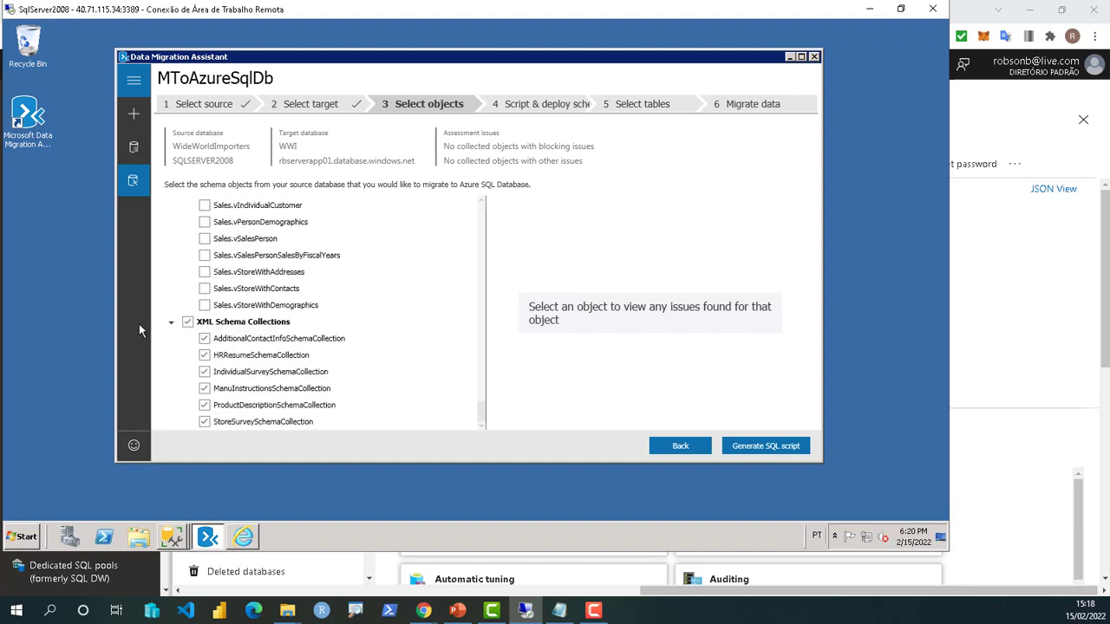
left_click(187, 322)
left_click(187, 324)
- Generate the SQL deployment script for the selected Production objects
scroll(479, 406, "up", 1)
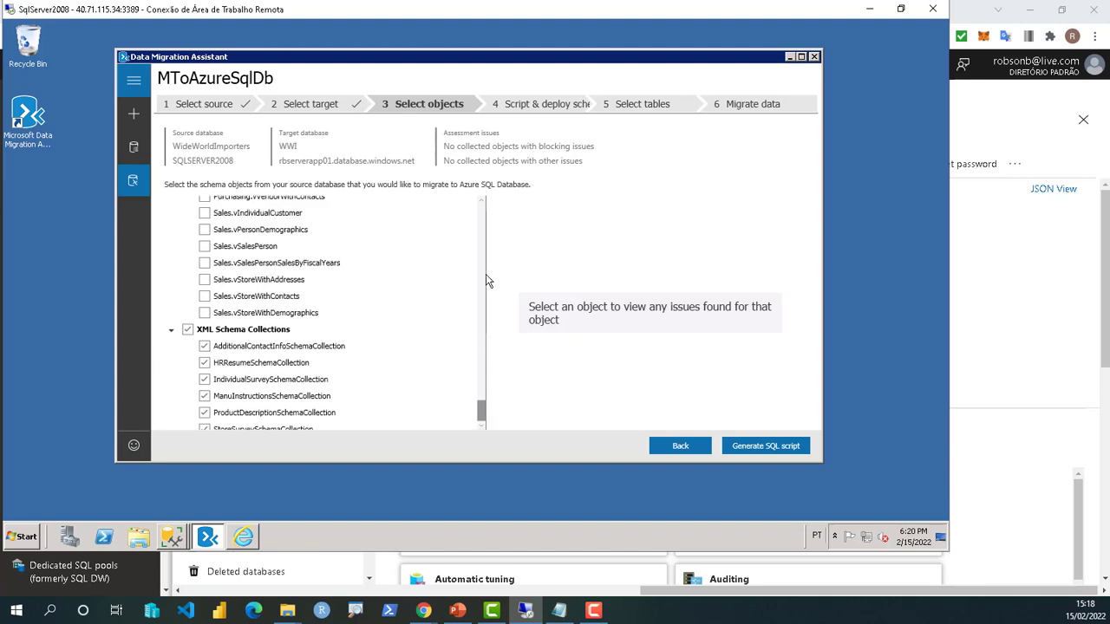
scroll(475, 200, "up", 15)
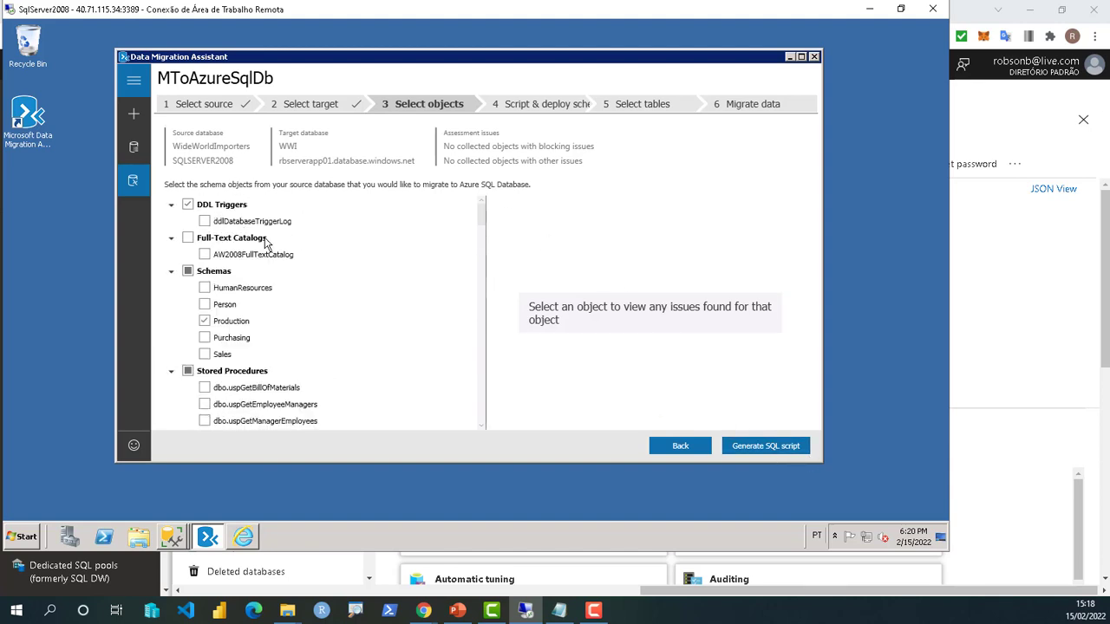
left_click(775, 449)
left_click(777, 444)
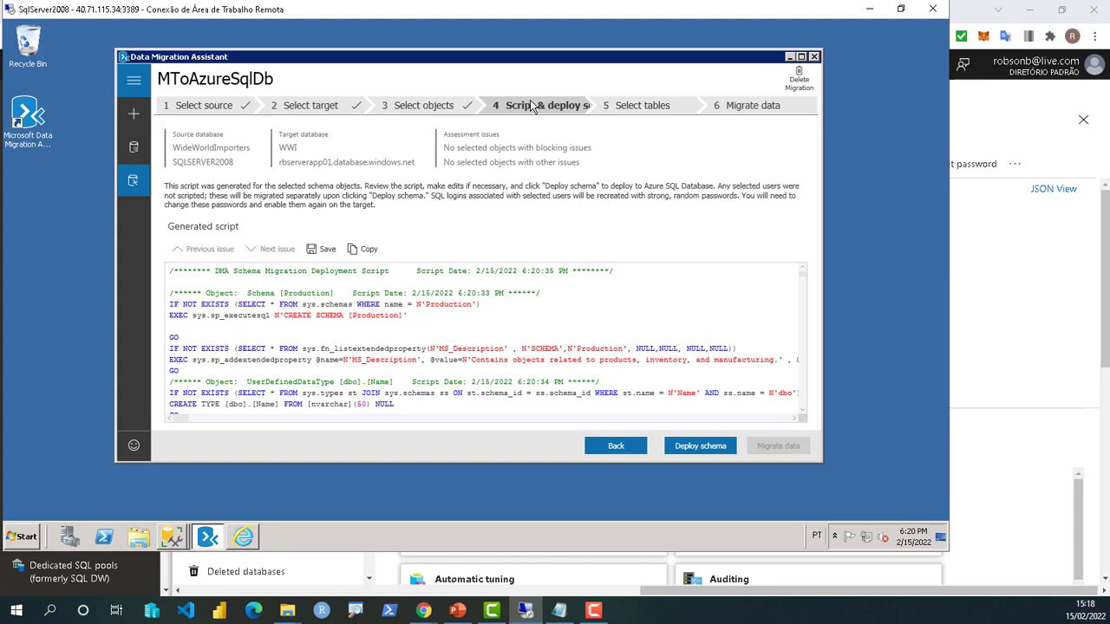
- Bring up the Save SQL file dialog for the generated deployment script
left_click(319, 249)
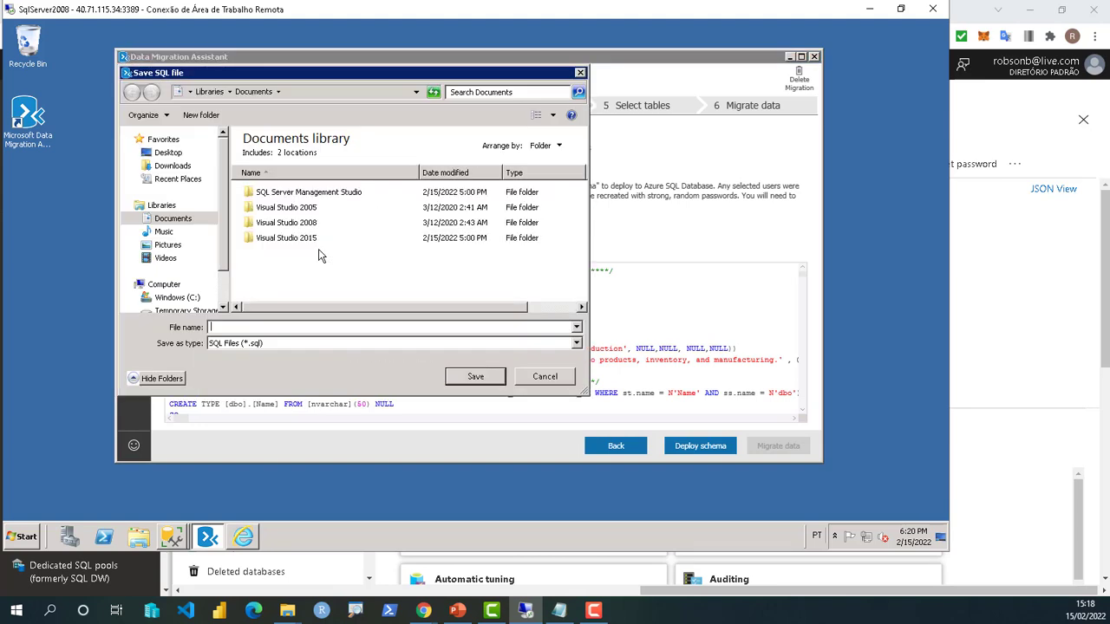
- Save the deployment script to Downloads as script_migracao_wwi.sql
left_click(172, 166)
left_click(268, 326)
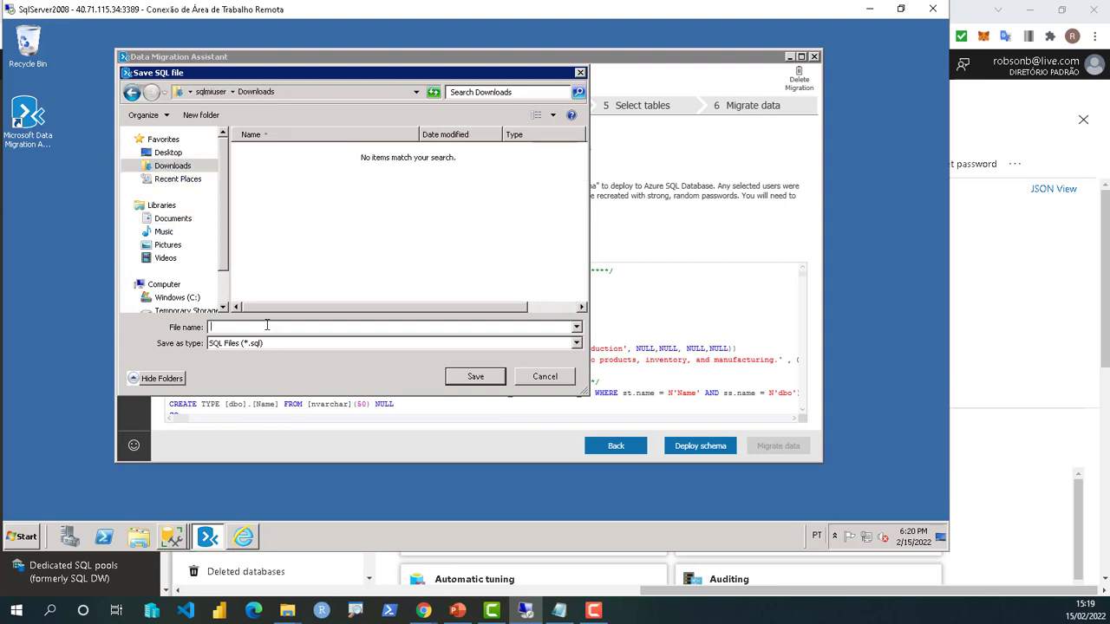
type("script_migracao")
left_click(289, 329)
type("wi")
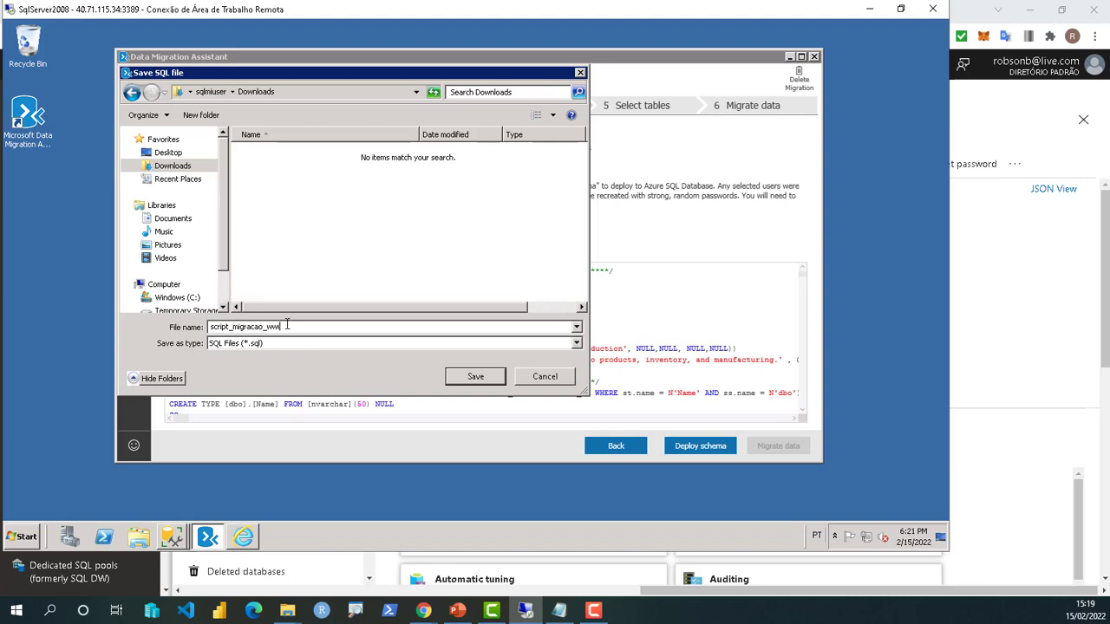
left_click(492, 378)
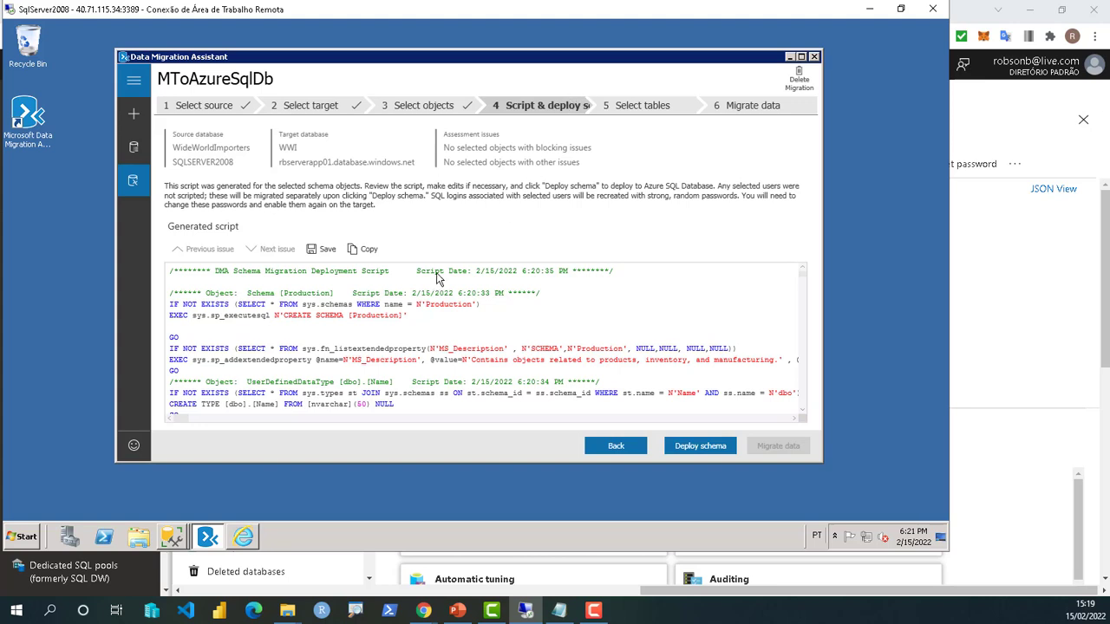
- Deploy the generated schema to WWI and review the deployment results list
left_click(717, 449)
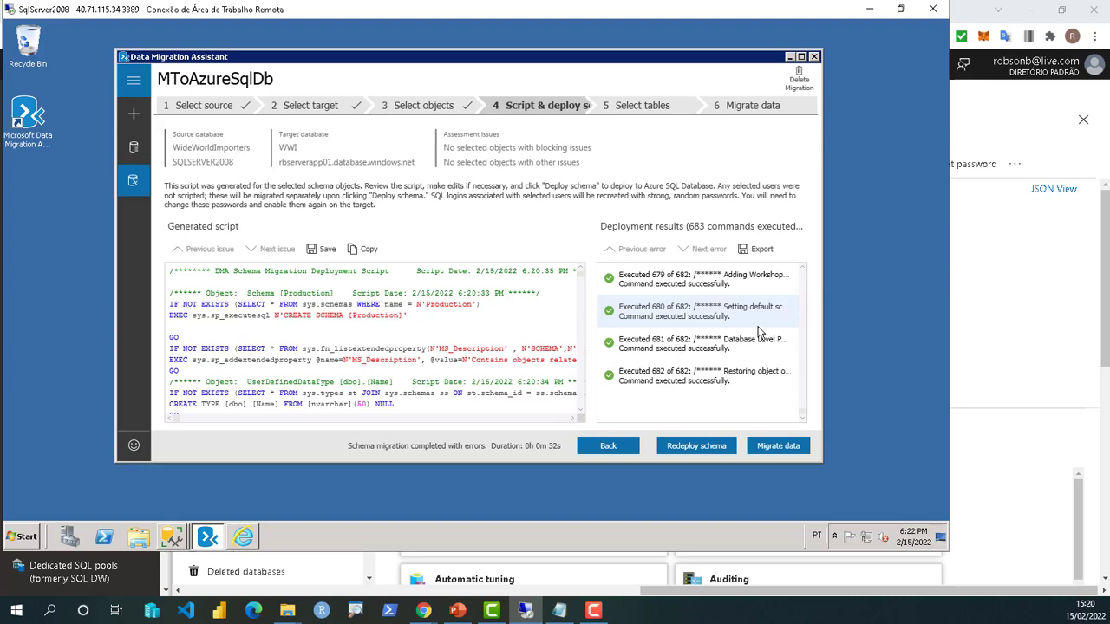
scroll(758, 331, "up", 1)
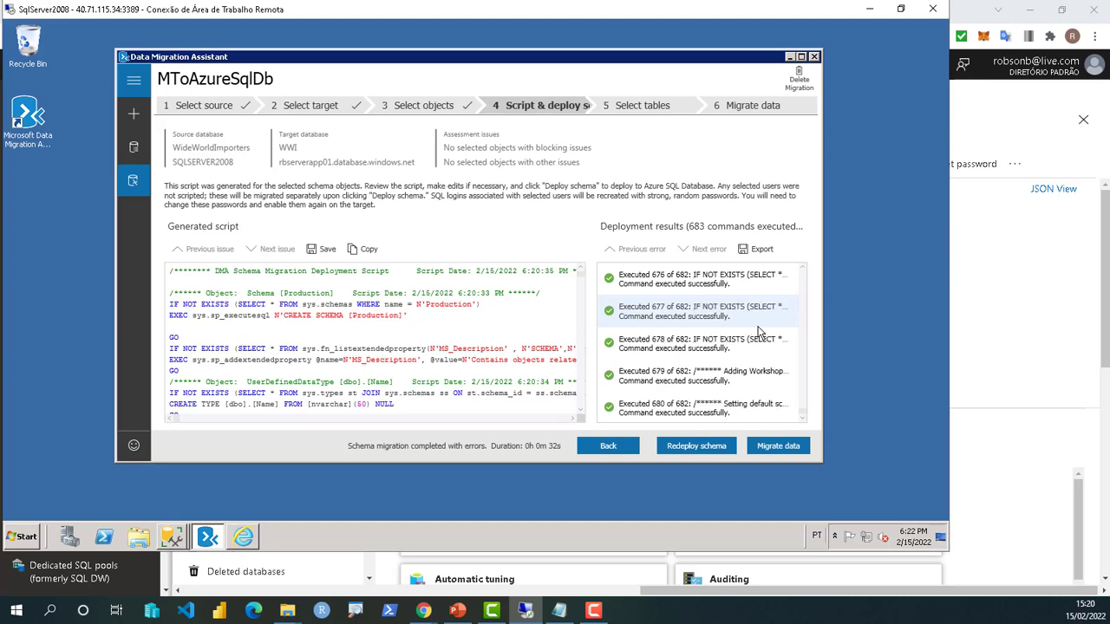
scroll(759, 331, "down", 1)
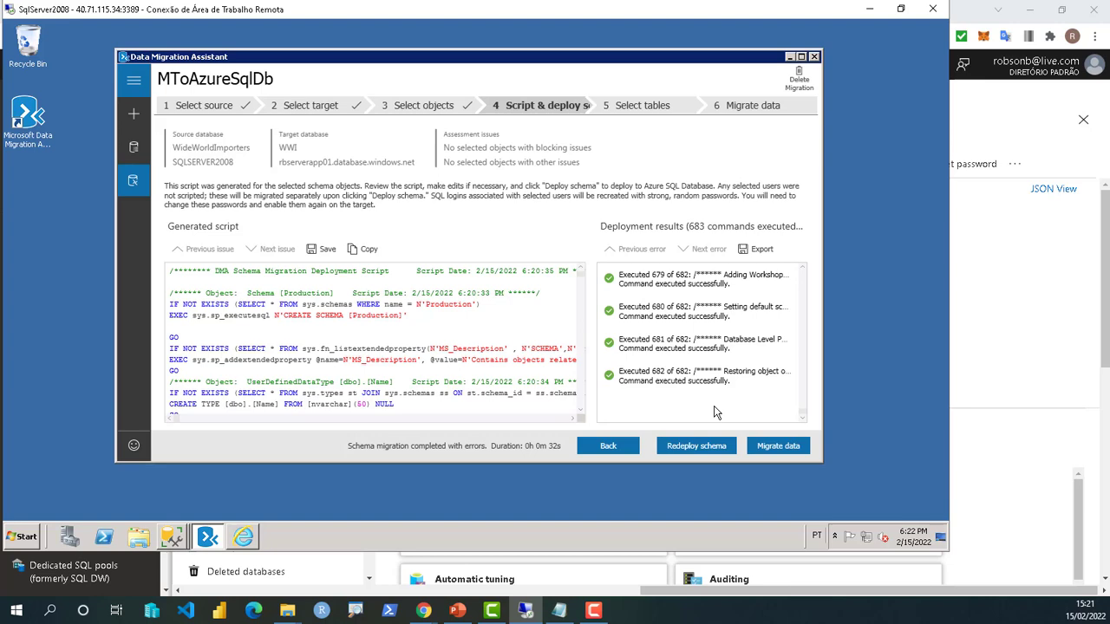
- Proceed to data migration and review the table list showing 25 of 74 tables selected
left_click(774, 449)
left_click(779, 449)
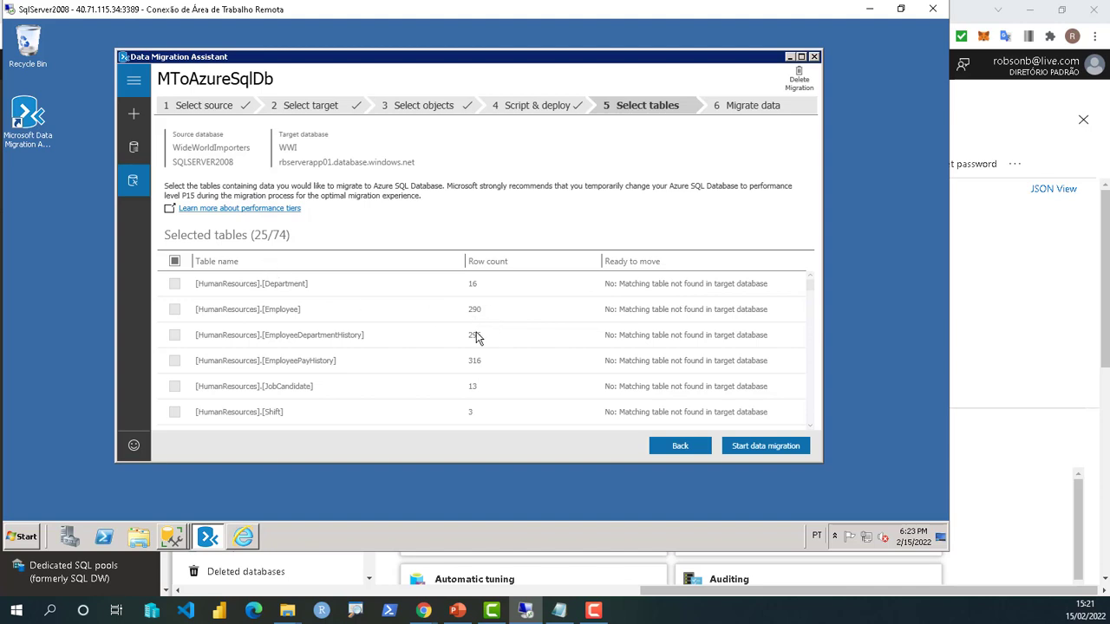
scroll(474, 340, "down", 3)
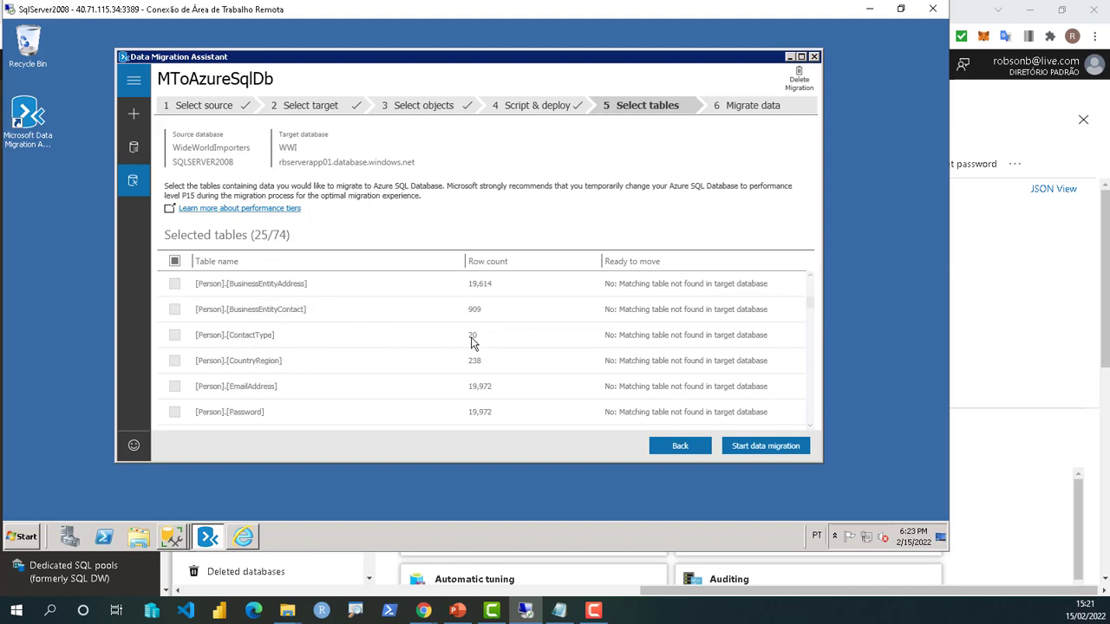
scroll(473, 342, "up", 2)
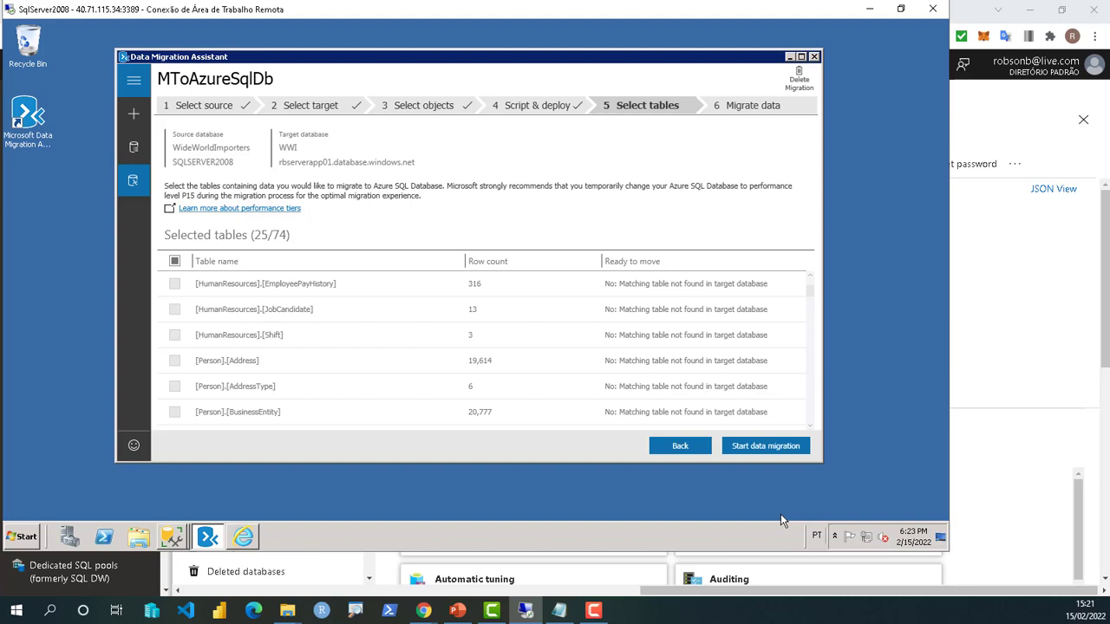
- Start migrating the 25 Production tables' data to WWI and inspect the Production Document row
left_click(791, 447)
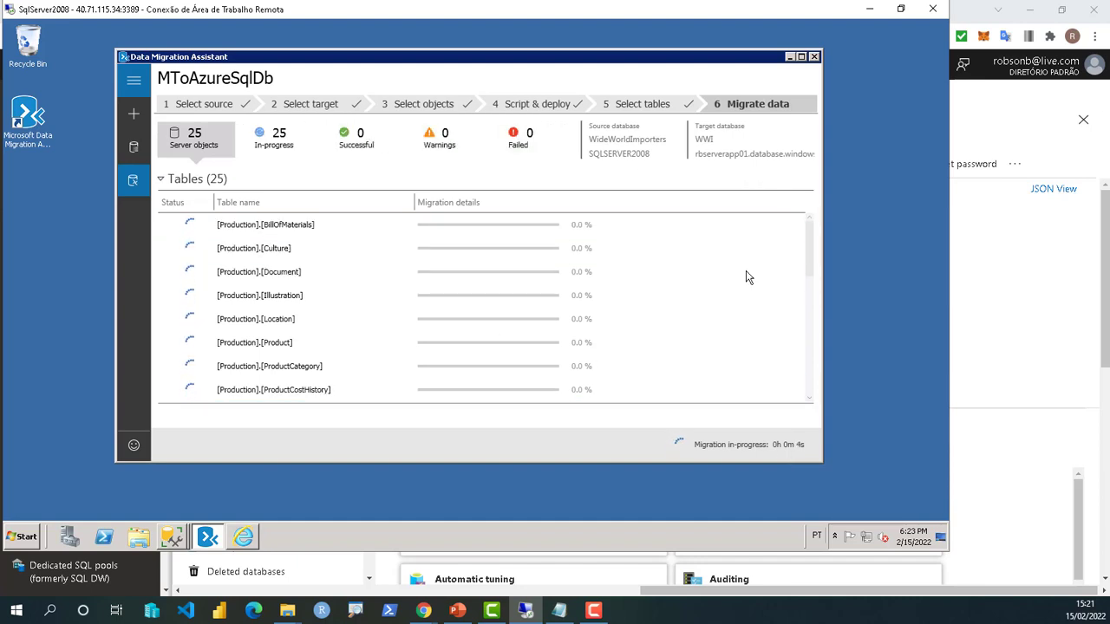
left_click(716, 272)
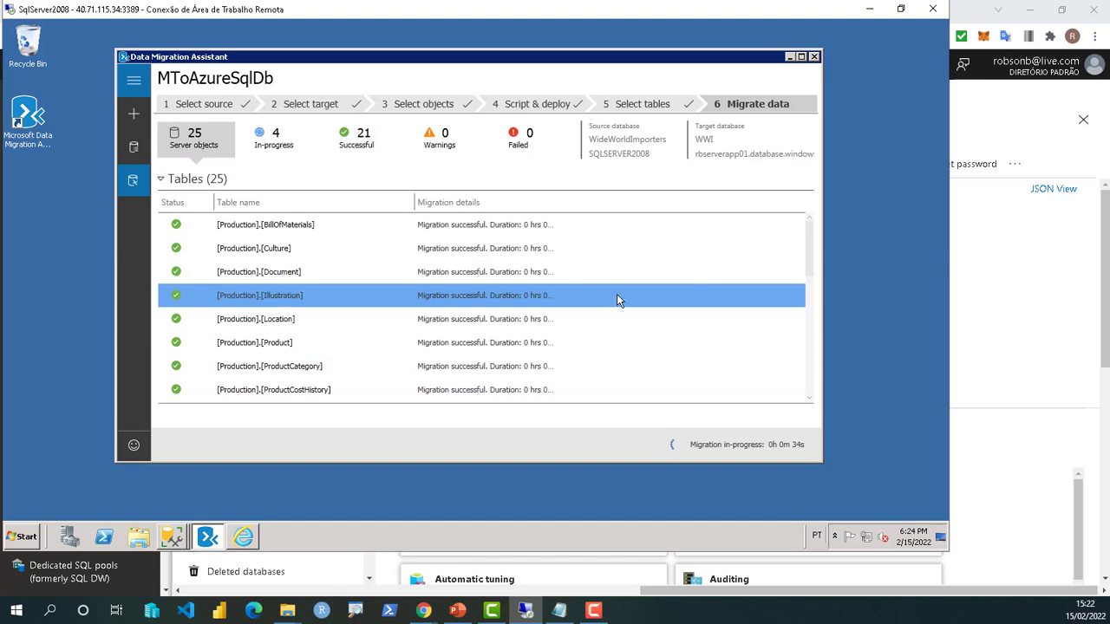
- Scroll the Tables list and check the WorkOrder and TransactionHistoryArchive migration progress
scroll(617, 295, "down", 2)
scroll(616, 299, "down", 2)
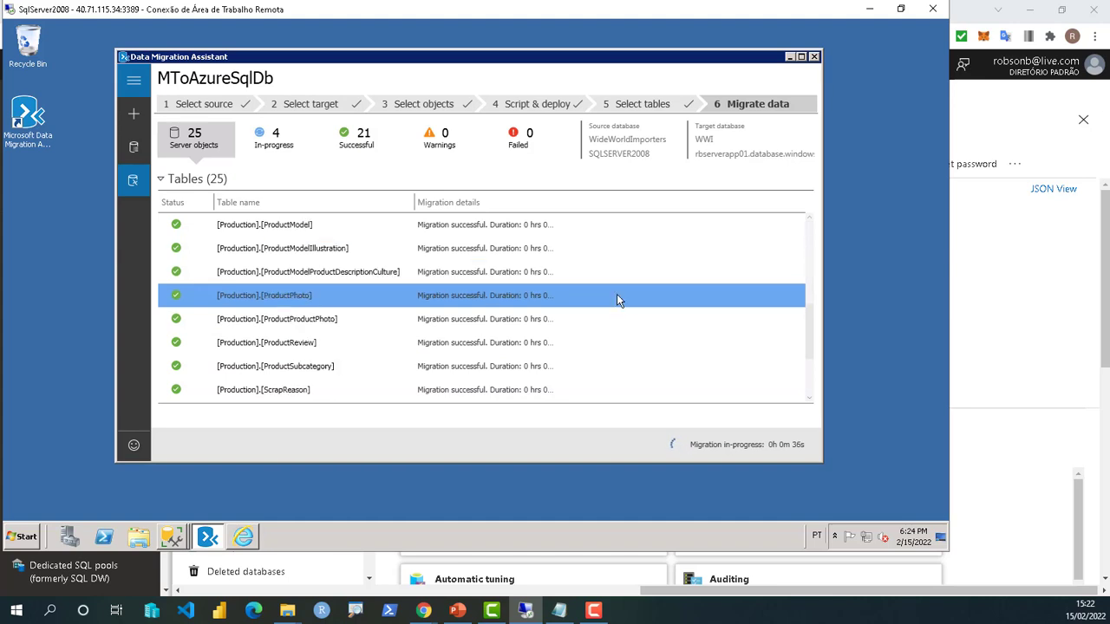
scroll(618, 299, "down", 2)
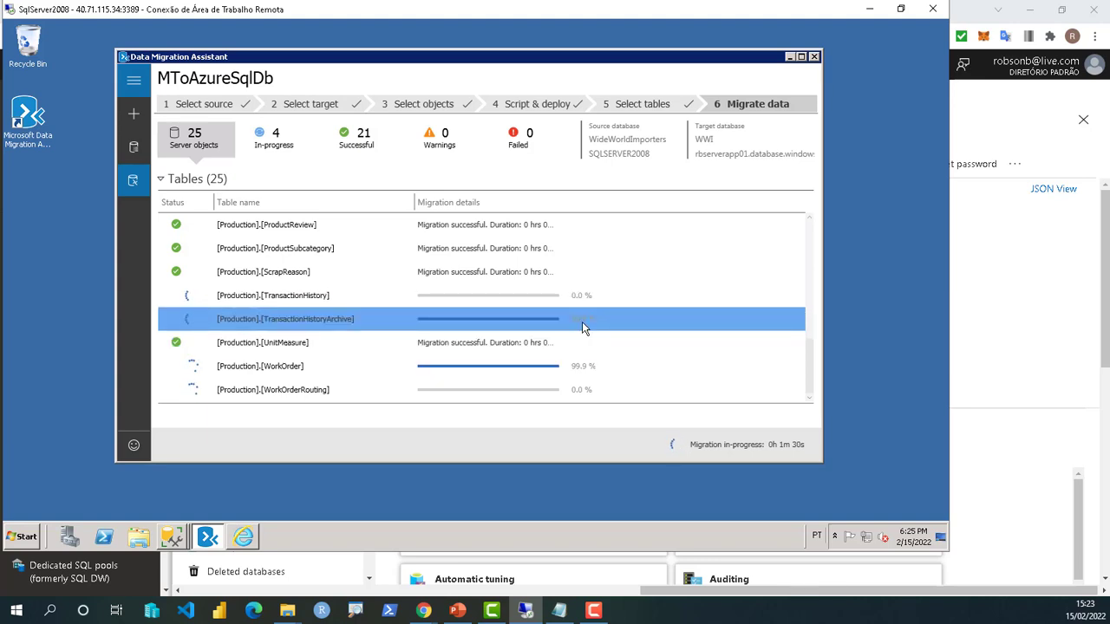
left_click(588, 366)
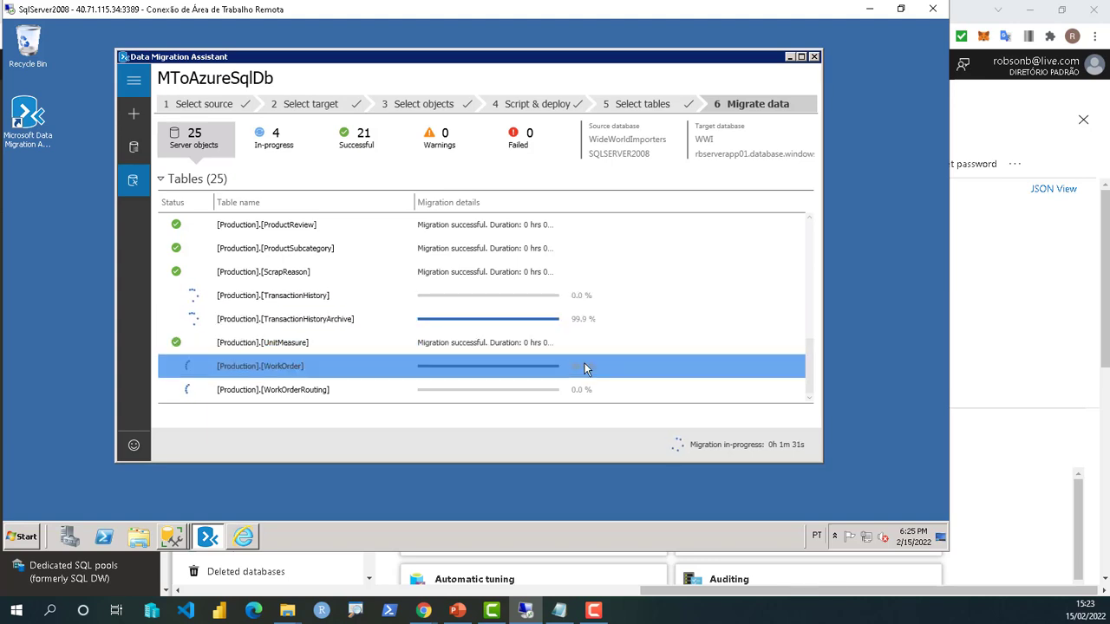
left_click(633, 317)
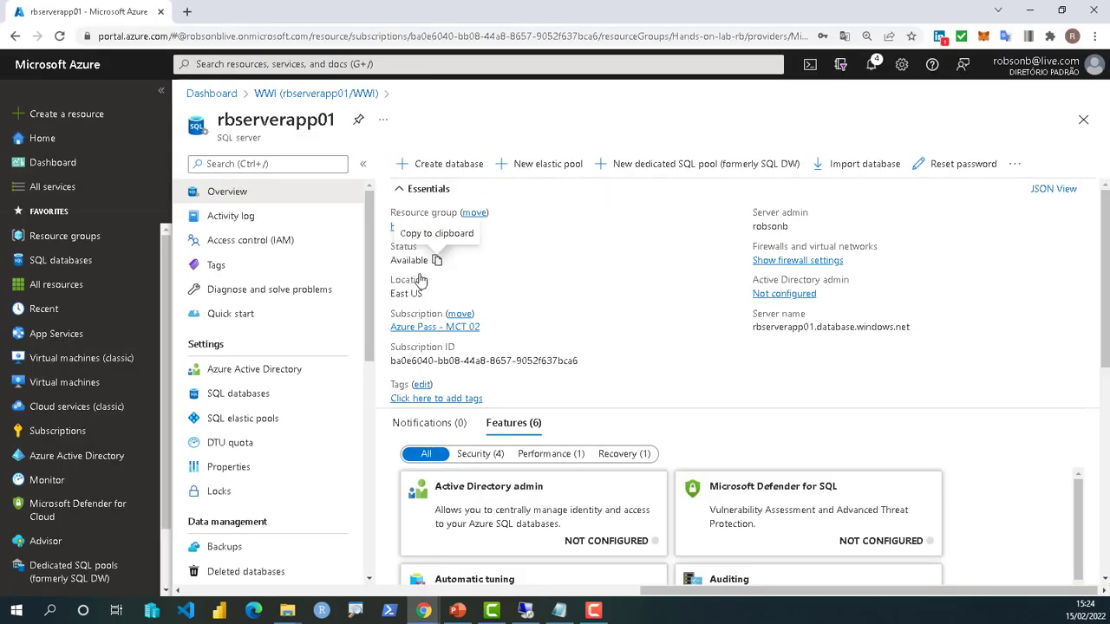
- Open the Query editor for the WWI database on rbserverapp01
left_click(242, 397)
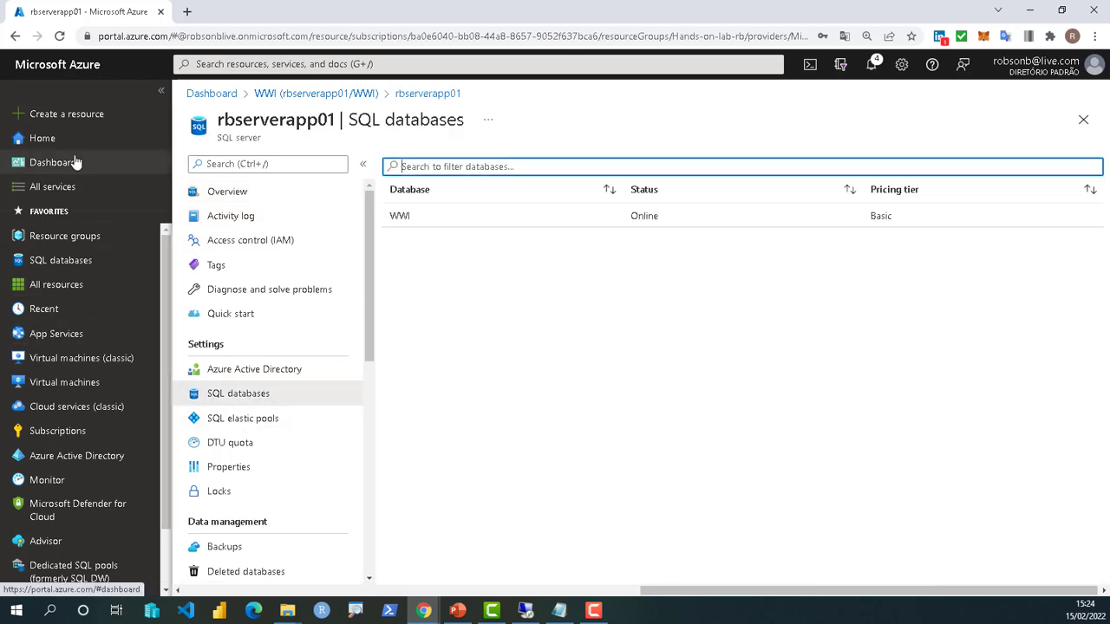
left_click(404, 223)
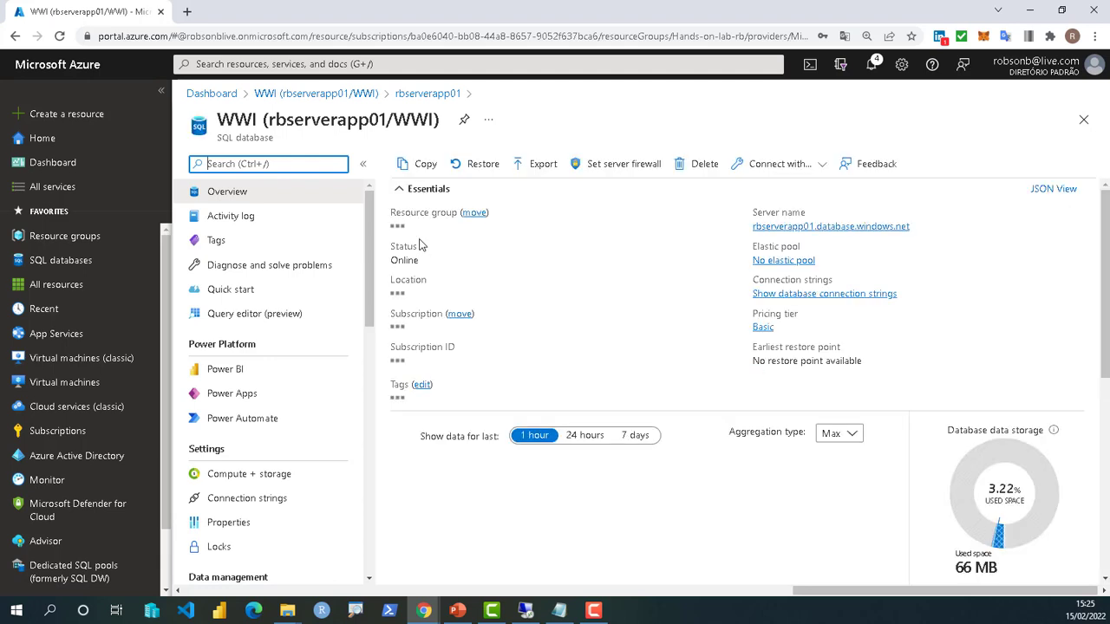
left_click(241, 319)
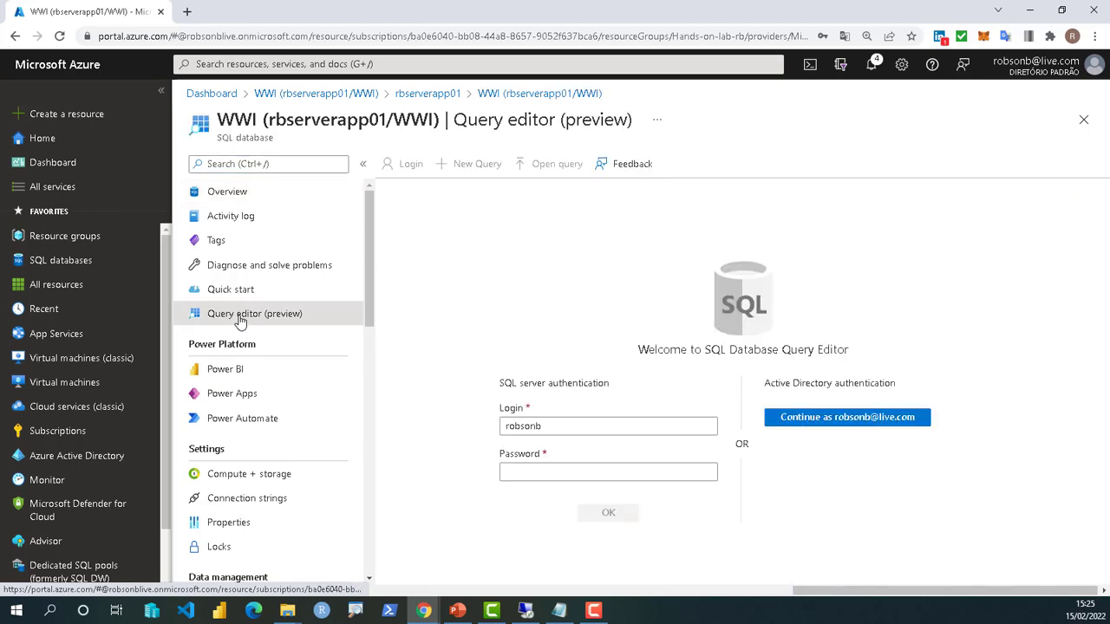
left_click(559, 468)
type("**")
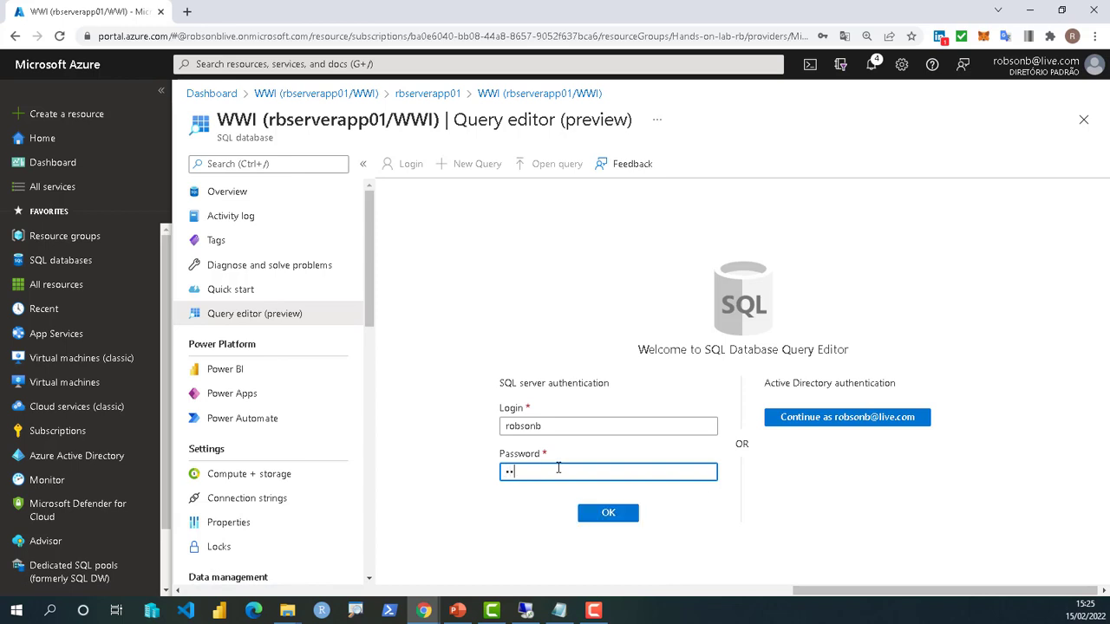
type("******")
key("Return")
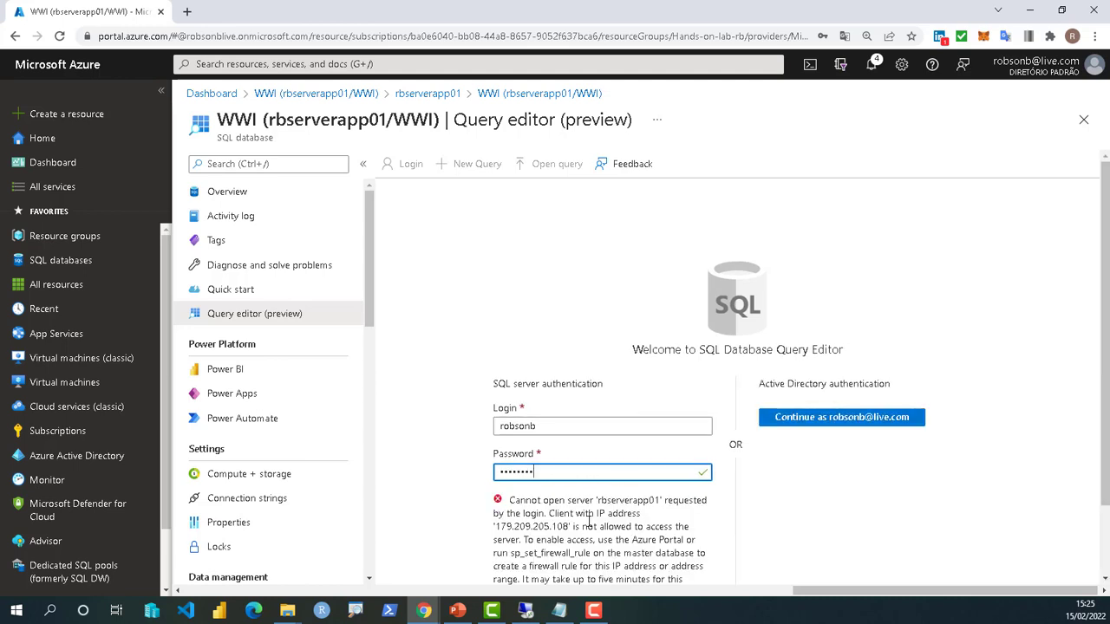
left_click_drag(563, 526, 495, 525)
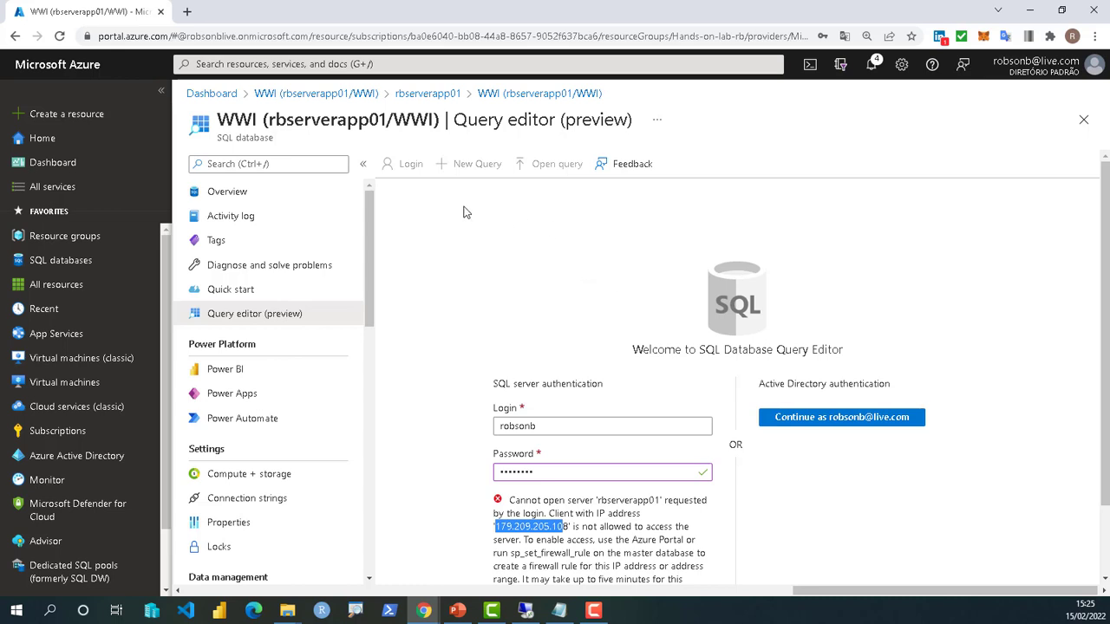
- Leave the query editor, discarding unsaved edits, and return to the rbserverapp01 overview
left_click(431, 100)
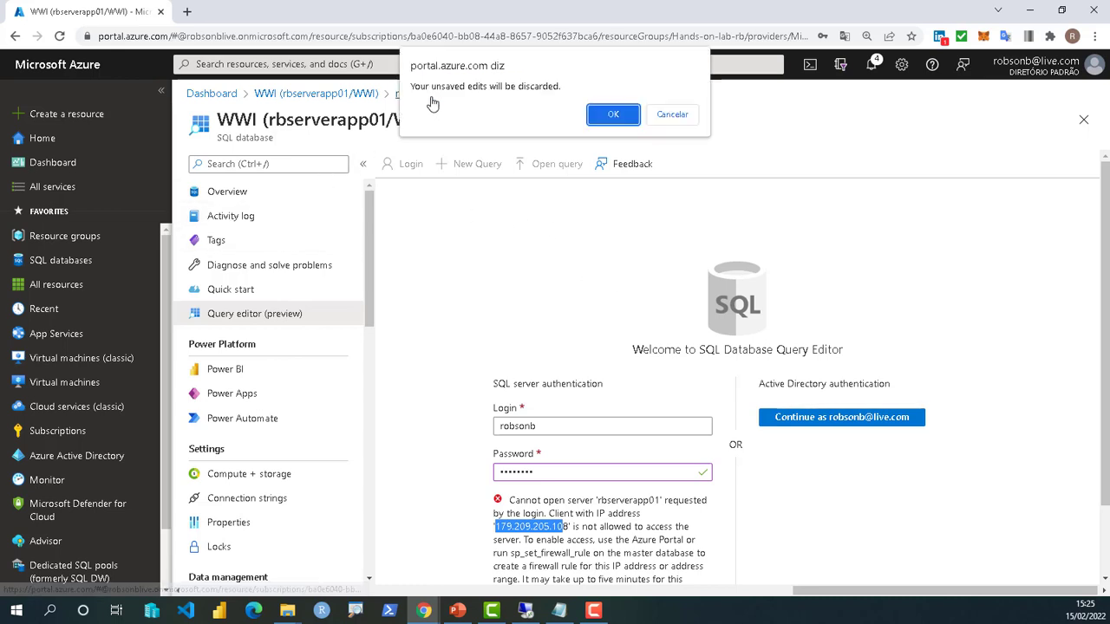
left_click(606, 115)
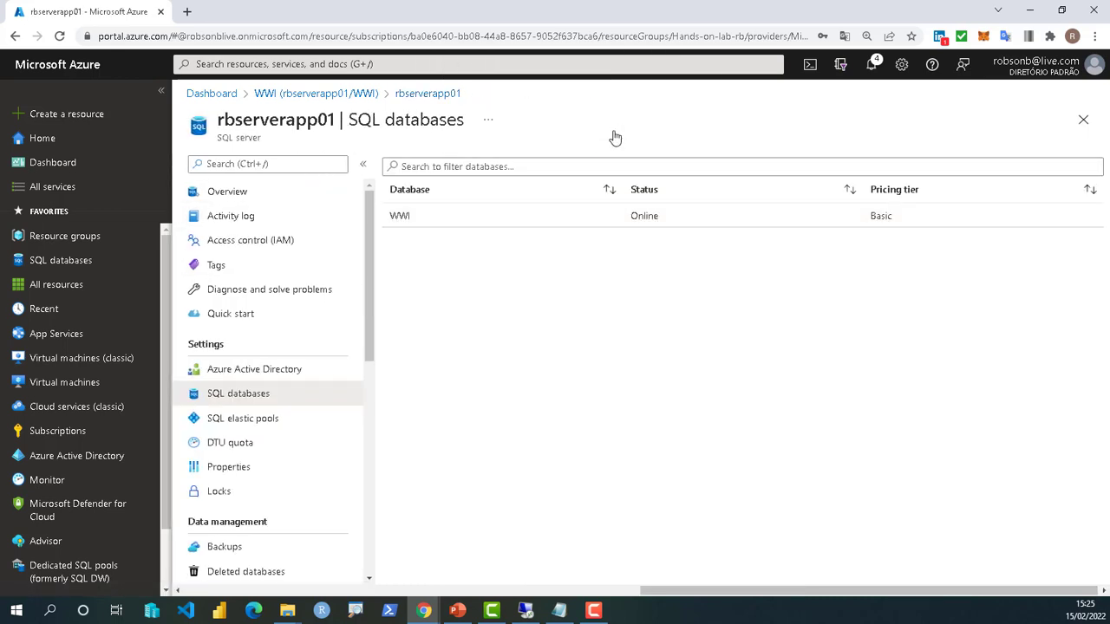
left_click(408, 96)
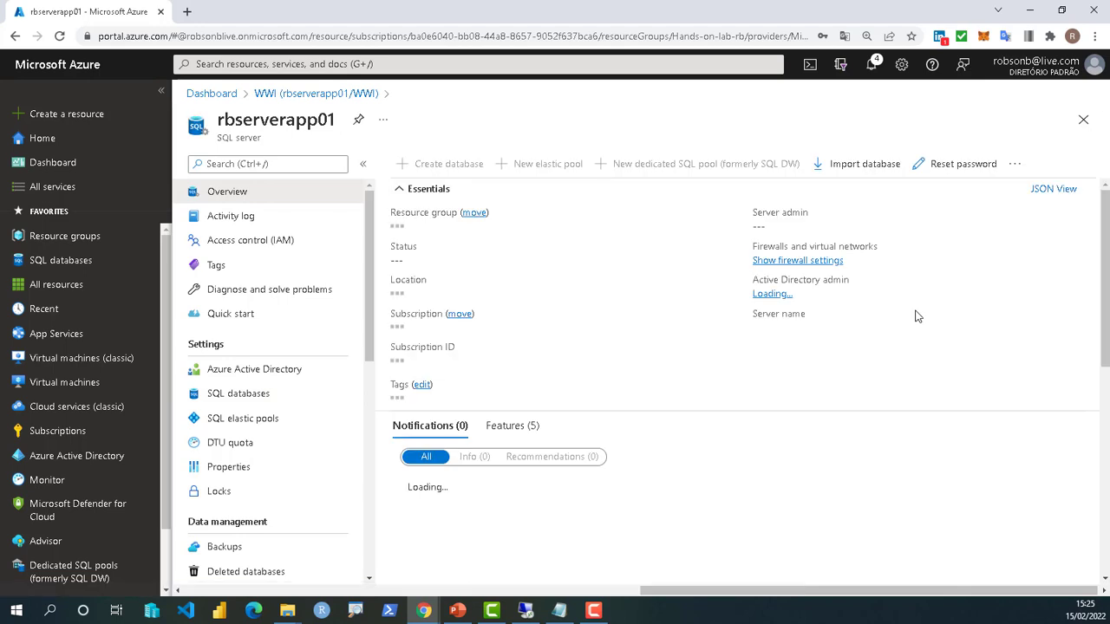
left_click(797, 261)
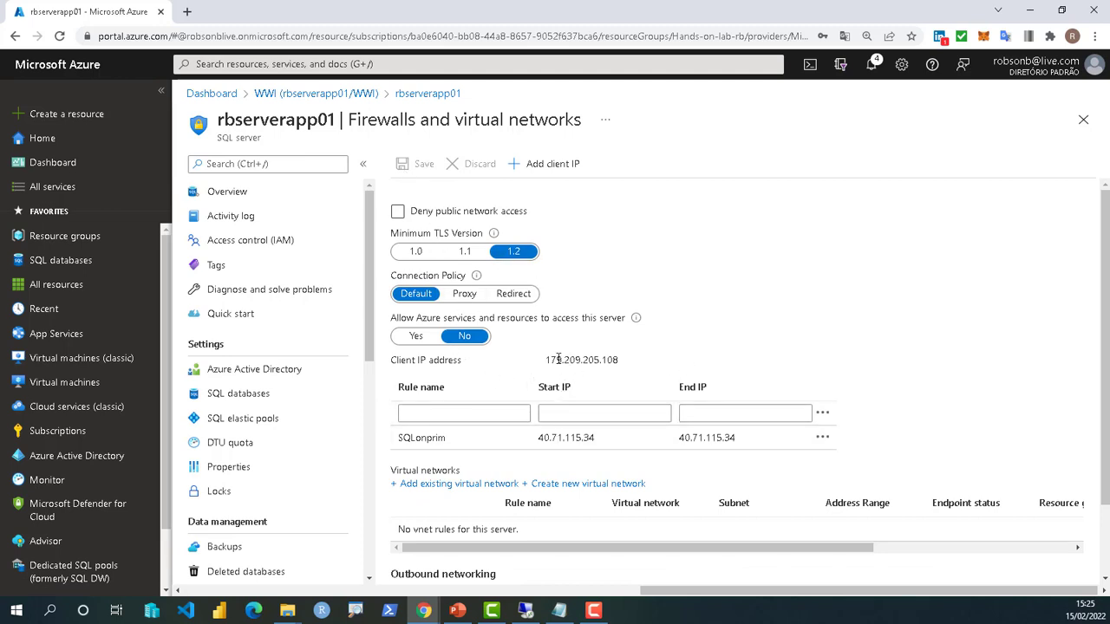
scroll(558, 359, "down", 1)
scroll(564, 364, "up", 1)
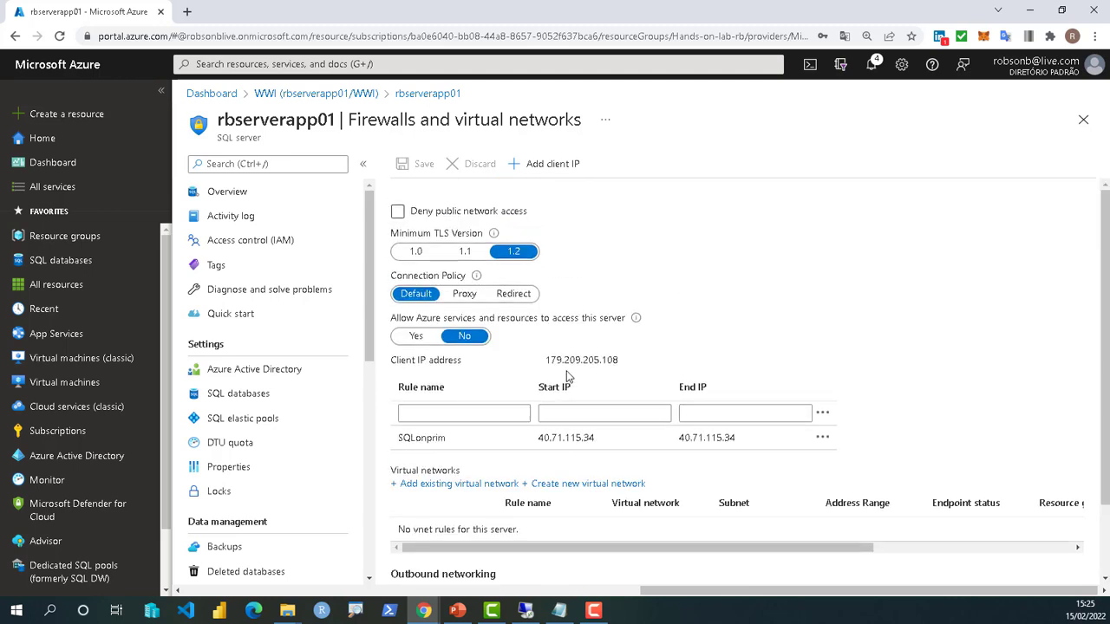
left_click(527, 164)
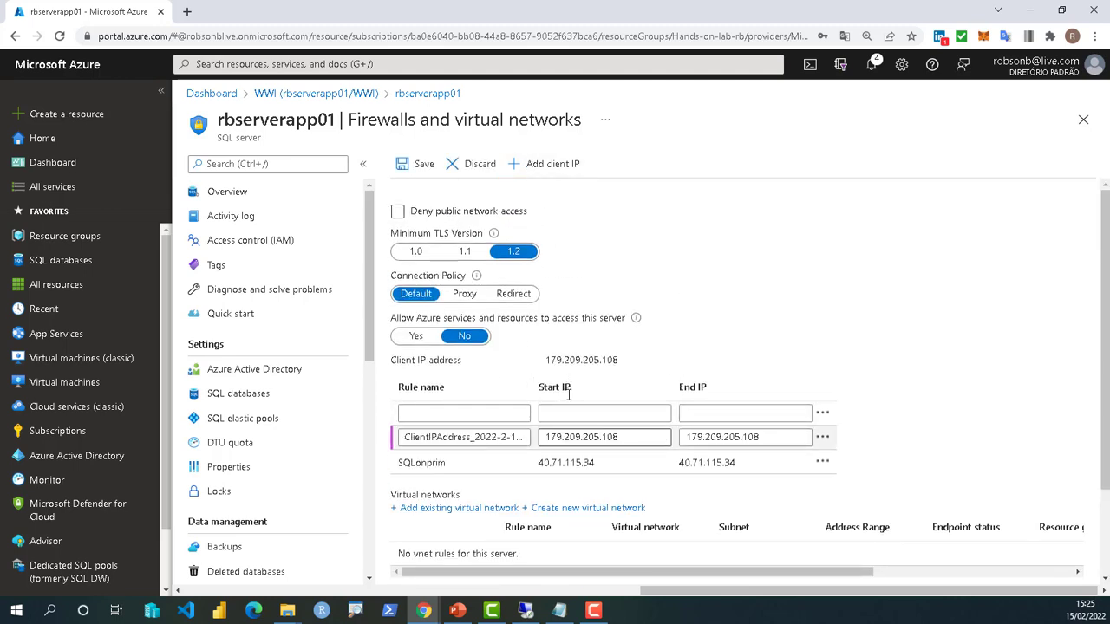
left_click(425, 168)
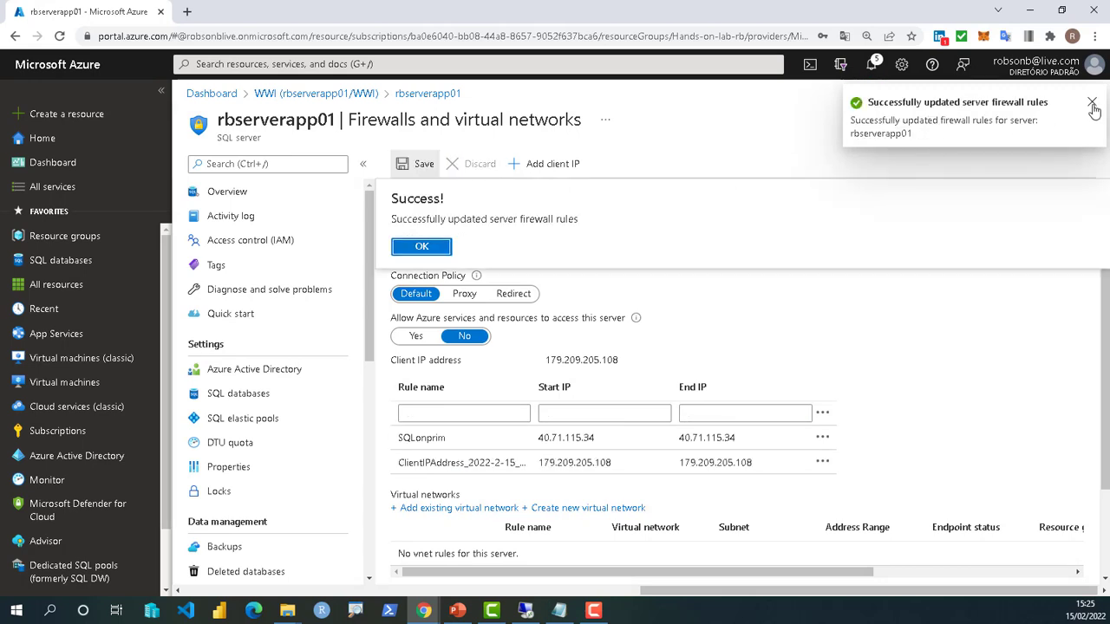
left_click(421, 247)
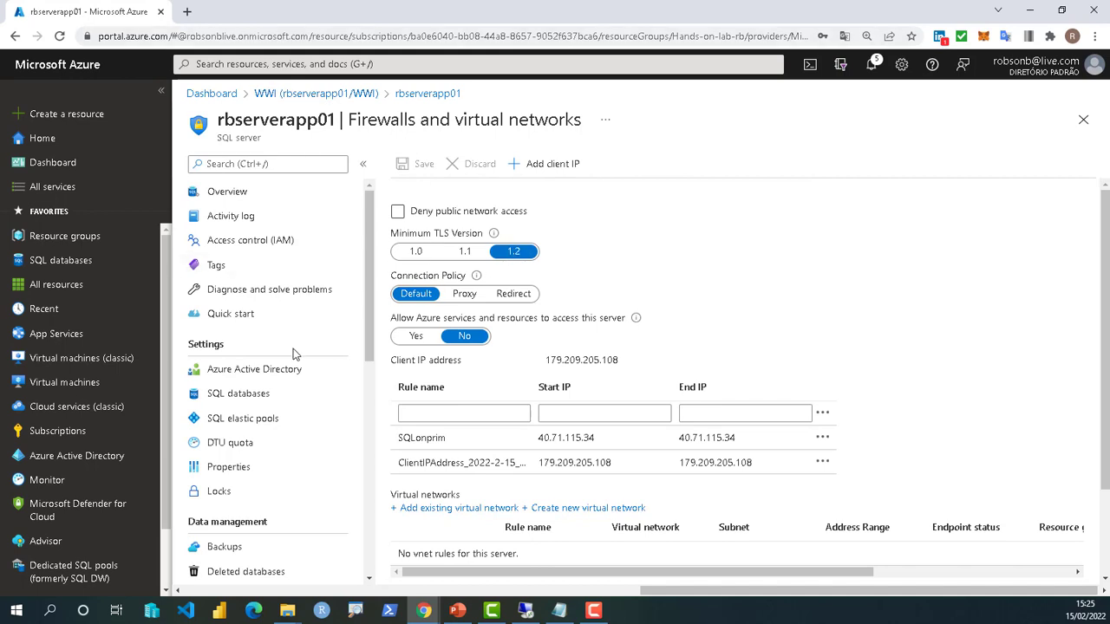
left_click(222, 396)
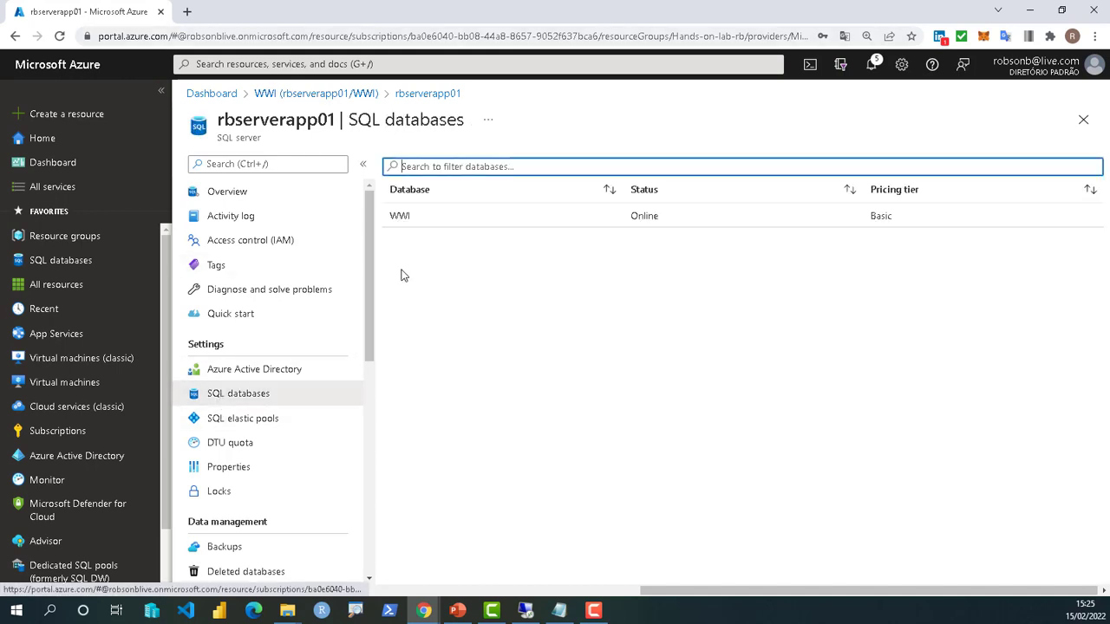
- Open the WWI Query editor (preview) and sign in with the SQL login password
left_click(401, 217)
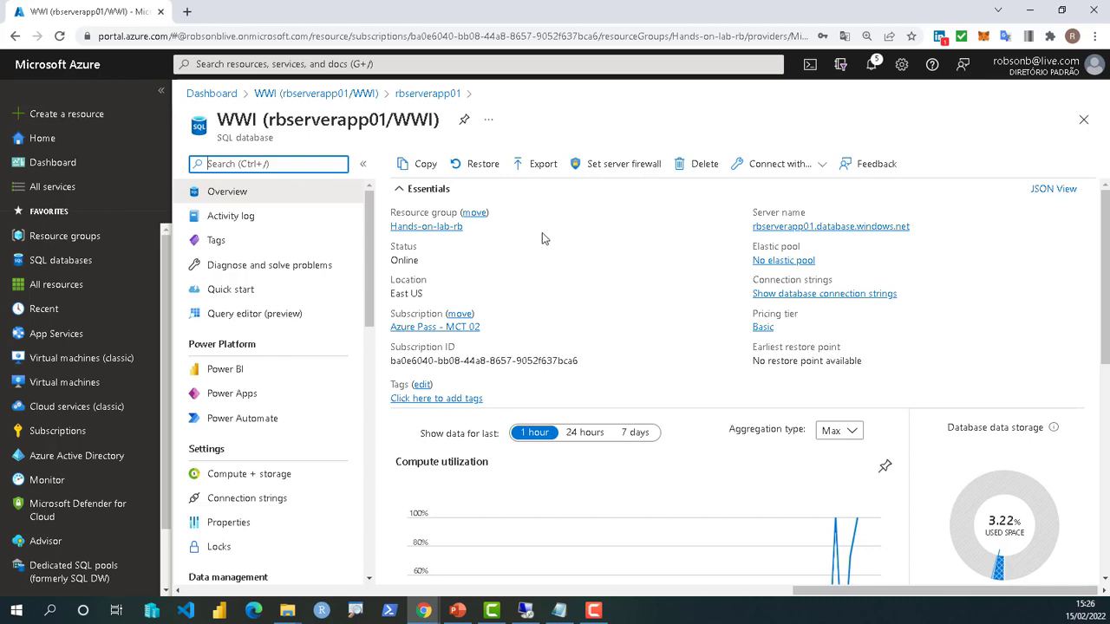
left_click(241, 315)
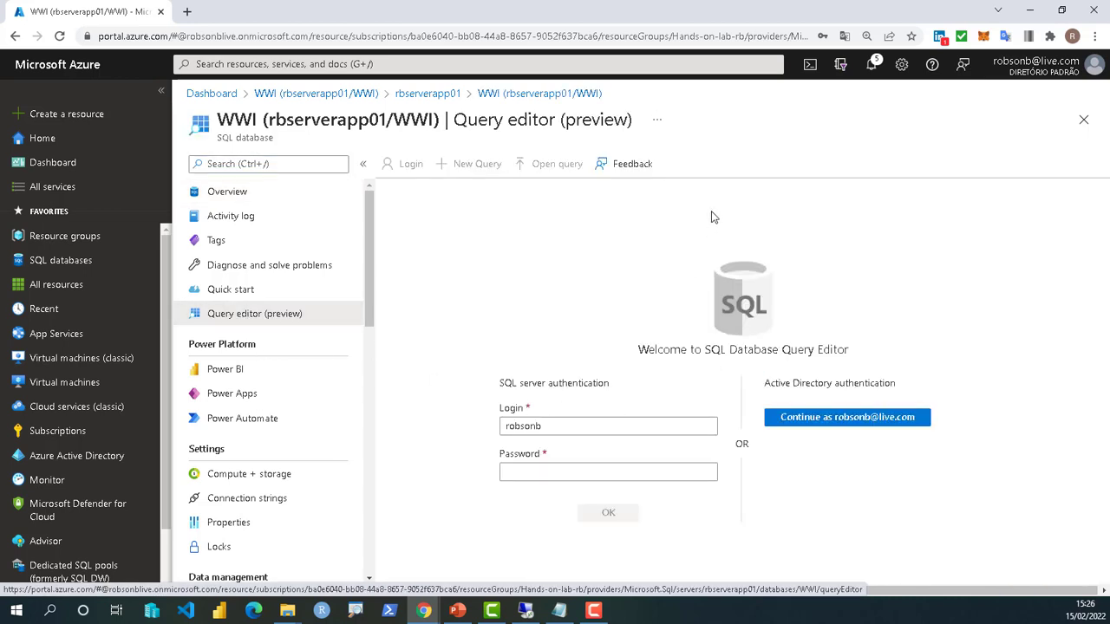
left_click(534, 476)
left_click(534, 476)
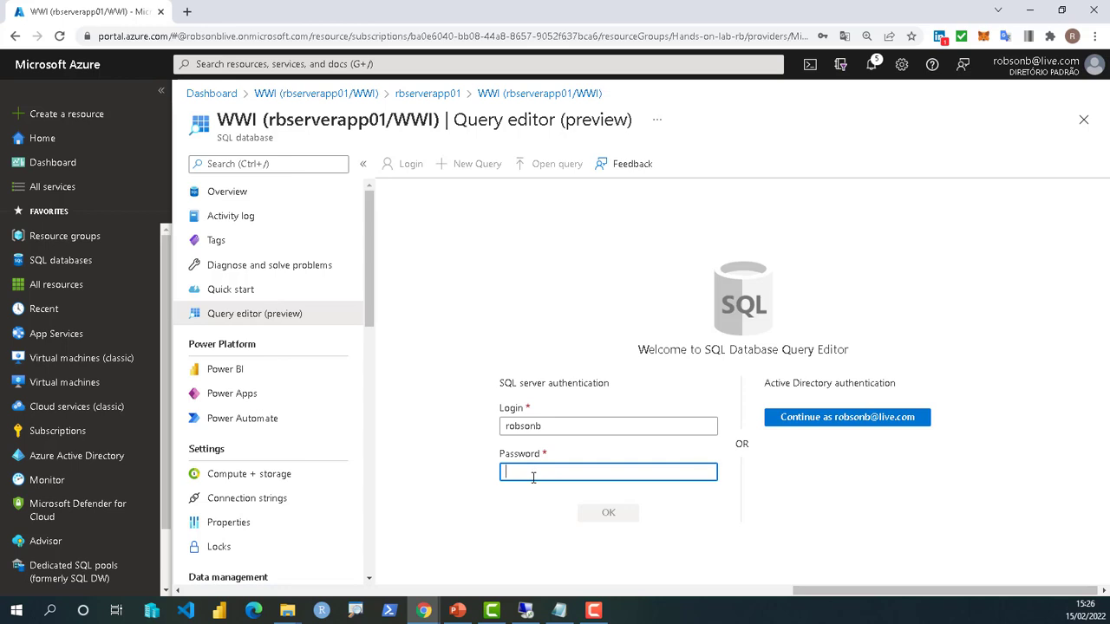
type("••")
type("•••")
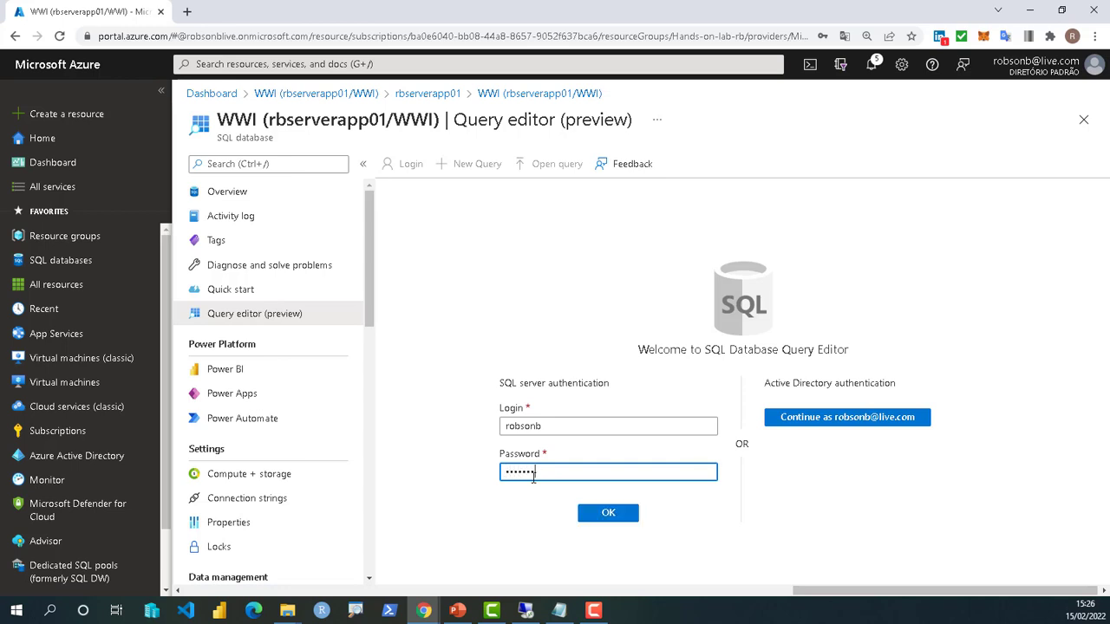
left_click(619, 513)
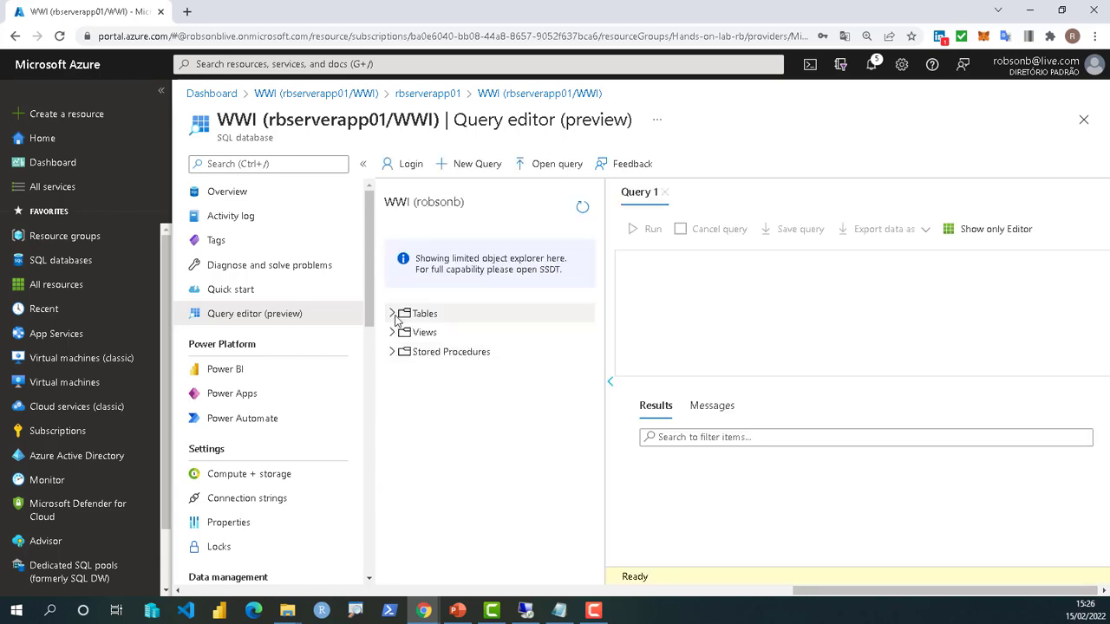
- Expand Tables and run select * from [Production].[Product]
left_click(393, 315)
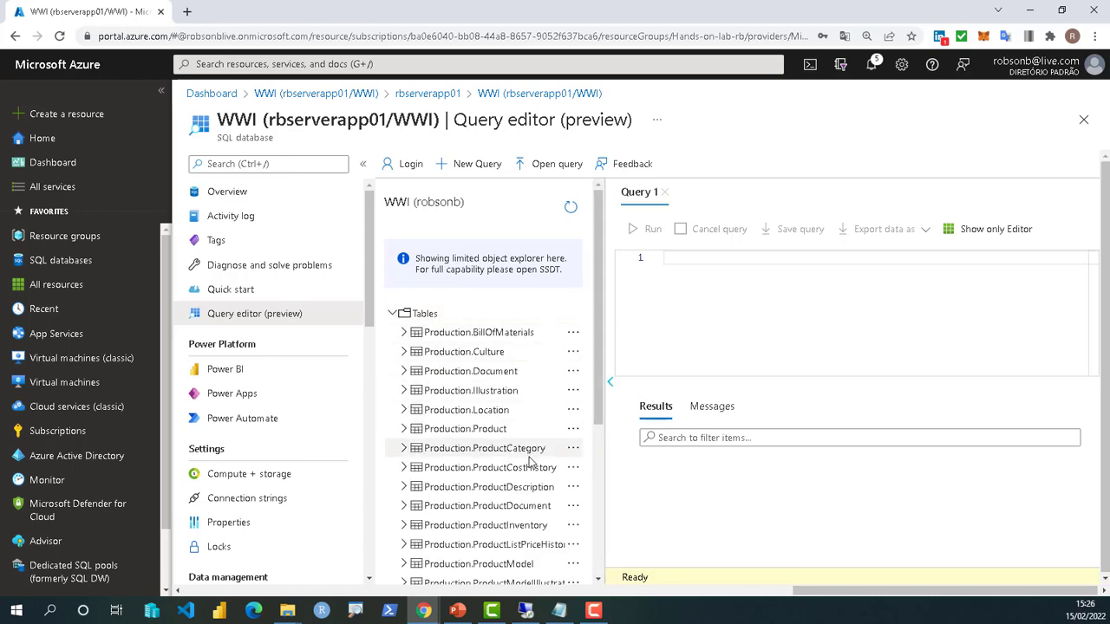
left_click(707, 263)
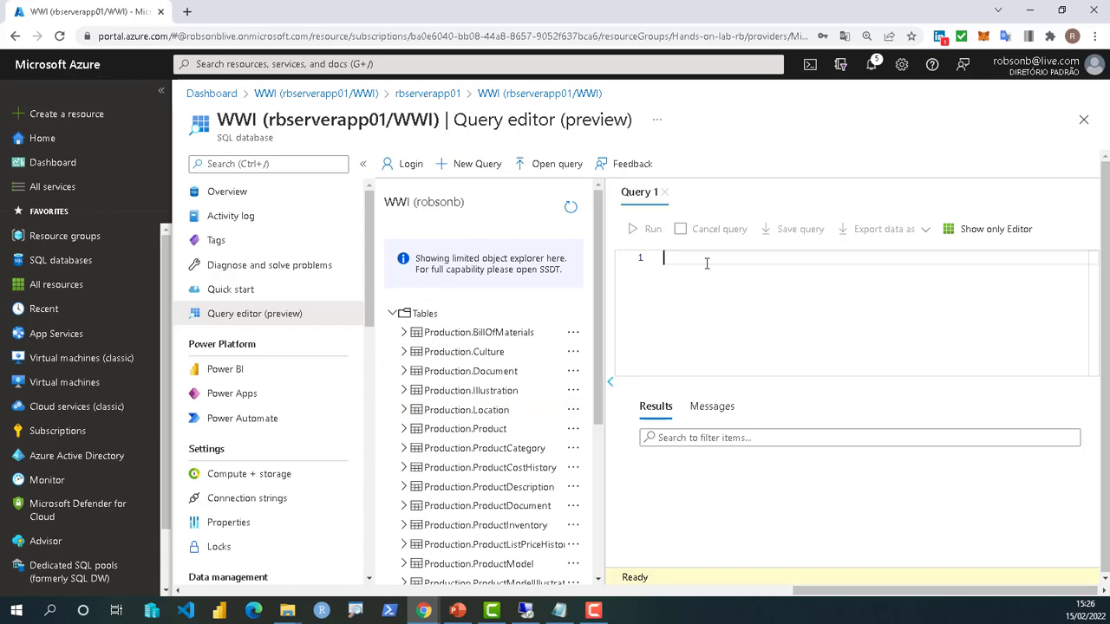
type("select * from Pro")
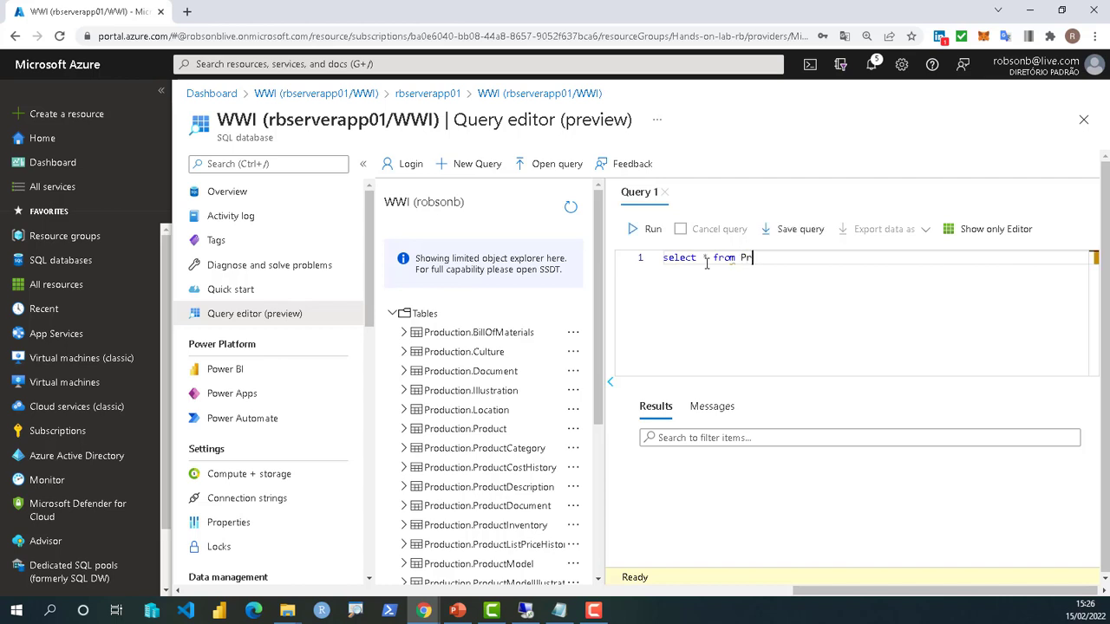
key("Down")
key("Down")
key("Down")
key("Down")
key("Down")
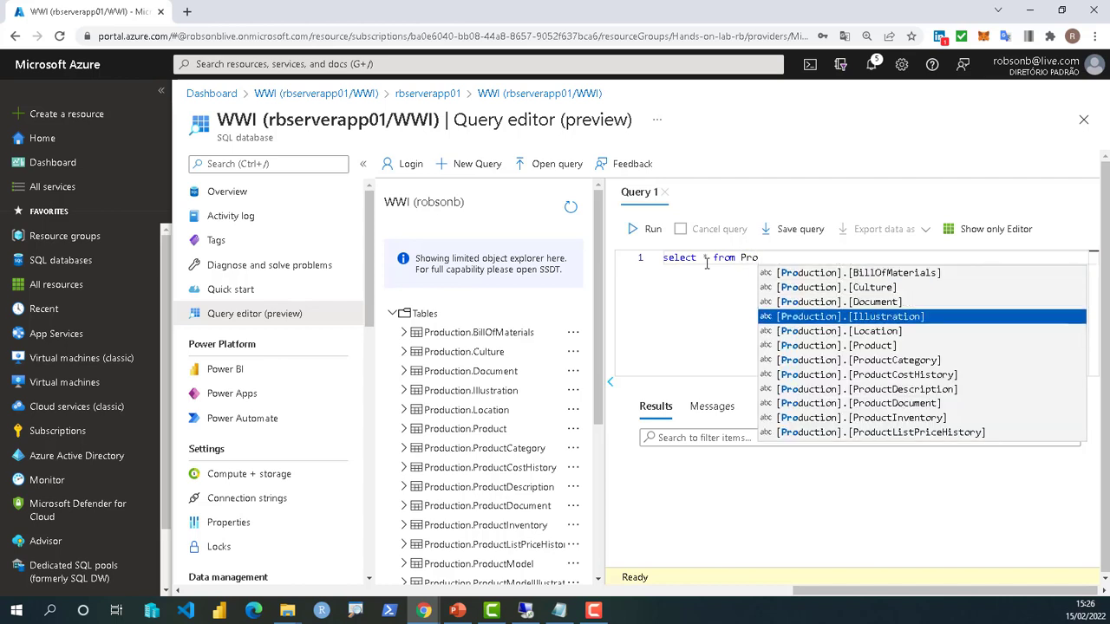
key("Return")
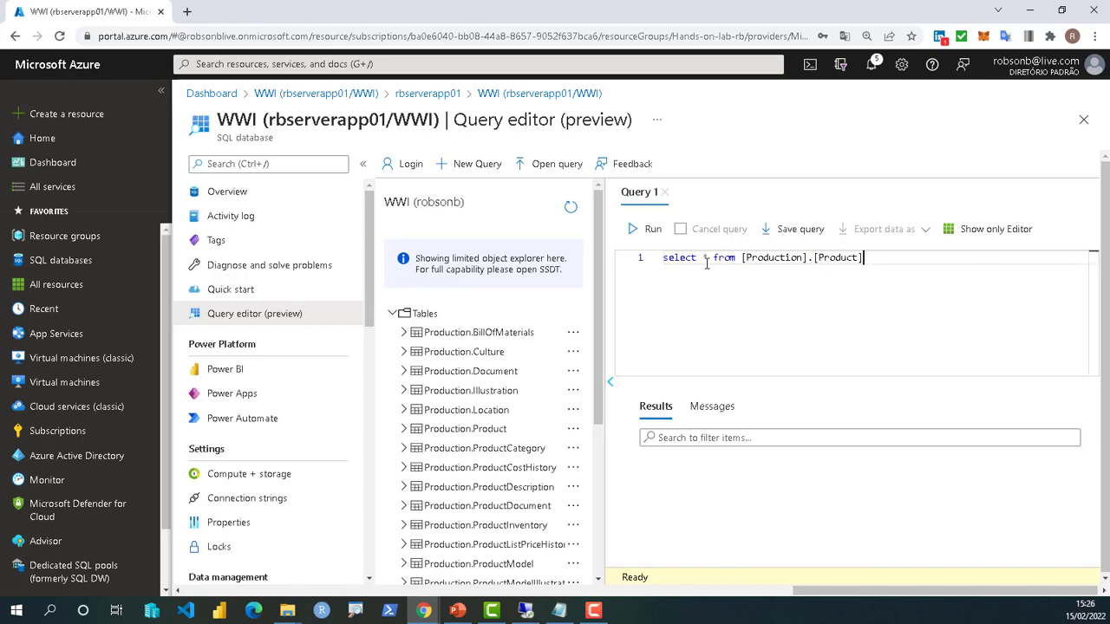
left_click(648, 232)
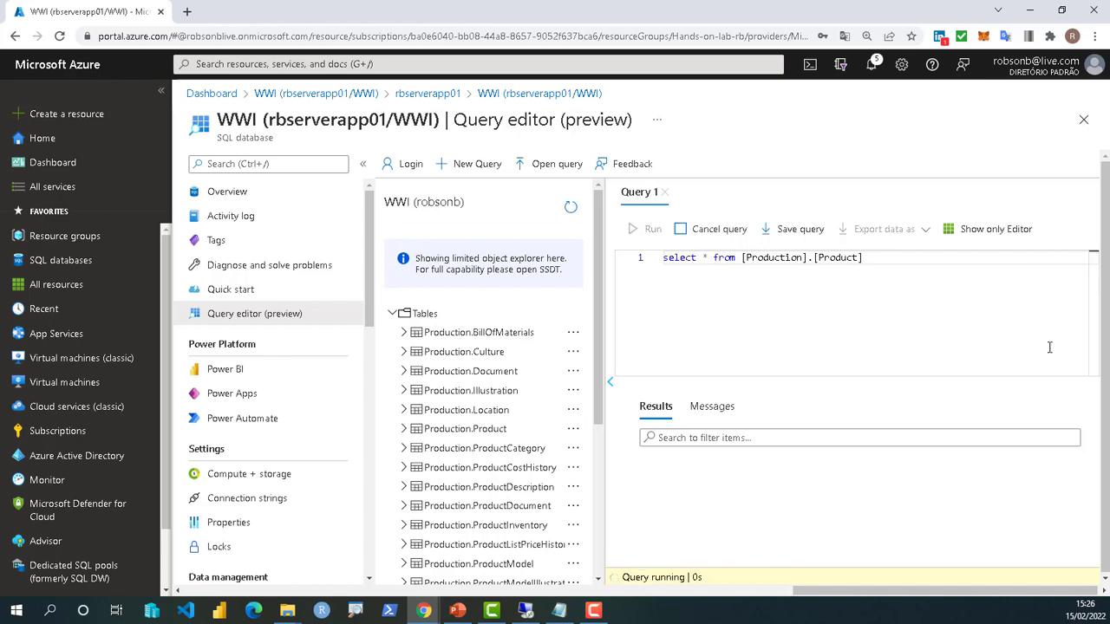